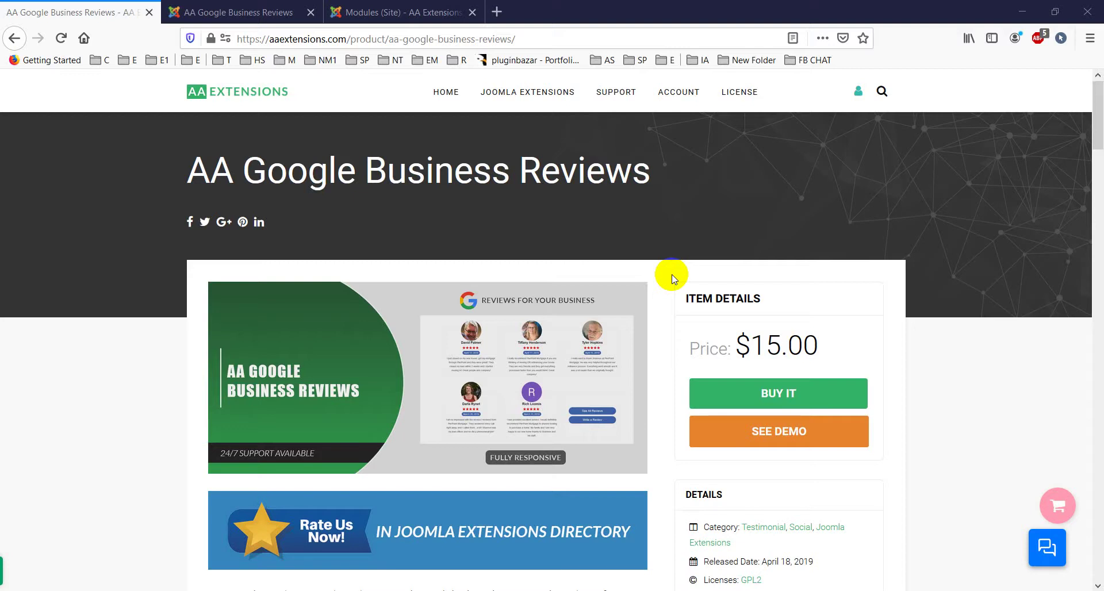
# Browse the AA Google Business Reviews product page, including a quick look at its Joomla Extensions Directory listing
pyautogui.scroll(-3, 673, 277)
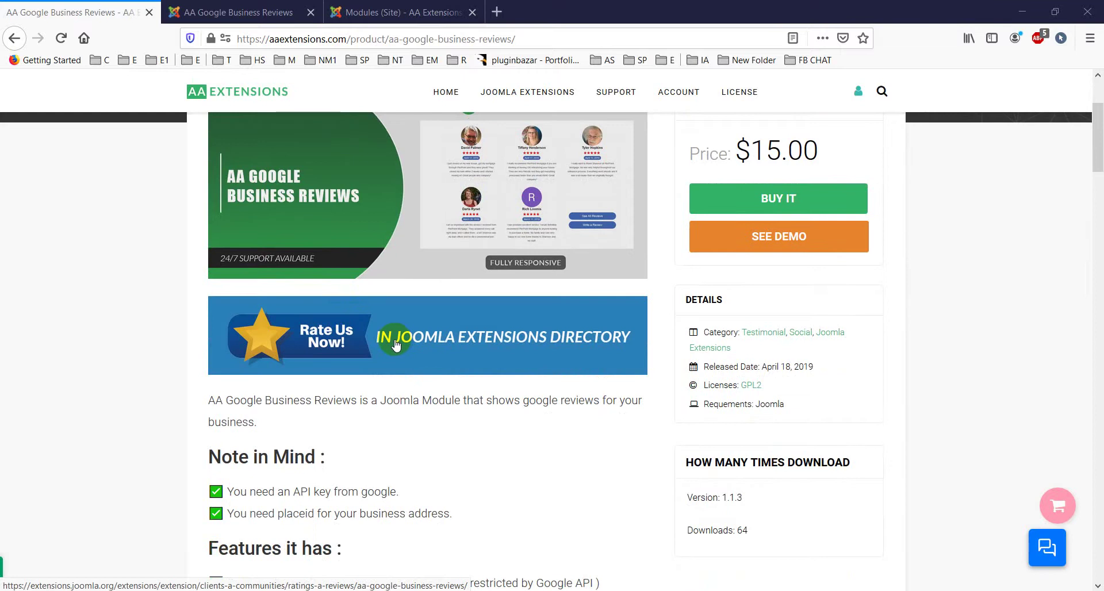
pyautogui.click(395, 344)
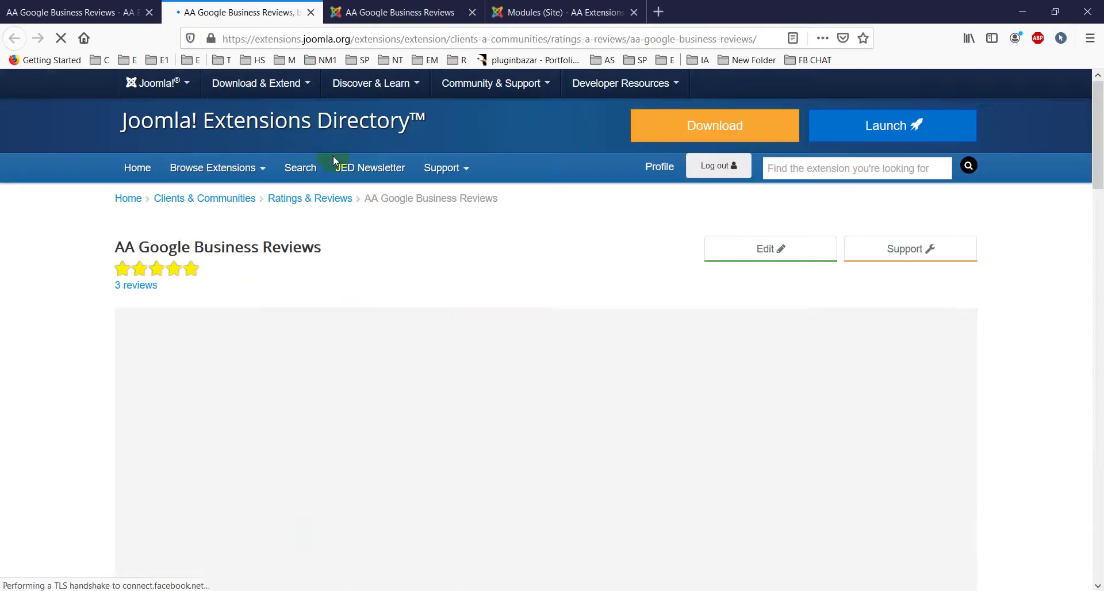
pyautogui.click(311, 12)
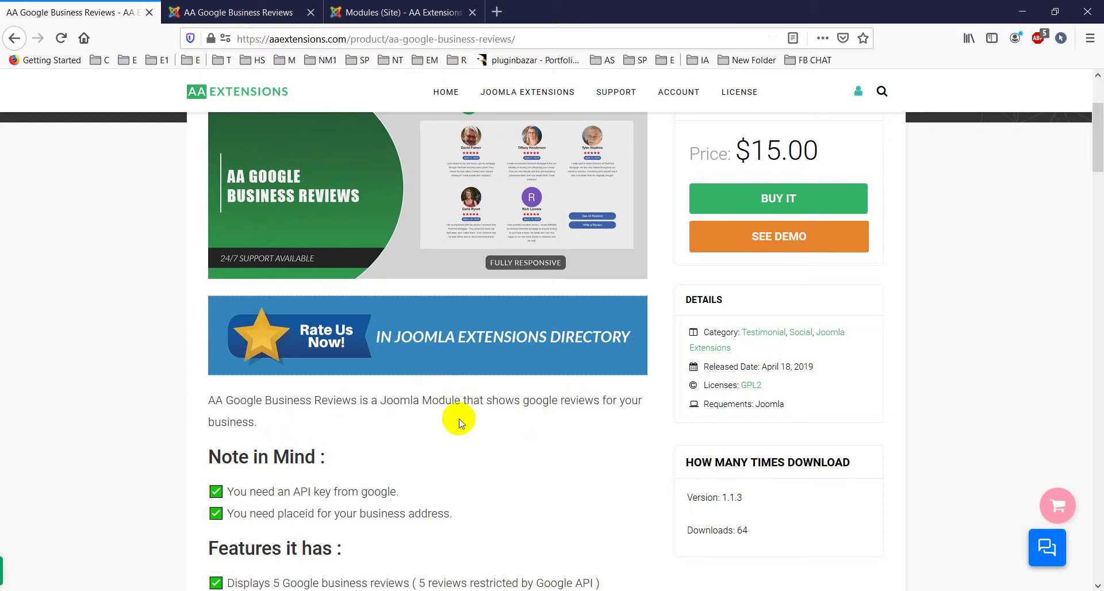
pyautogui.scroll(-3, 458, 421)
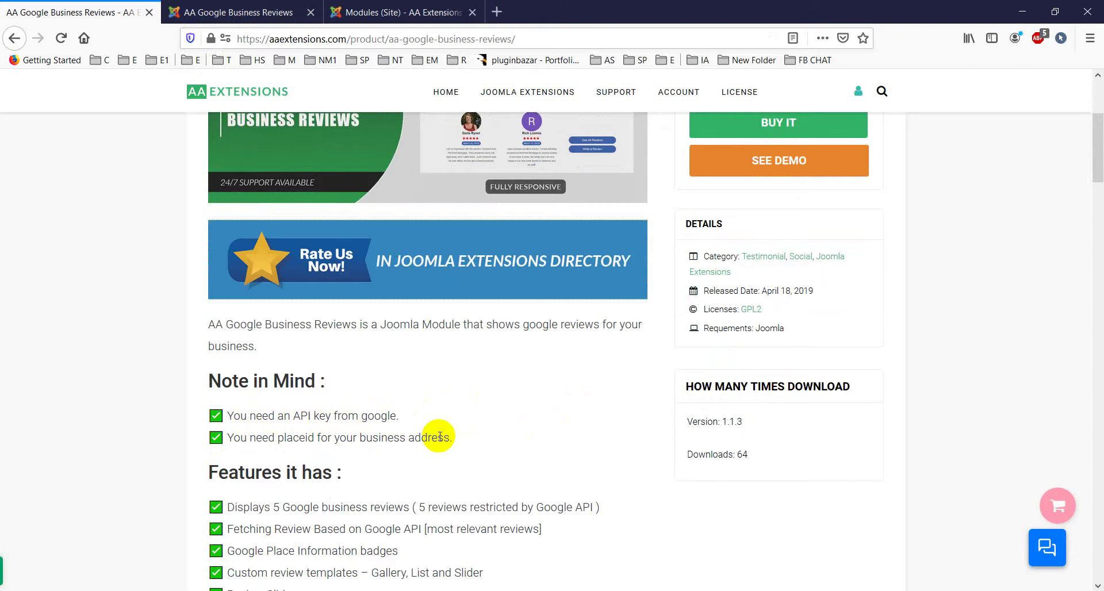
pyautogui.scroll(-3, 438, 437)
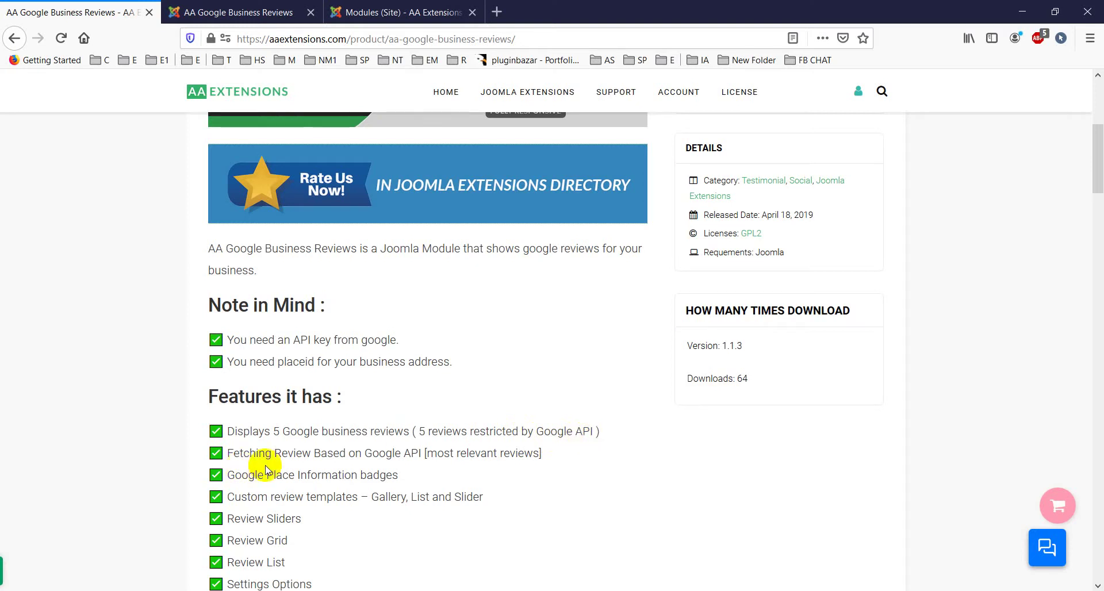
pyautogui.scroll(-2, 406, 454)
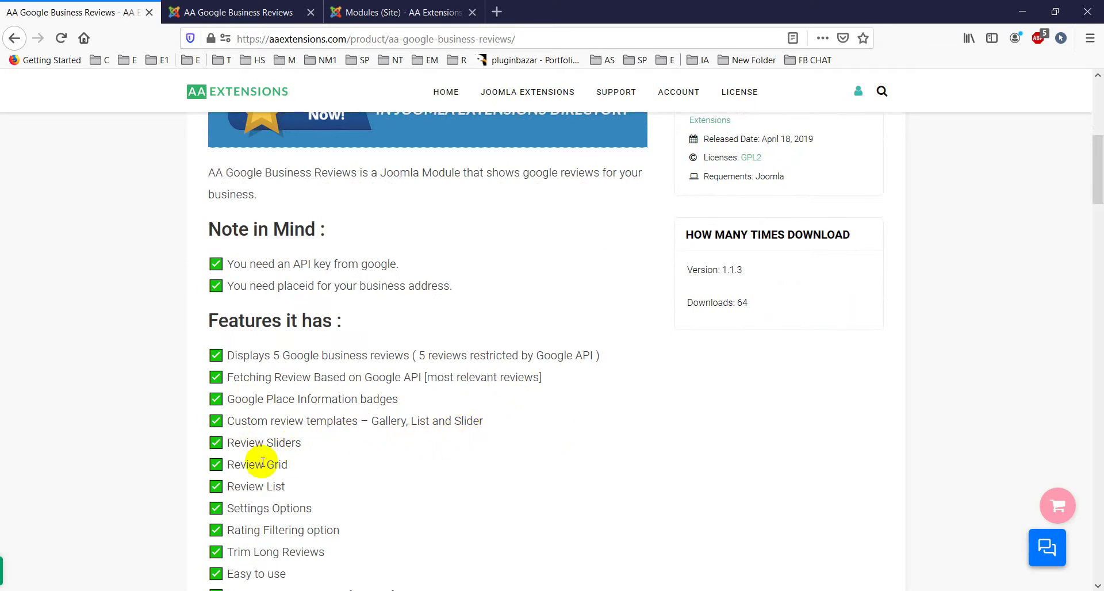
pyautogui.scroll(-2, 233, 486)
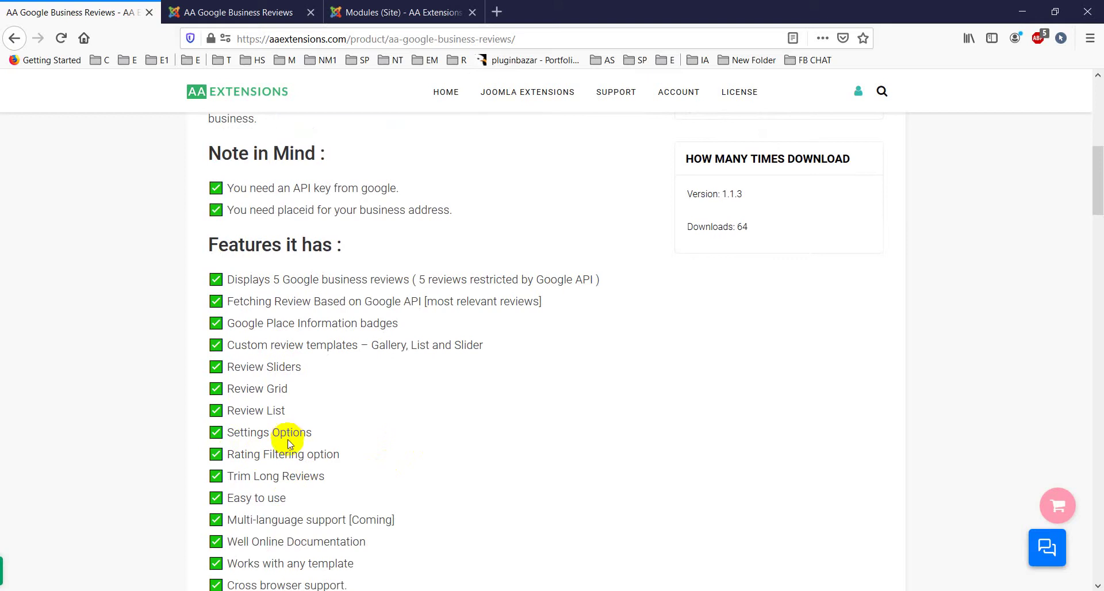
pyautogui.scroll(-3, 285, 458)
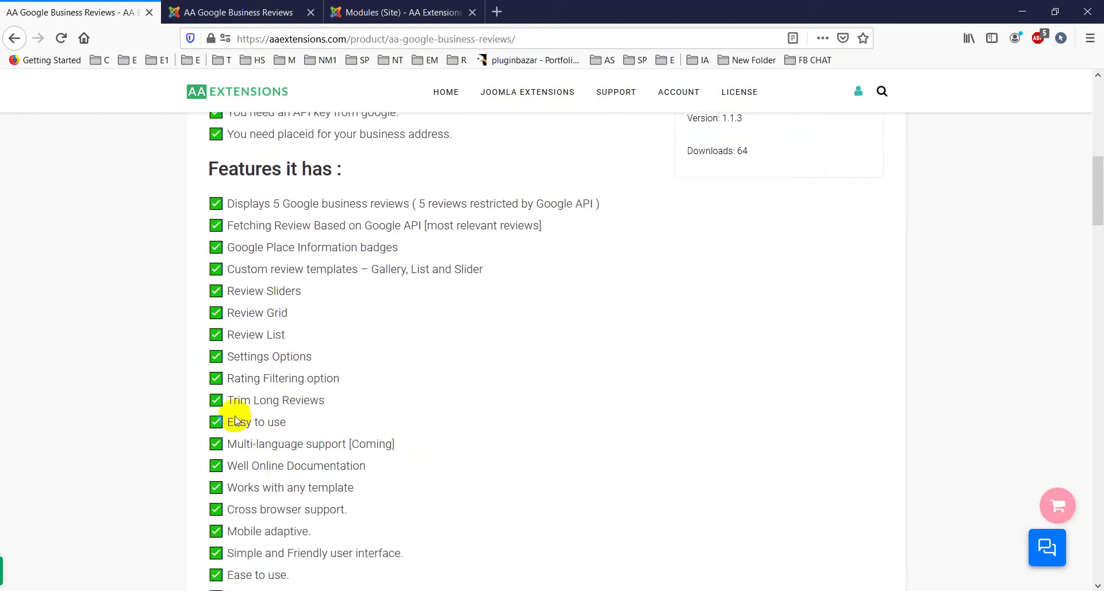
pyautogui.scroll(-4, 318, 415)
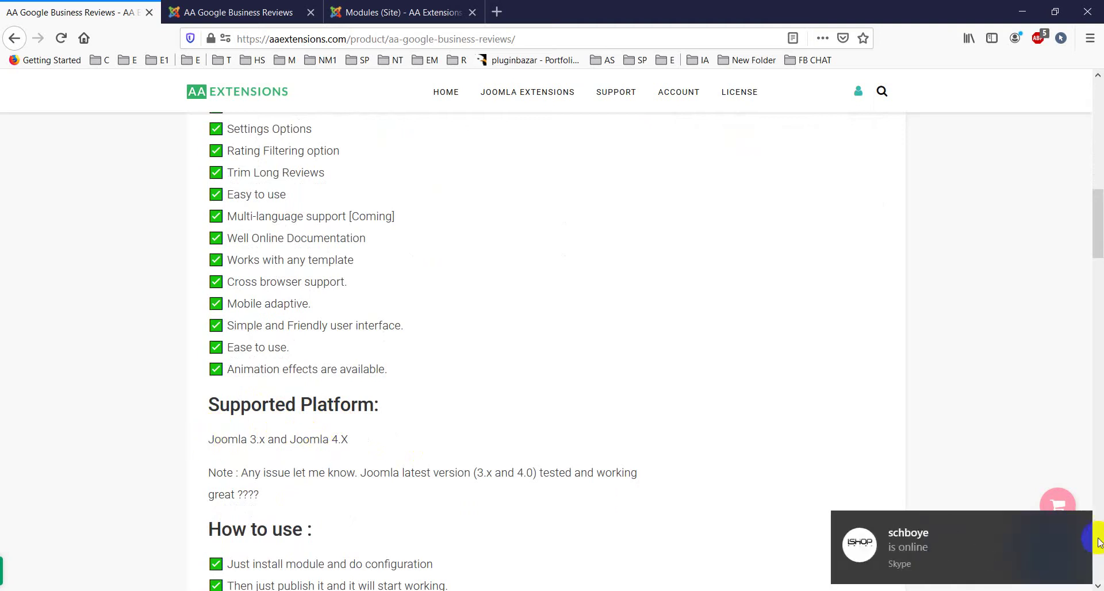
pyautogui.click(1078, 534)
pyautogui.scroll(-3, 592, 394)
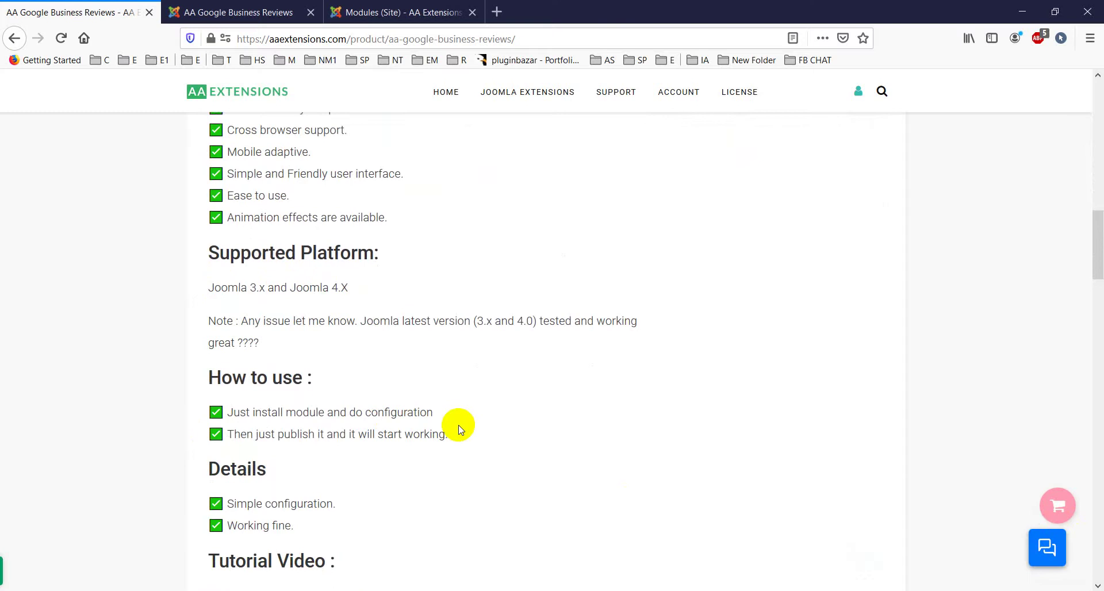
pyautogui.scroll(-2, 460, 428)
pyautogui.scroll(15, 454, 426)
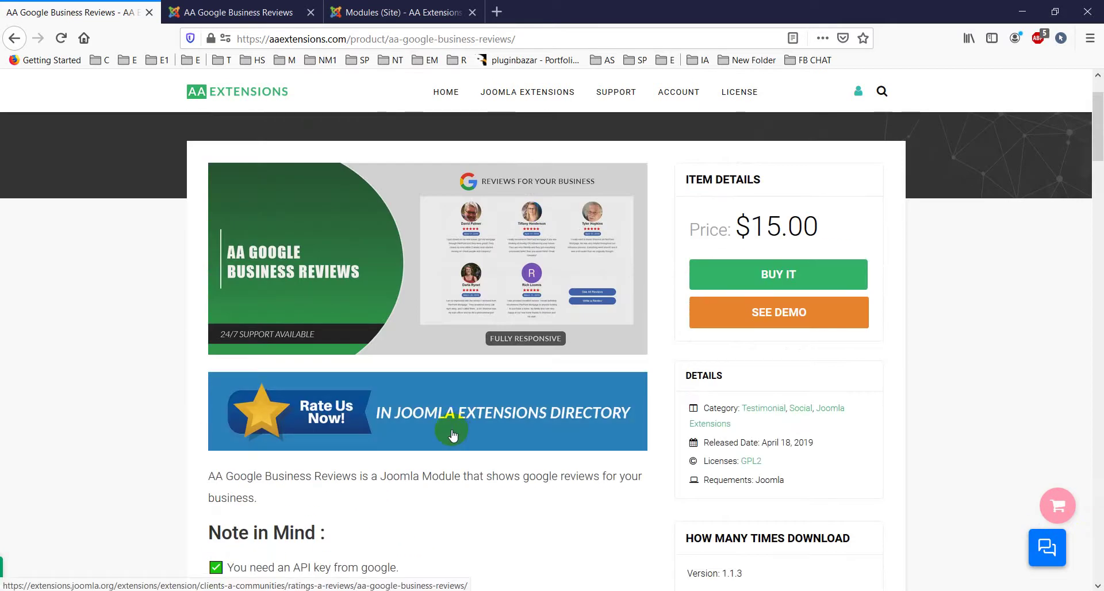
# Switch to the module's live demo page and scroll through the review templates
pyautogui.click(230, 6)
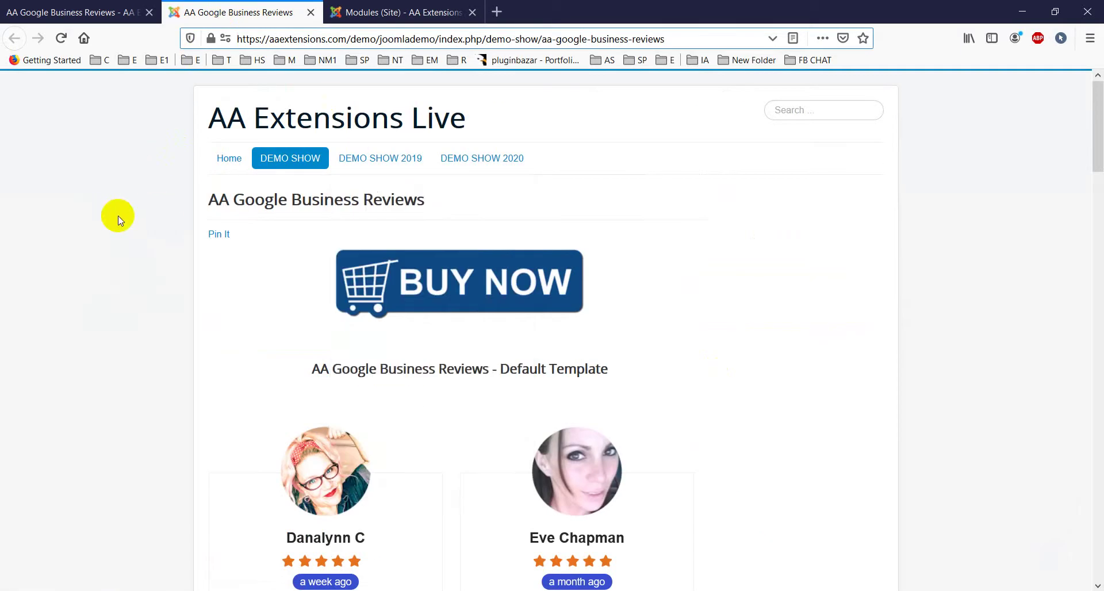
pyautogui.scroll(-3, 118, 216)
pyautogui.moveTo(622, 225); pyautogui.dragTo(321, 216)
pyautogui.click(368, 221)
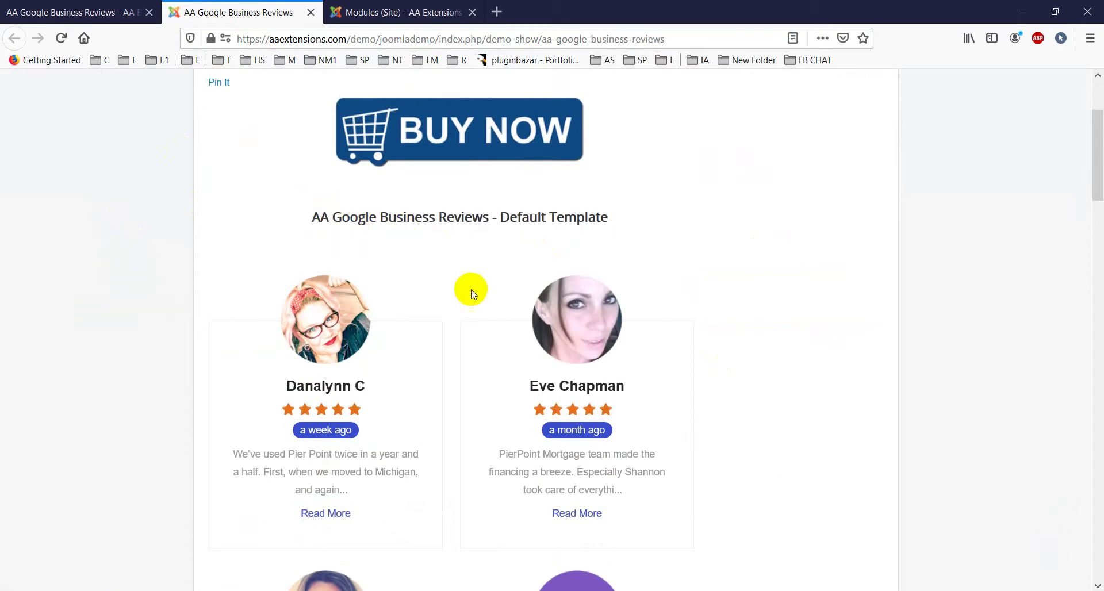
pyautogui.scroll(-2, 496, 286)
pyautogui.scroll(-4, 397, 315)
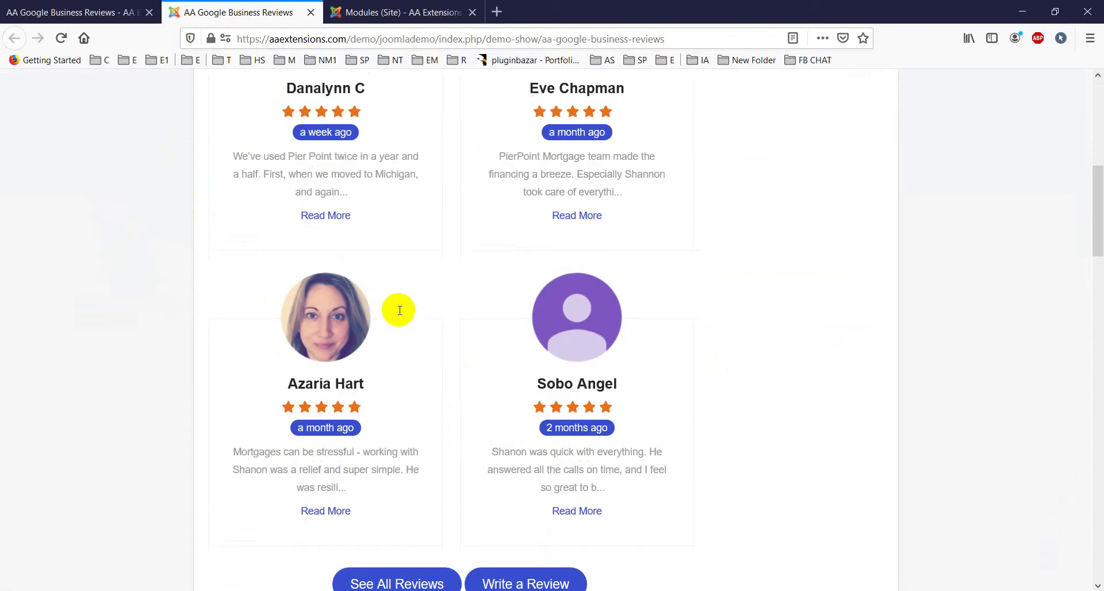
pyautogui.scroll(3, 712, 242)
pyautogui.scroll(-3, 638, 298)
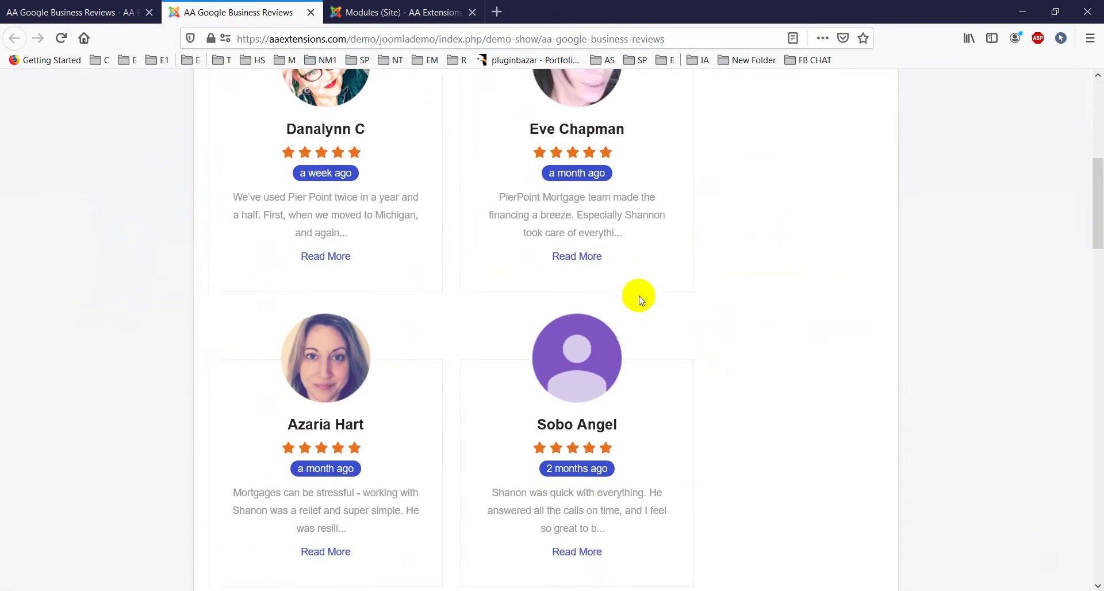
pyautogui.scroll(2, 512, 216)
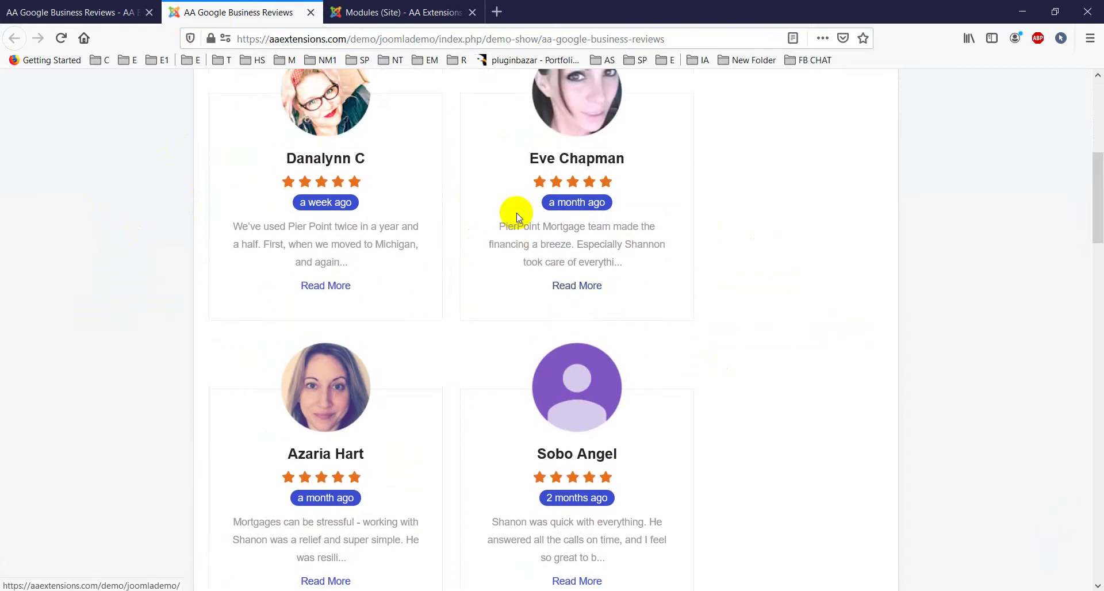
# Expand and collapse the full text of the first two review cards with Read More / Read Less
pyautogui.click(349, 292)
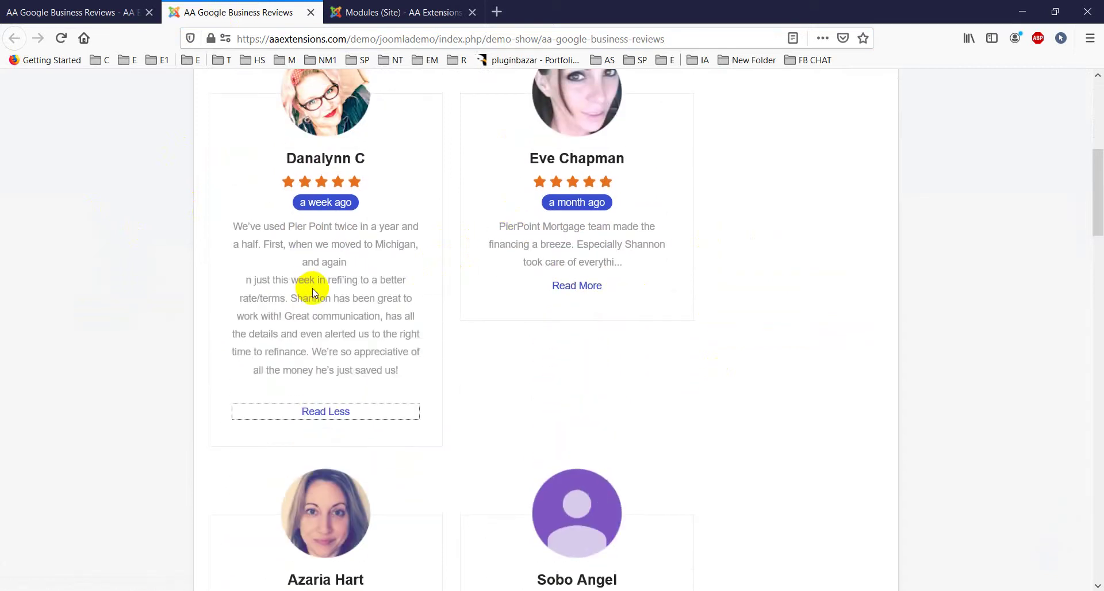
pyautogui.click(344, 414)
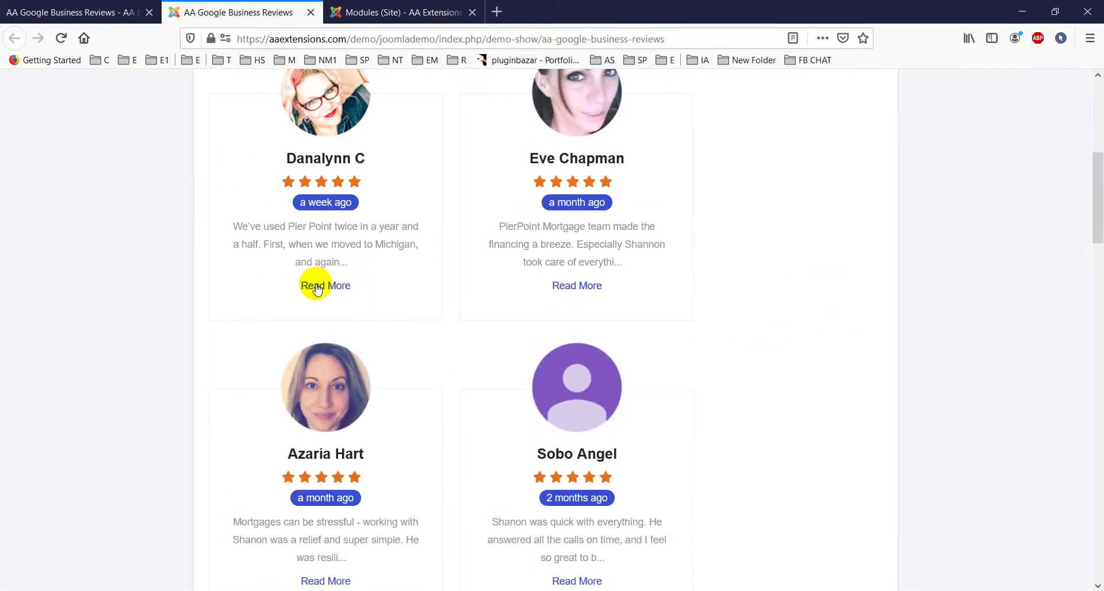
pyautogui.click(589, 288)
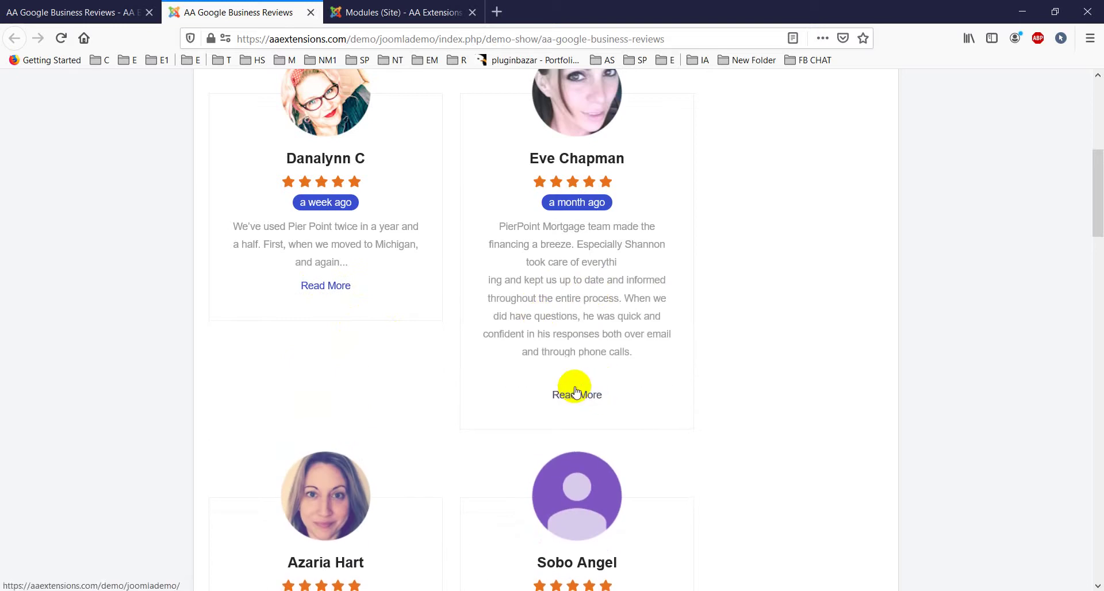
pyautogui.click(589, 386)
# Scroll further down the demo, highlighting the 'a week ago' and 'a month ago' review dates
pyautogui.scroll(-6, 433, 360)
pyautogui.scroll(-5, 440, 353)
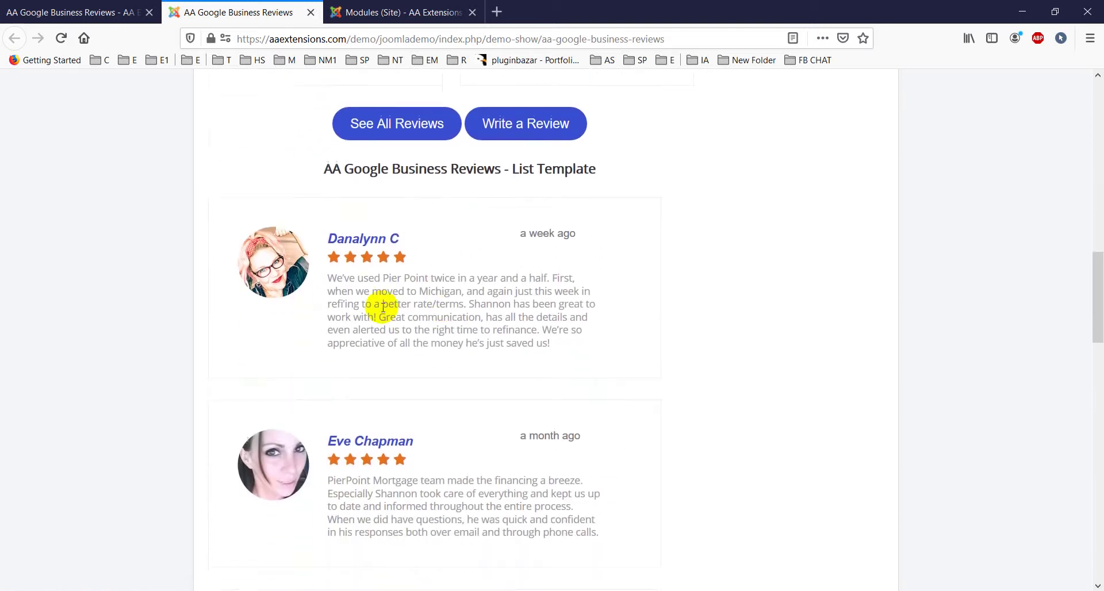
pyautogui.moveTo(521, 233); pyautogui.dragTo(564, 234)
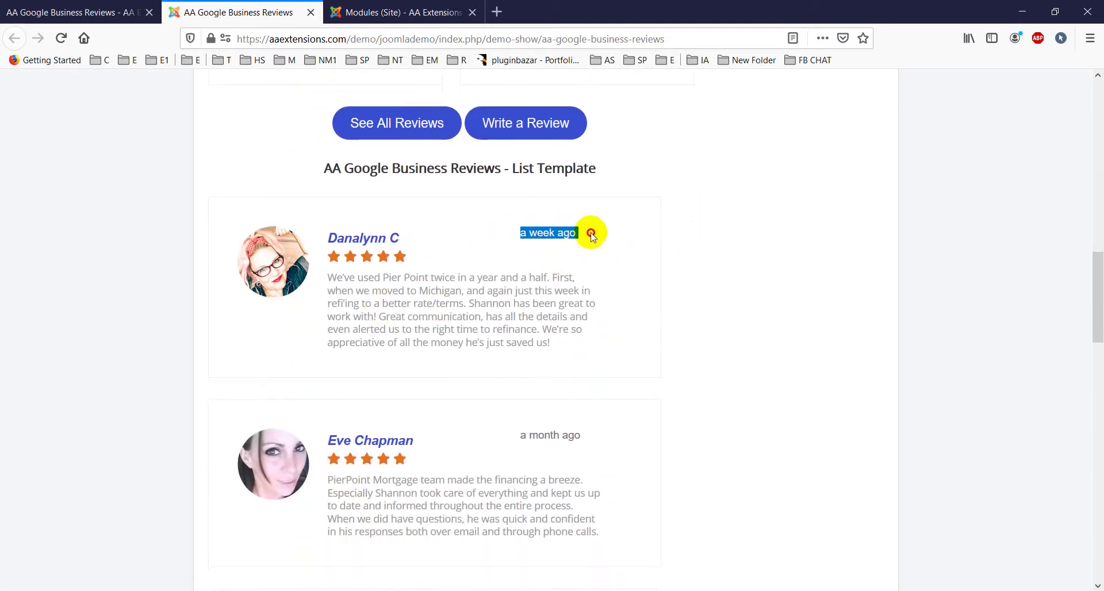
pyautogui.moveTo(520, 434); pyautogui.dragTo(596, 434)
pyautogui.scroll(-4, 614, 422)
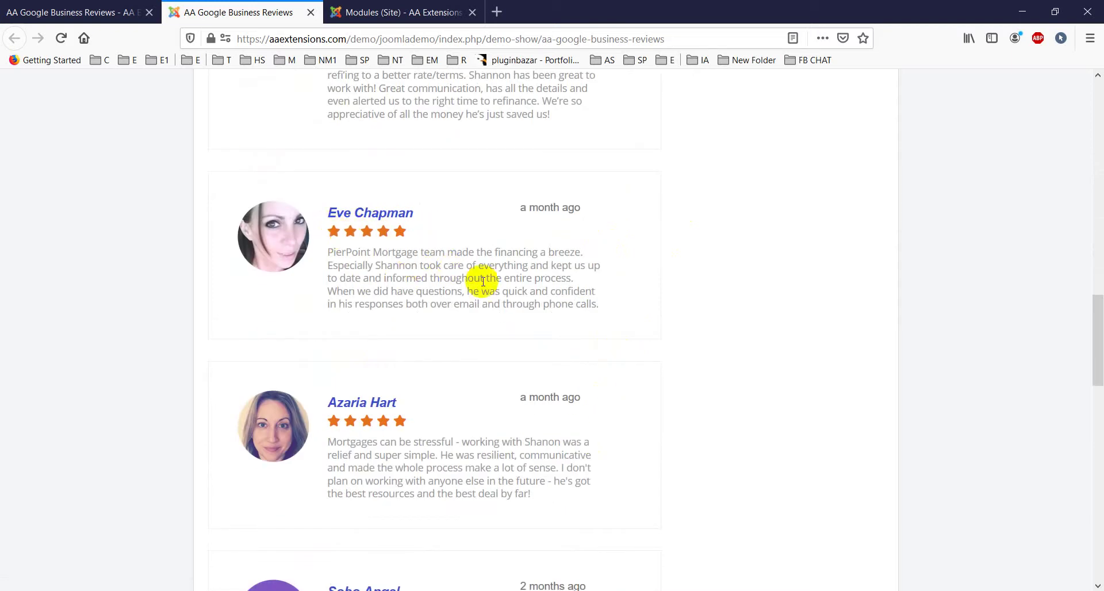
pyautogui.scroll(-3, 443, 264)
pyautogui.scroll(-8, 438, 291)
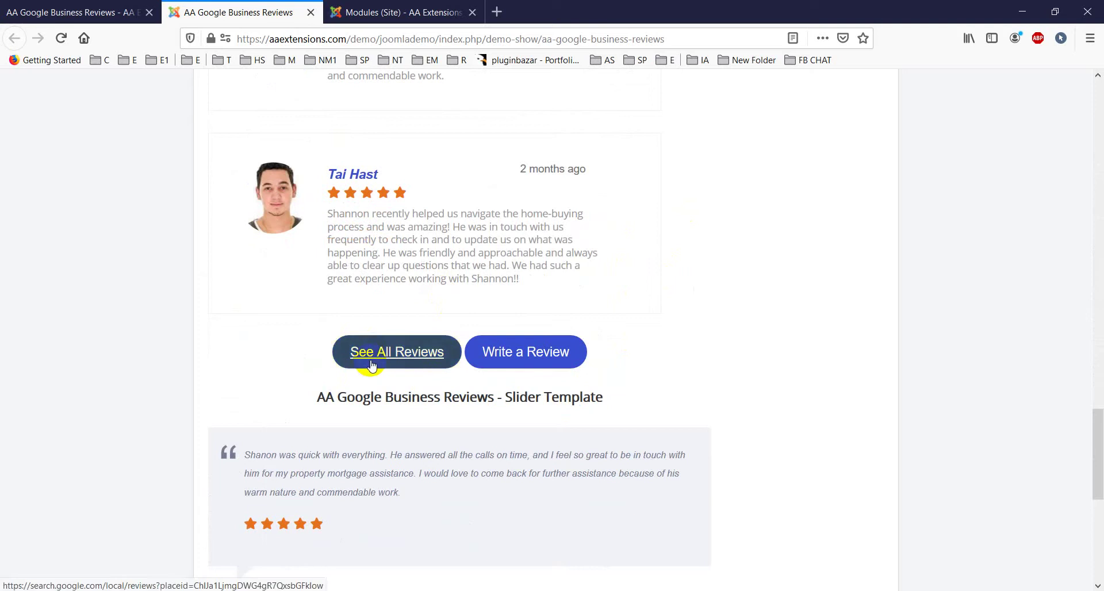
pyautogui.click(510, 358)
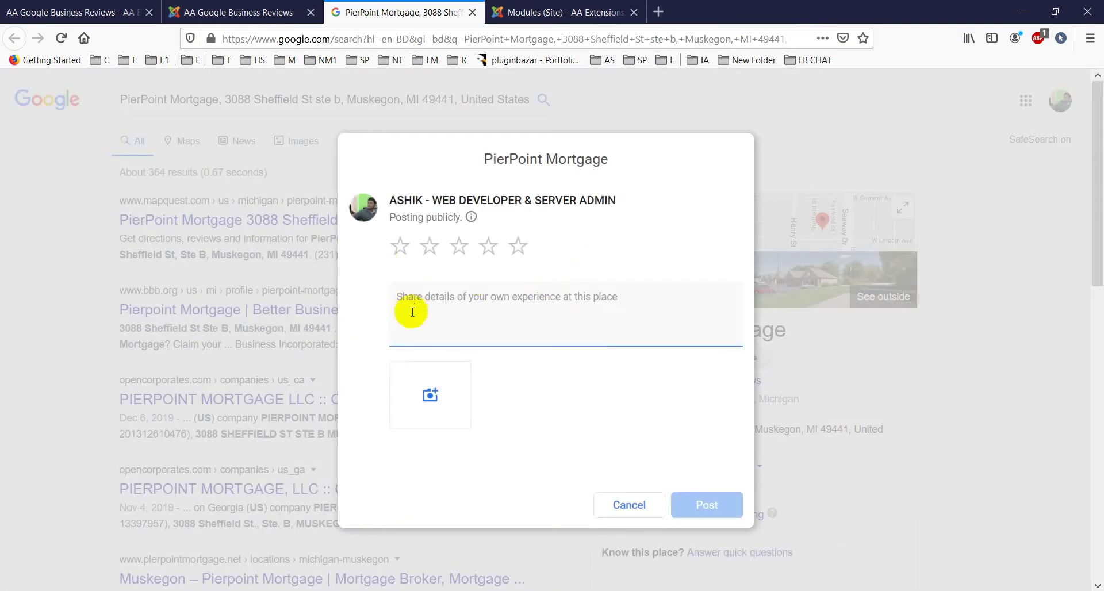
pyautogui.click(473, 12)
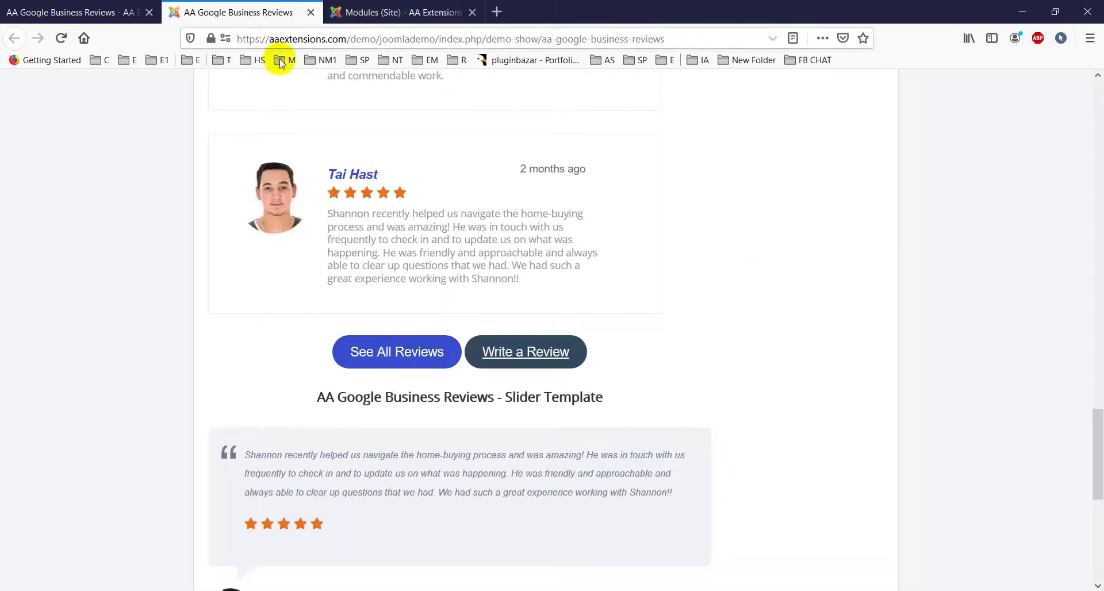
pyautogui.click(373, 349)
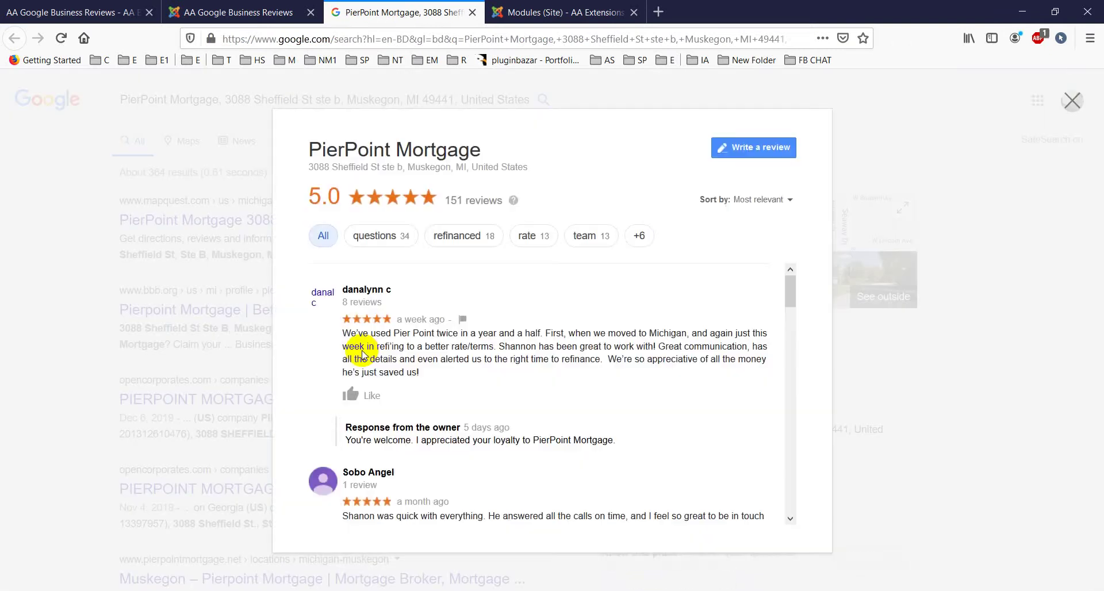
pyautogui.scroll(-10, 667, 341)
pyautogui.click(473, 12)
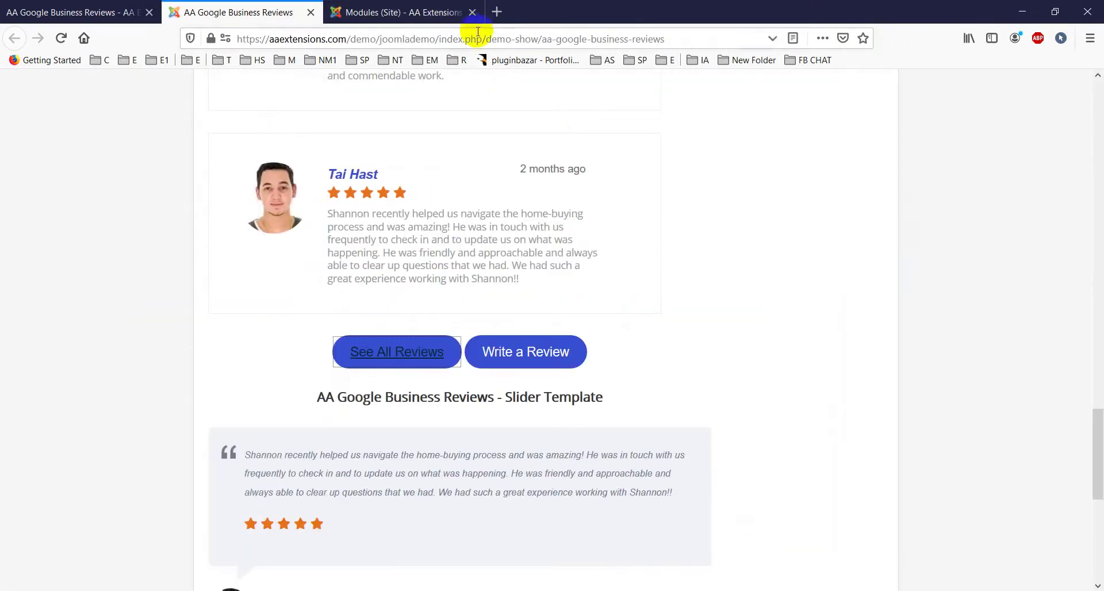
pyautogui.scroll(-5, 793, 285)
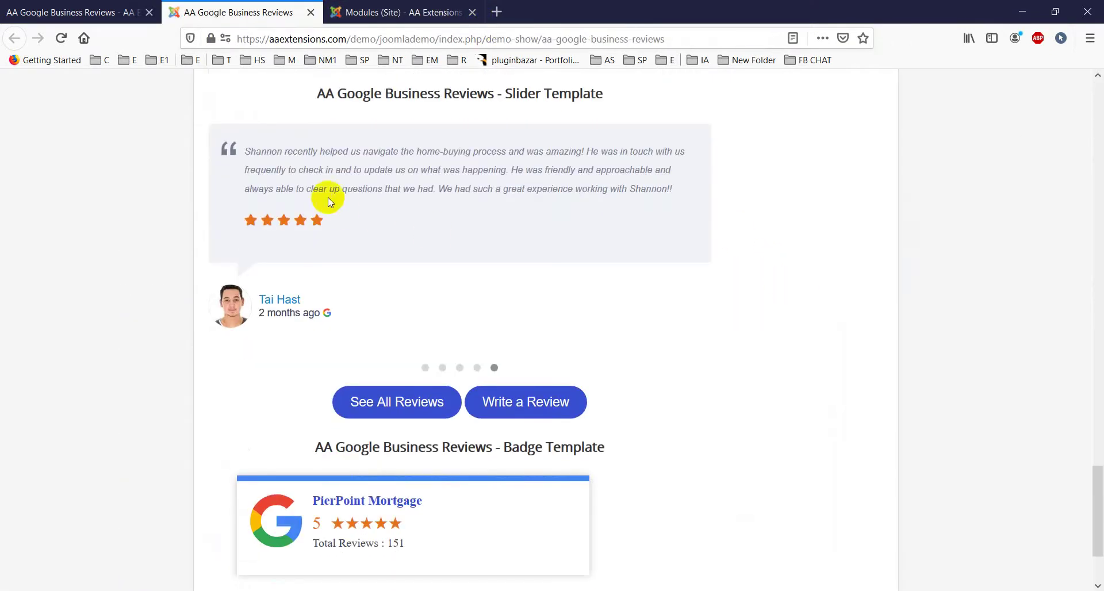
pyautogui.moveTo(420, 205); pyautogui.dragTo(215, 168)
pyautogui.moveTo(493, 185); pyautogui.dragTo(348, 269)
pyautogui.click(425, 368)
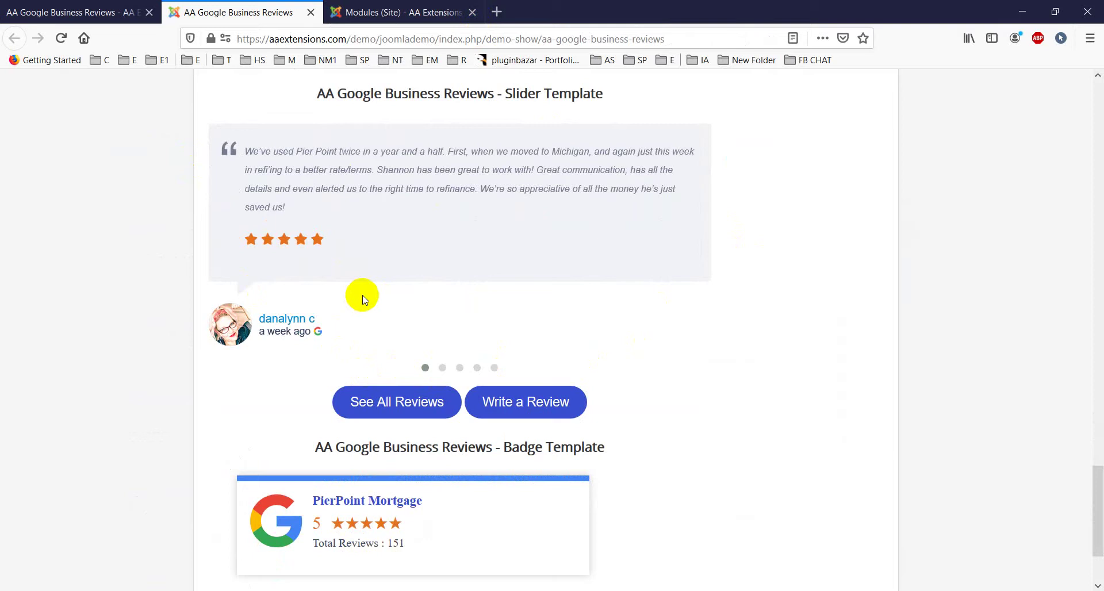
pyautogui.scroll(-2, 364, 294)
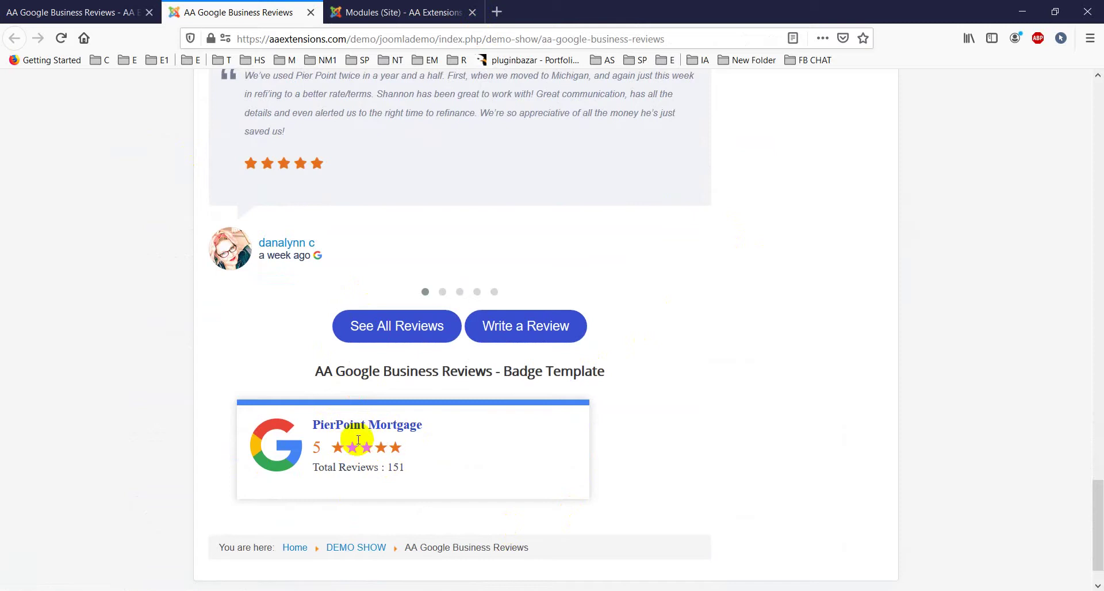
pyautogui.click(386, 4)
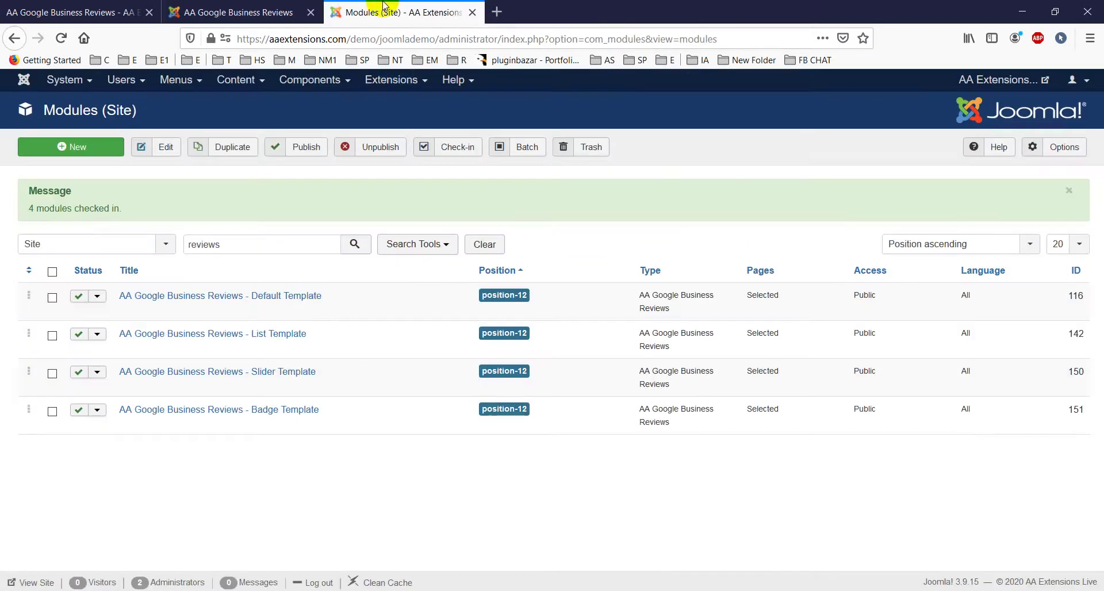
# Open the Default Template module, review its Curl and allow_url_fopen requirements, then show API Key/PlaceID settings
pyautogui.click(242, 298)
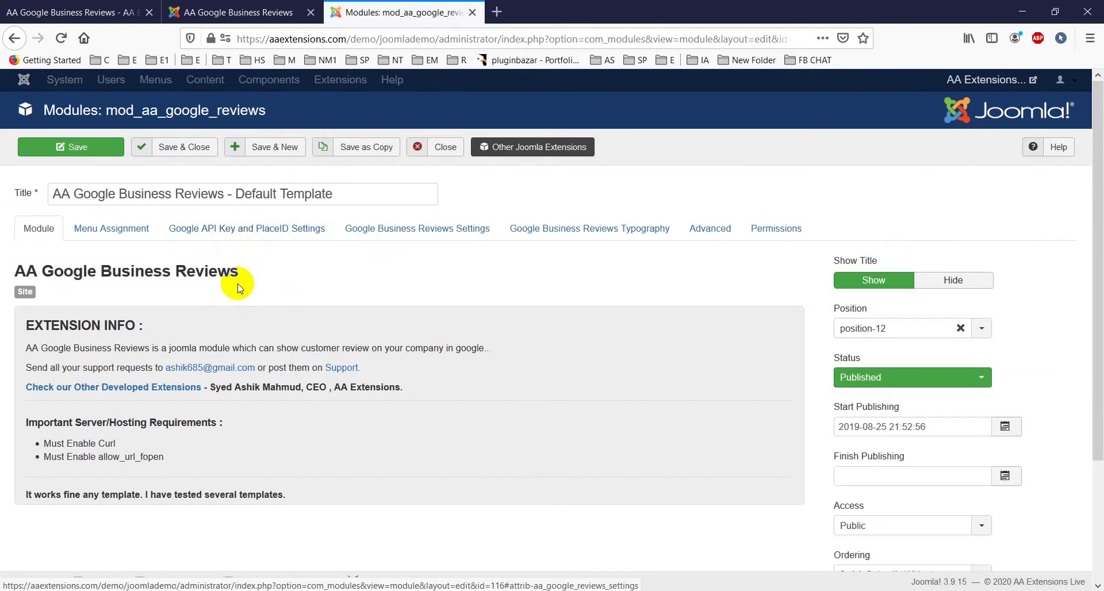
pyautogui.scroll(-2, 192, 264)
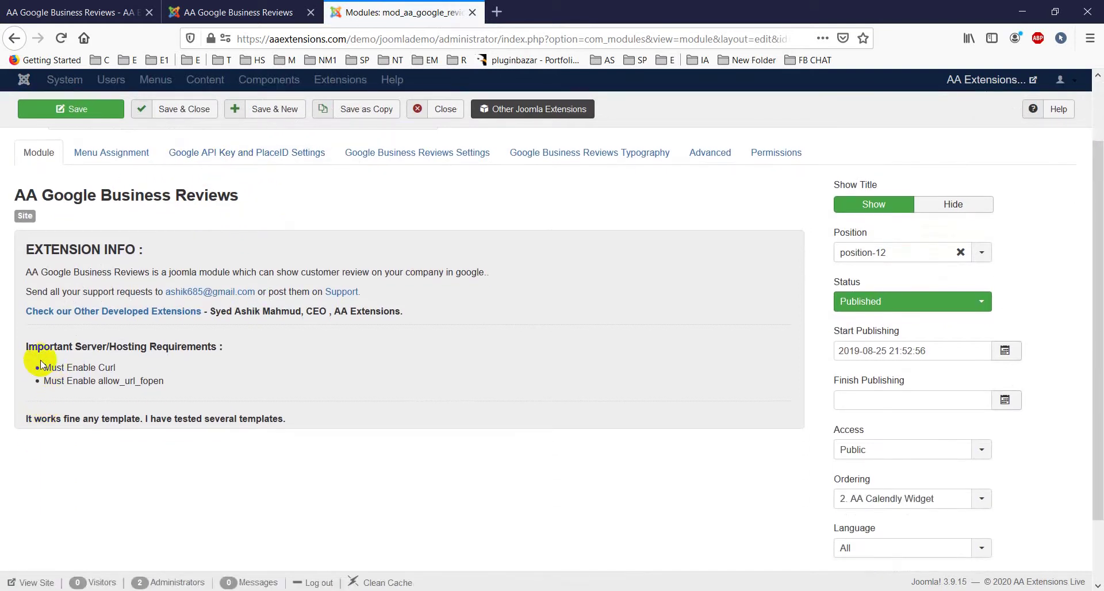
pyautogui.moveTo(224, 347); pyautogui.dragTo(123, 367)
pyautogui.click(54, 363)
pyautogui.click(124, 368)
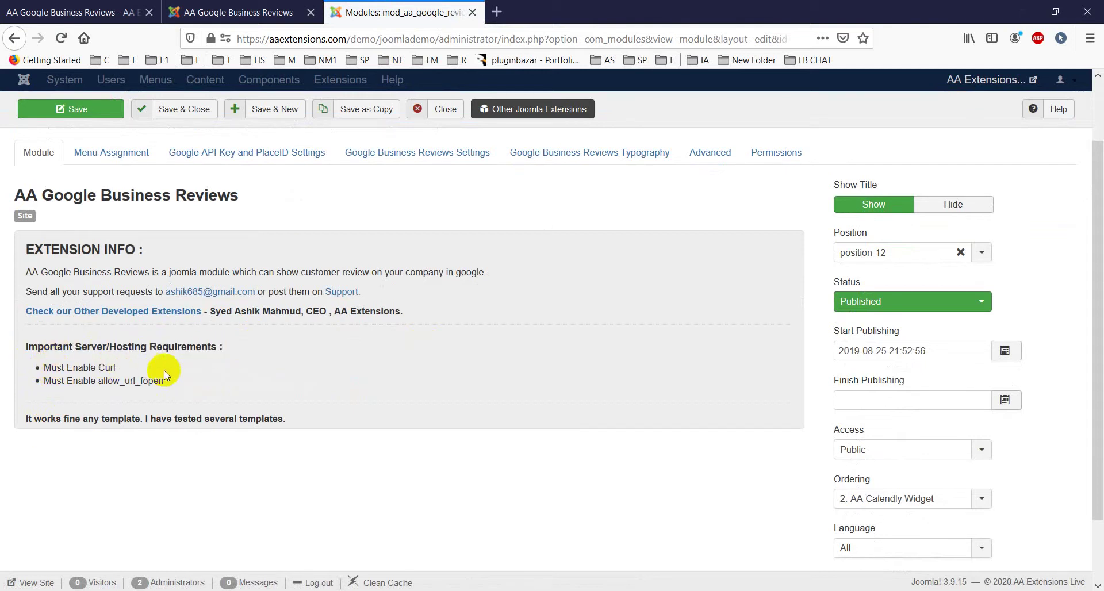
pyautogui.moveTo(43, 381)
pyautogui.mouseDown()
pyautogui.moveTo(117, 382)
pyautogui.moveTo(36, 368)
pyautogui.mouseUp()
pyautogui.click(153, 382)
pyautogui.click(79, 366)
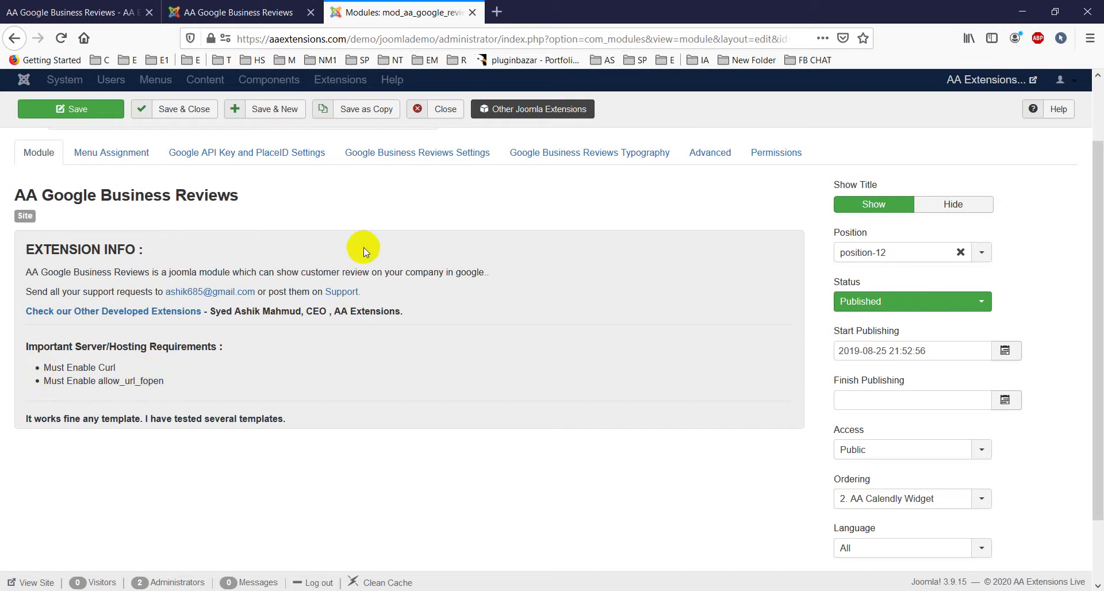
pyautogui.click(239, 153)
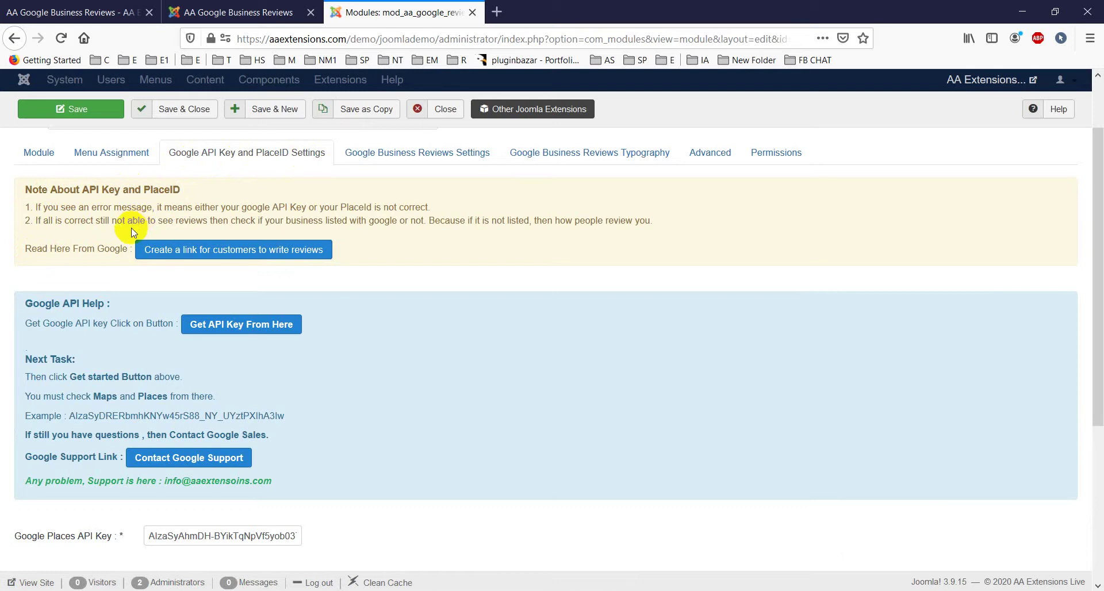
# Open Google's Get API Key page and start the Google Maps Platform key setup
pyautogui.scroll(-2, 132, 226)
pyautogui.moveTo(23, 230); pyautogui.dragTo(111, 227)
pyautogui.click(110, 229)
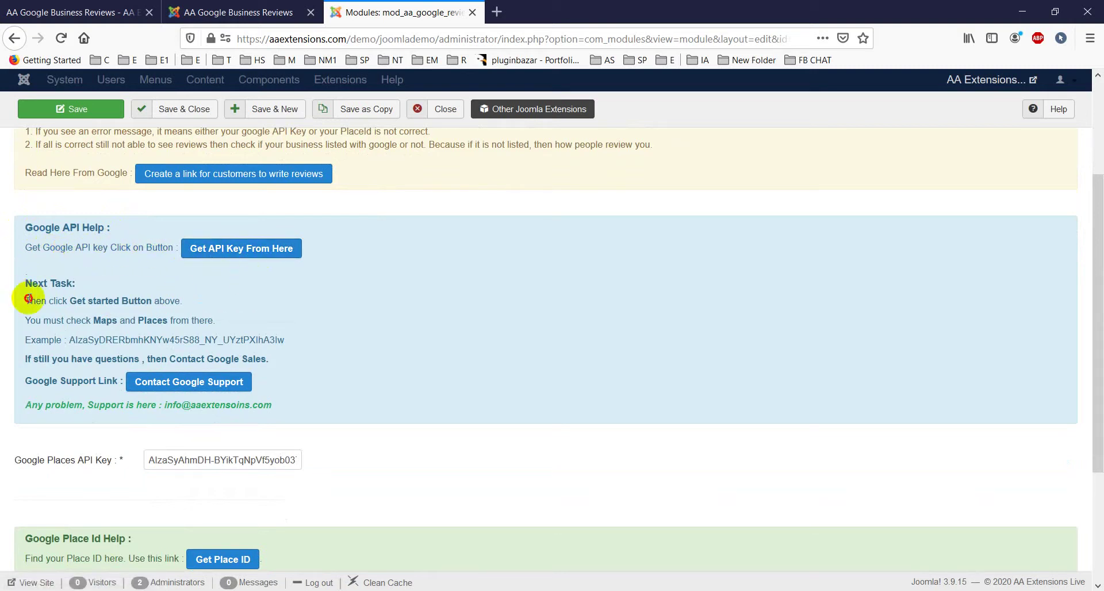
pyautogui.click(247, 253)
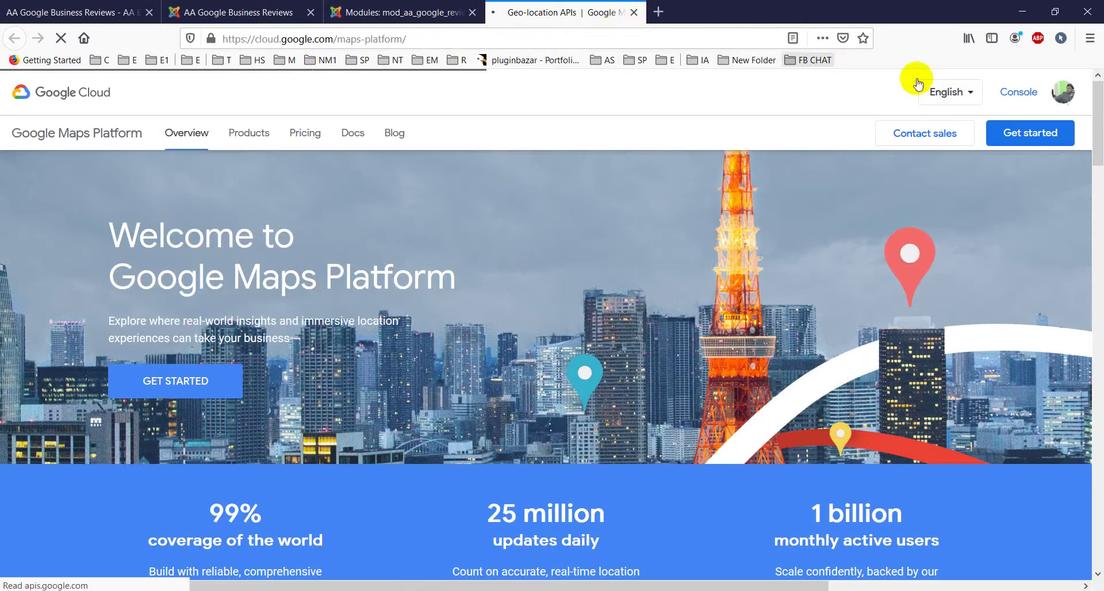
pyautogui.click(1038, 141)
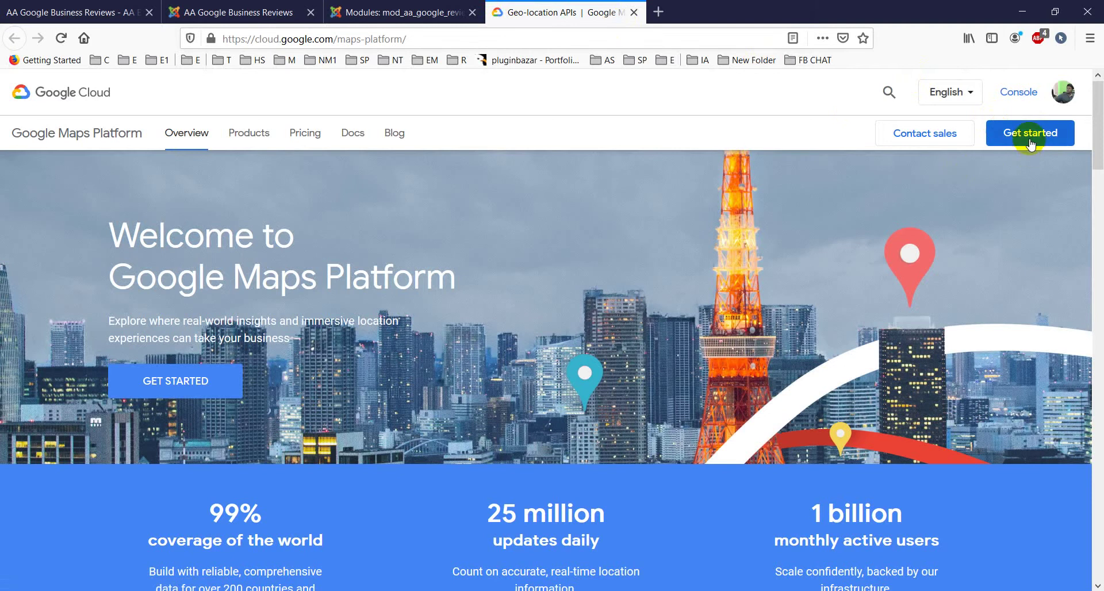
pyautogui.click(381, 4)
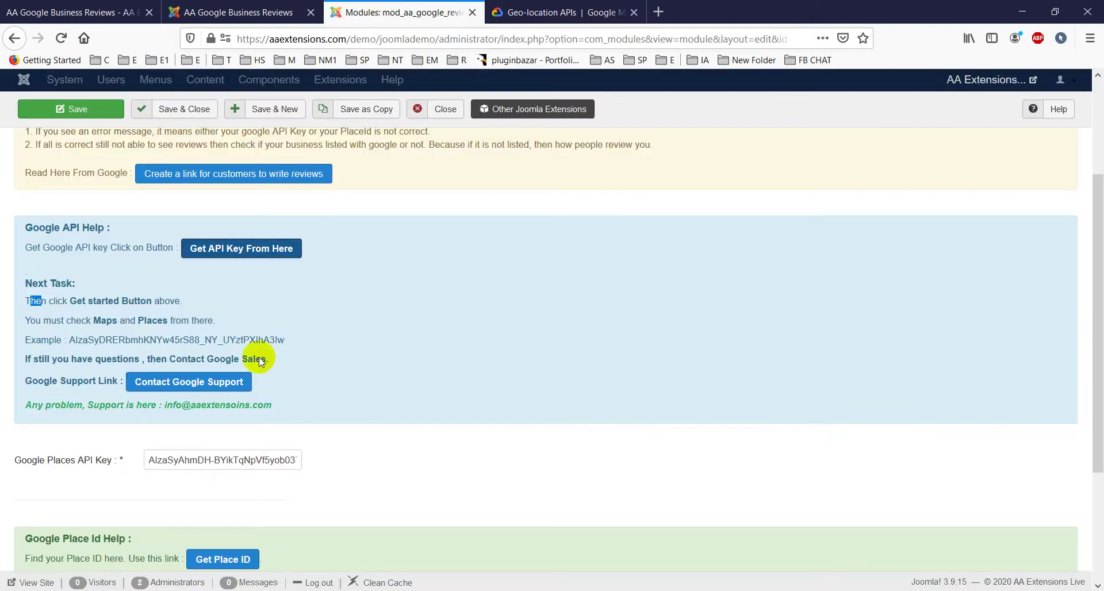
# Back in Joomla, review the Maps and Places instructions and example API key, scrolling to the Place ID field
pyautogui.moveTo(27, 320); pyautogui.dragTo(98, 320)
pyautogui.click(124, 321)
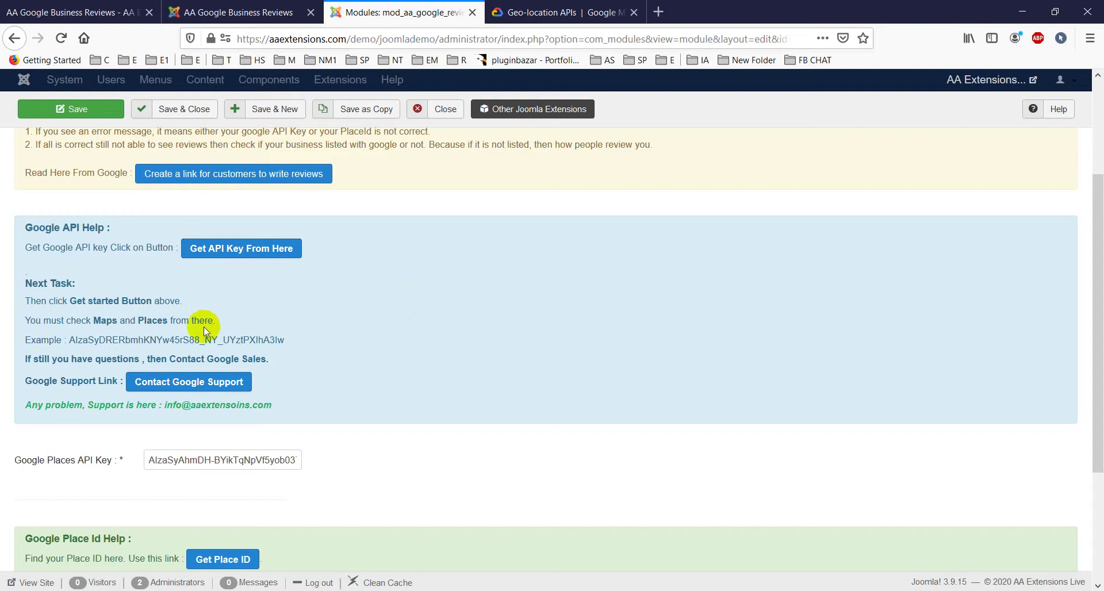
pyautogui.scroll(-2, 71, 341)
pyautogui.moveTo(70, 264); pyautogui.dragTo(300, 264)
pyautogui.click(301, 264)
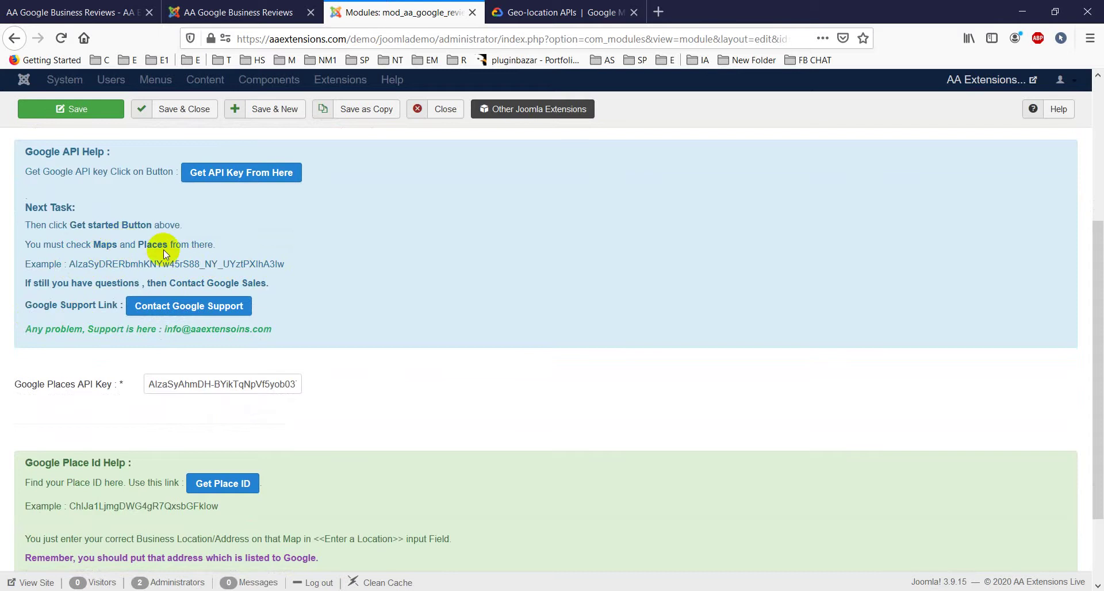
pyautogui.moveTo(217, 245); pyautogui.dragTo(29, 242)
pyautogui.click(63, 244)
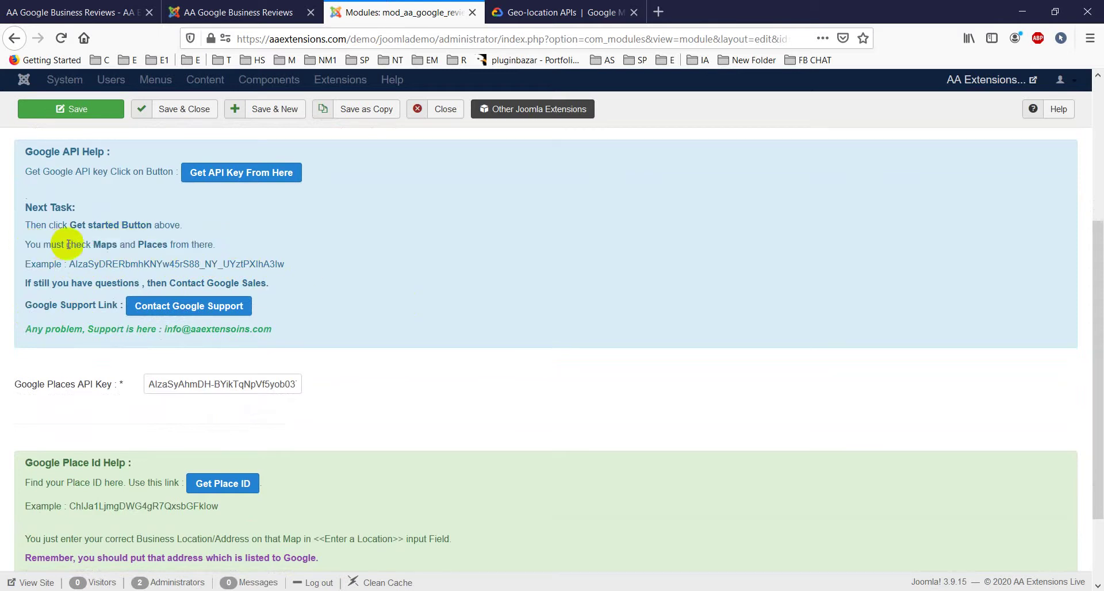
pyautogui.doubleClick(117, 244)
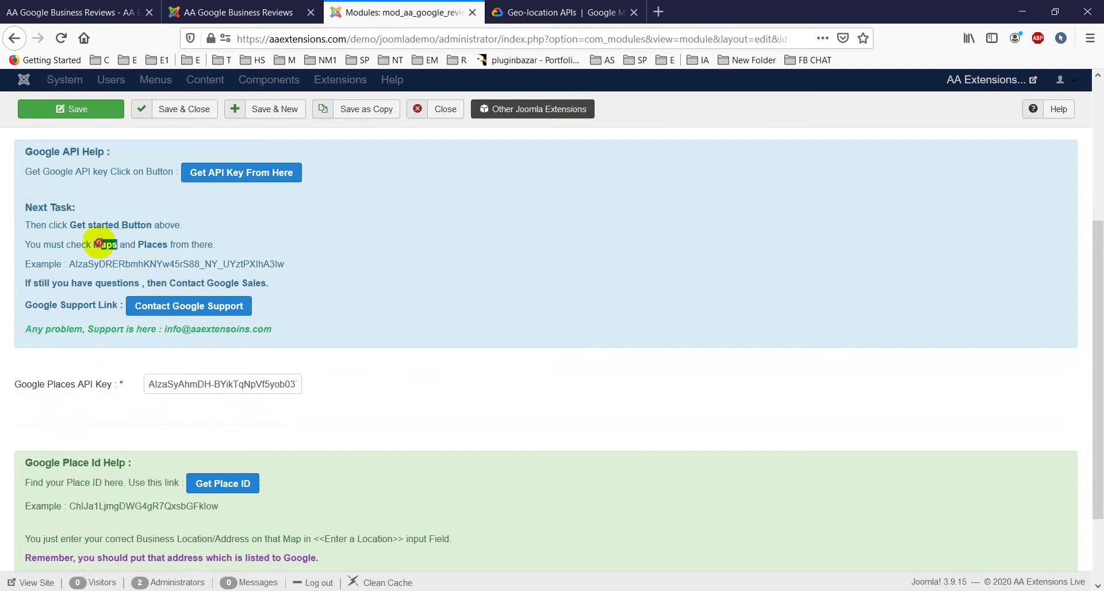
pyautogui.moveTo(167, 244); pyautogui.dragTo(143, 244)
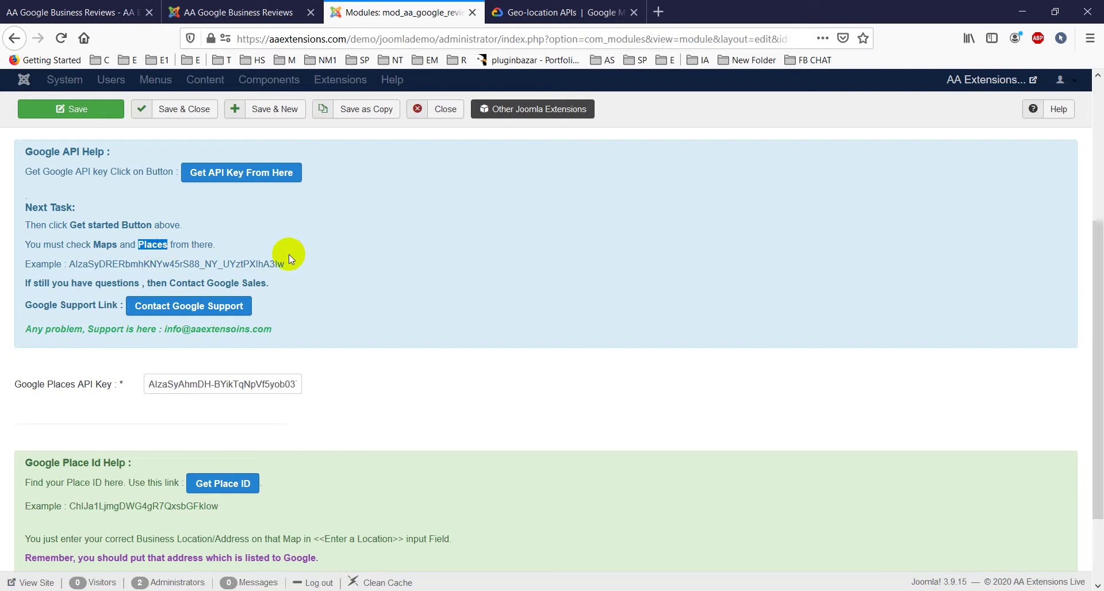
pyautogui.scroll(-2, 289, 254)
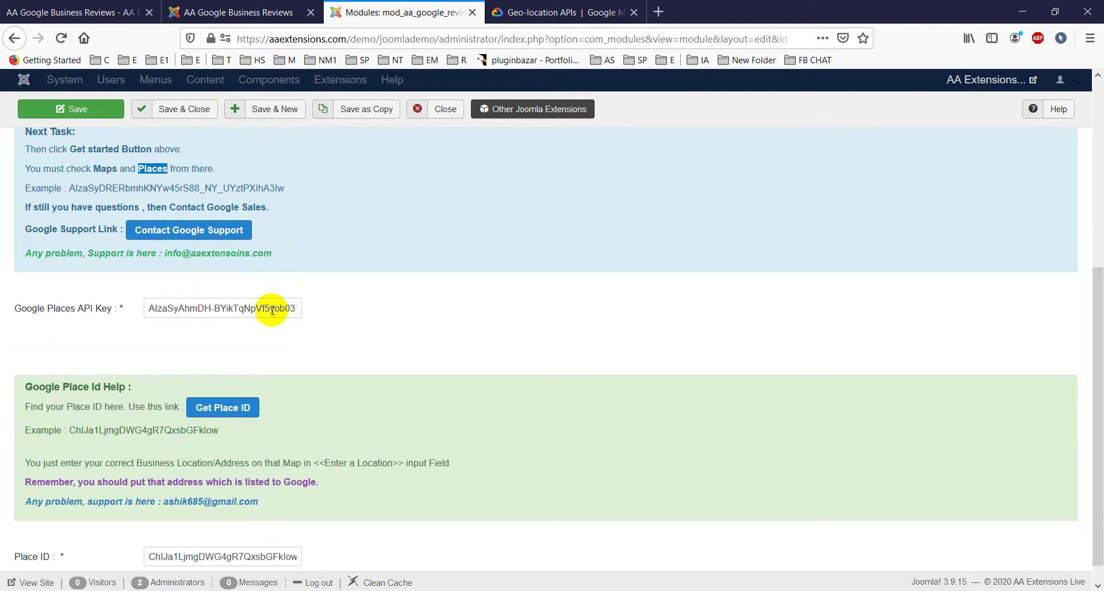
pyautogui.scroll(-1, 280, 311)
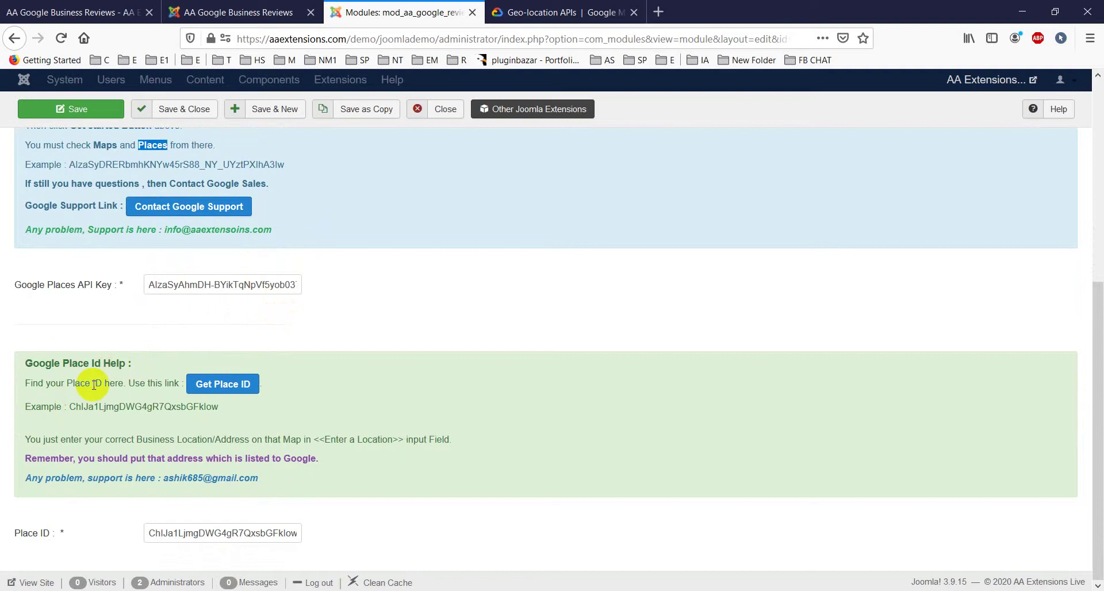
# Open Google's Place ID finder in a new browser tab
pyautogui.click(219, 384)
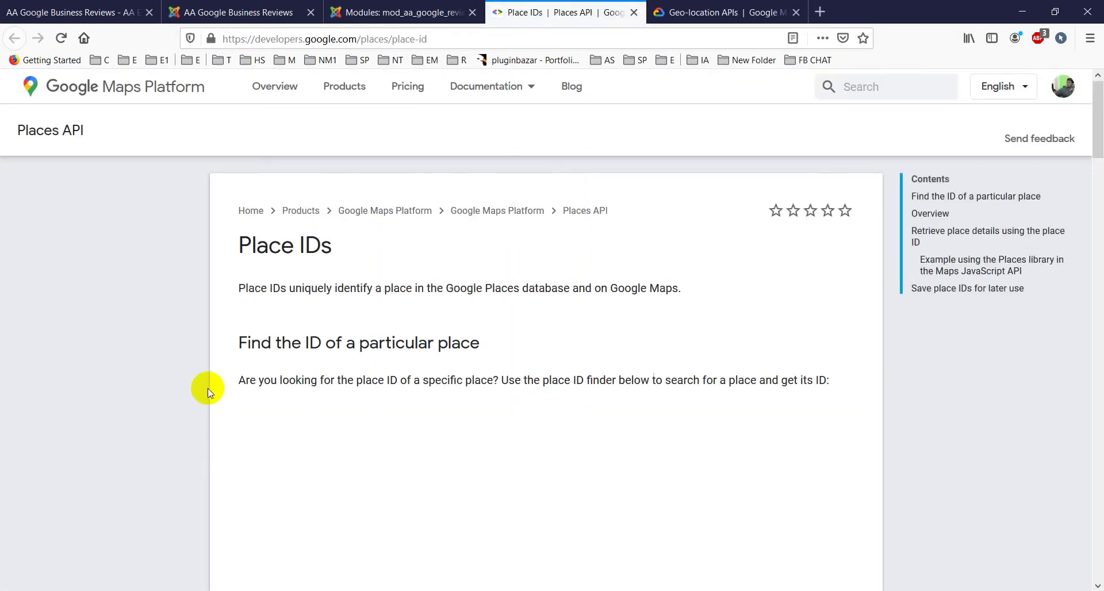
pyautogui.scroll(-5, 204, 385)
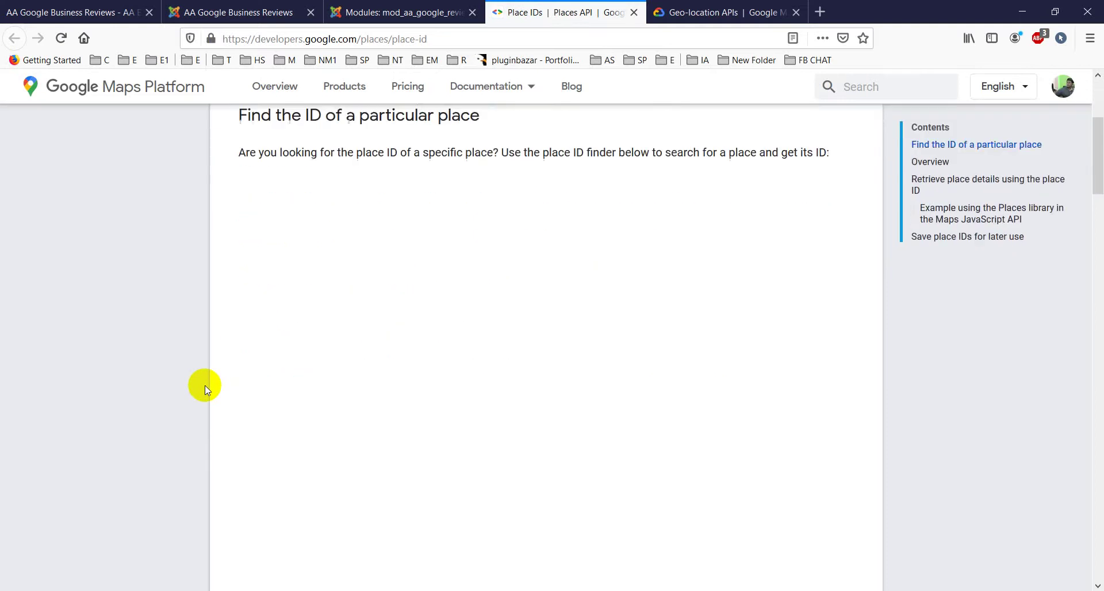
pyautogui.scroll(-1, 205, 384)
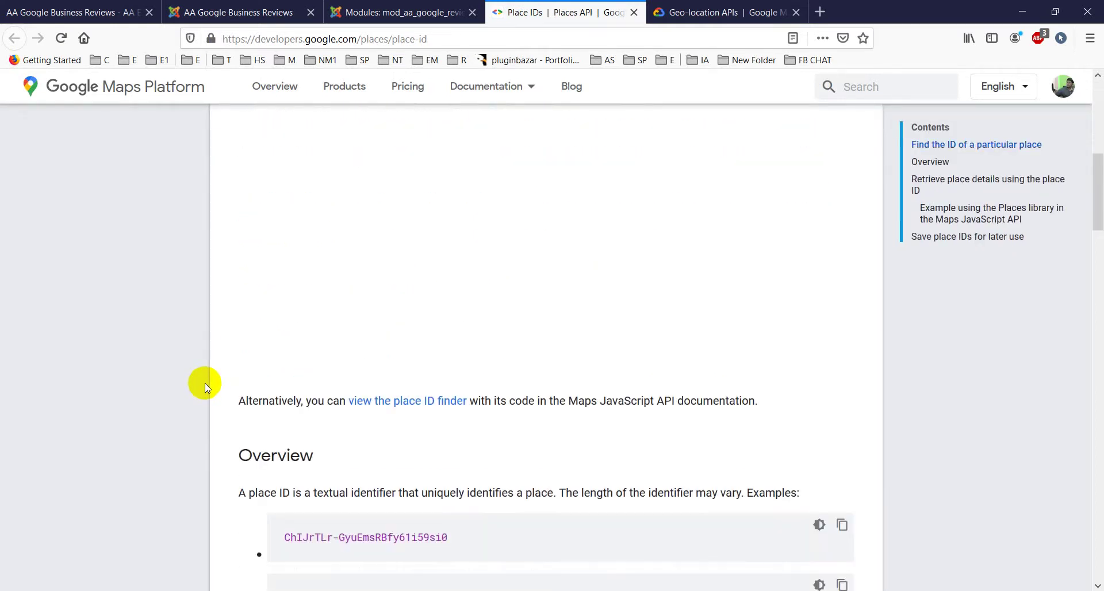
pyautogui.scroll(5, 205, 383)
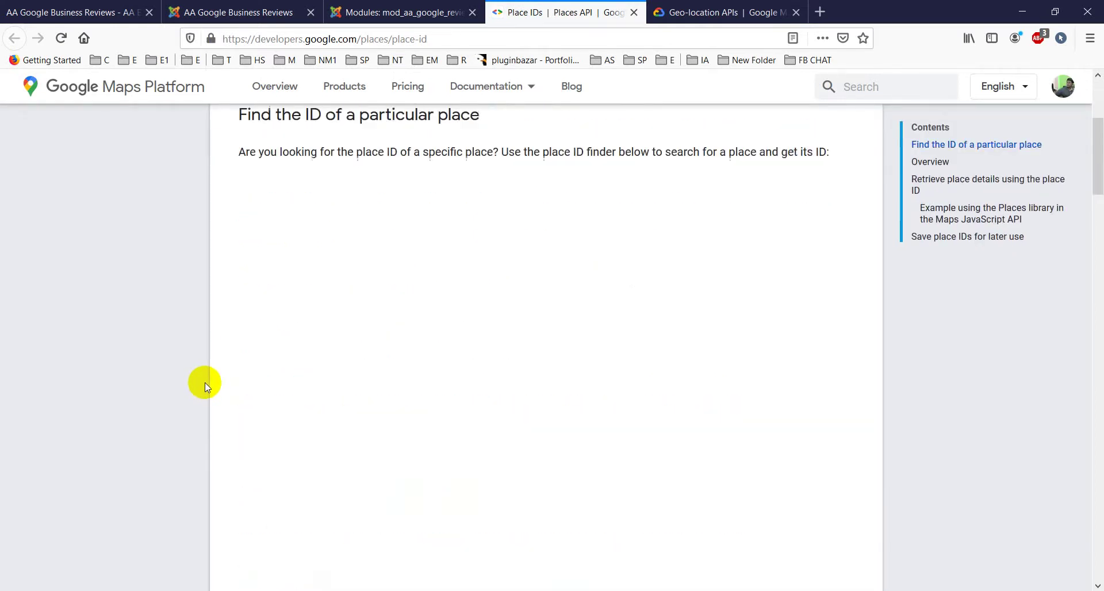
pyautogui.scroll(1, 296, 276)
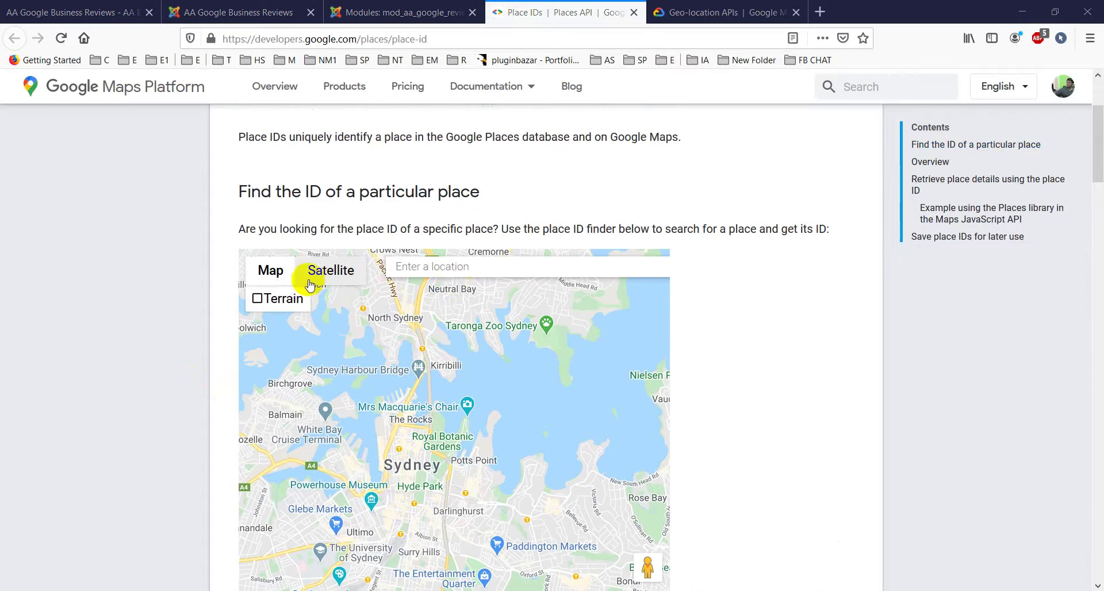
# Search 'pierpoint mrort', pick Pierpoint Mortgage on Wilshire Boulevard, and select its Place ID
pyautogui.click(452, 267)
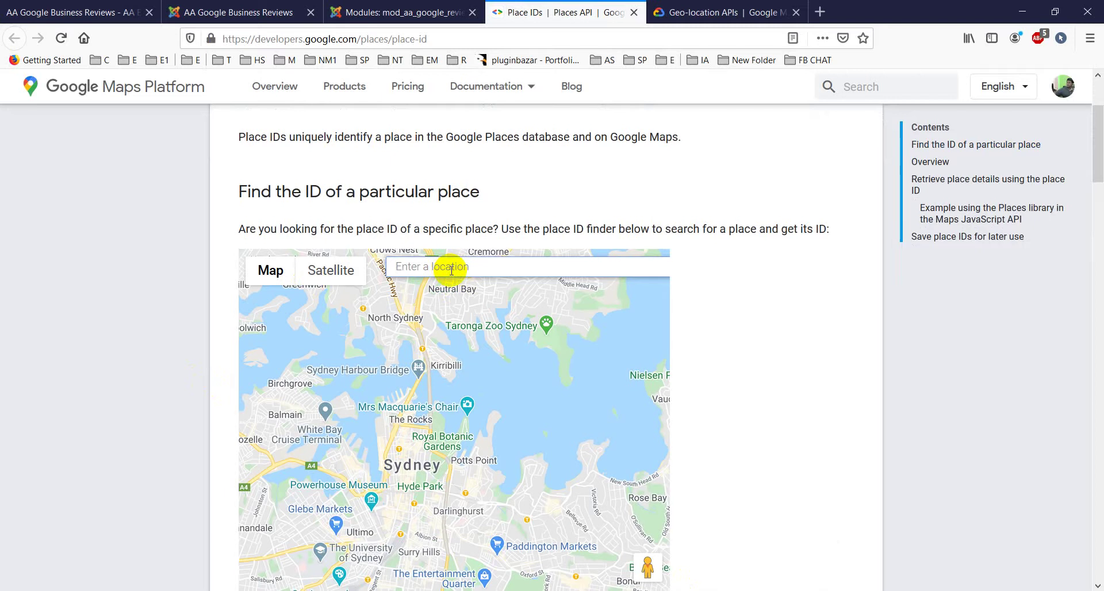
pyautogui.write('pier')
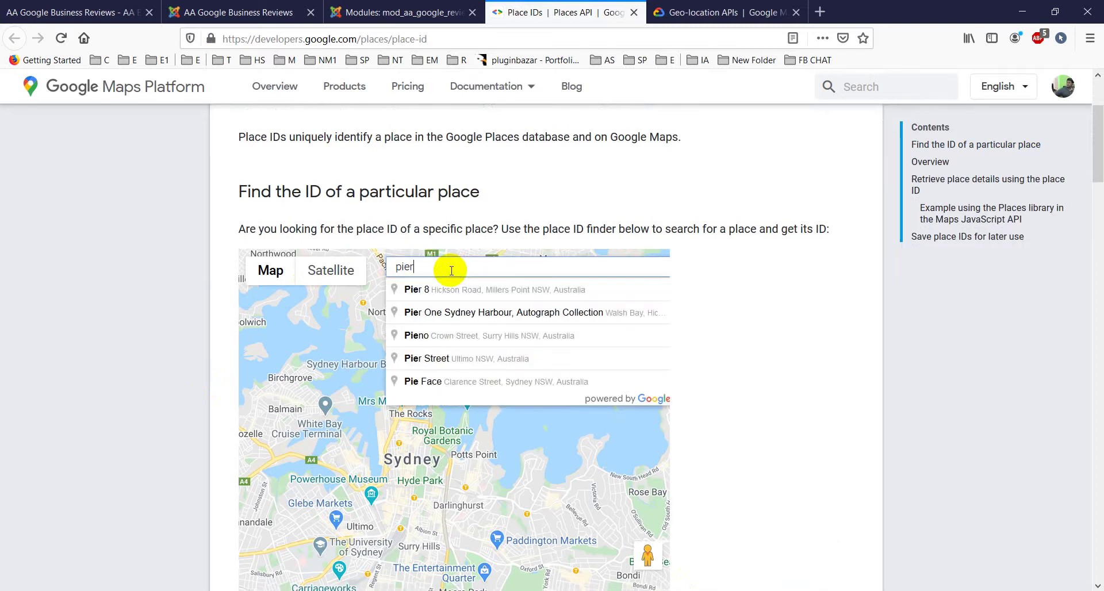
pyautogui.write('point m')
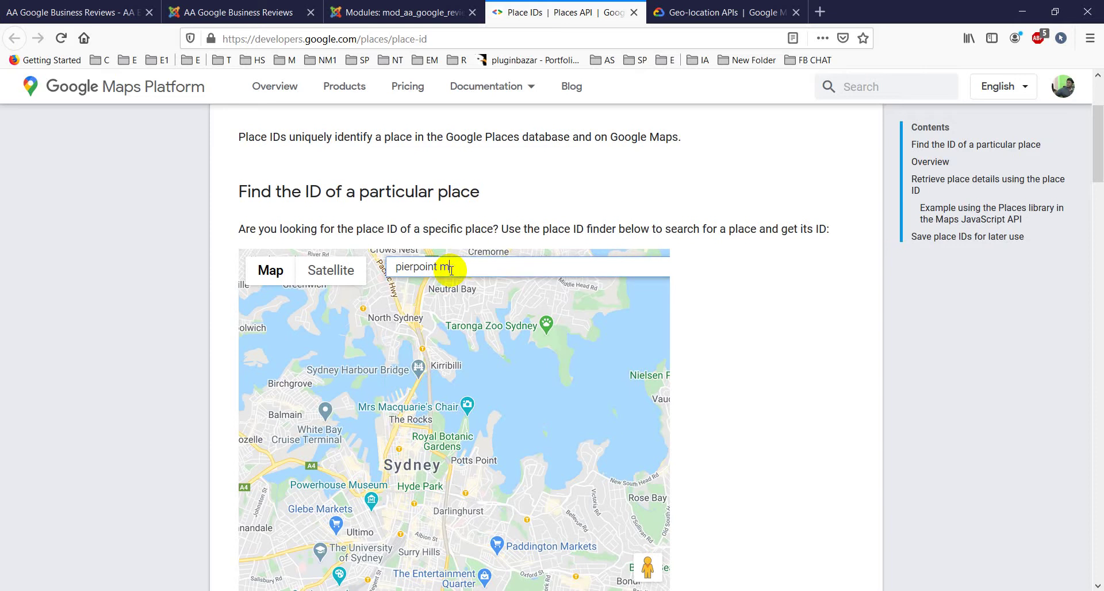
pyautogui.write('rort')
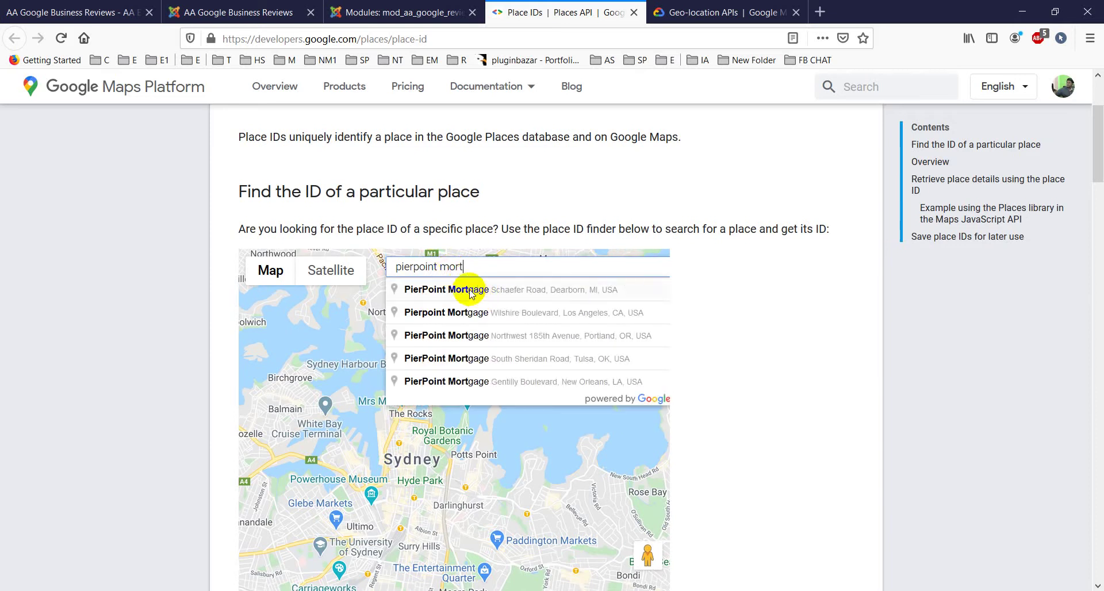
pyautogui.click(452, 312)
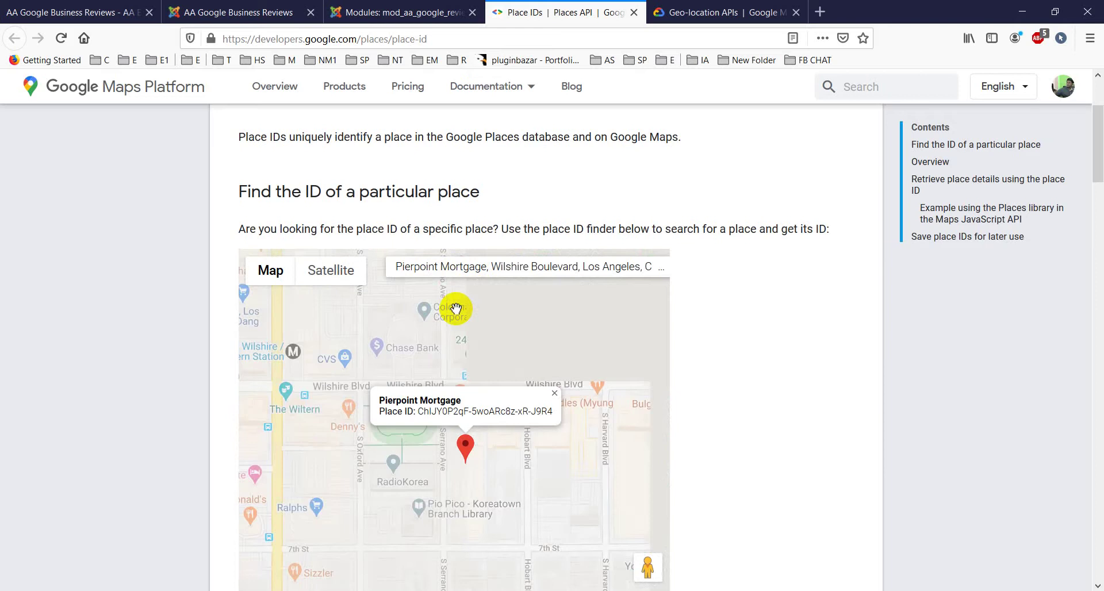
pyautogui.moveTo(436, 406); pyautogui.dragTo(552, 412)
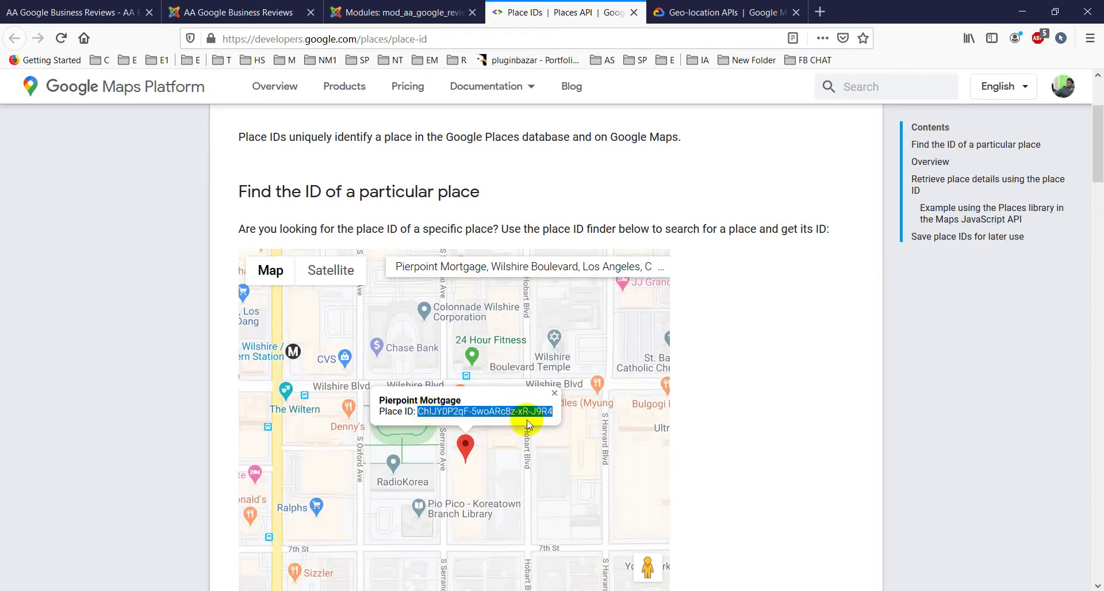
pyautogui.click(389, 12)
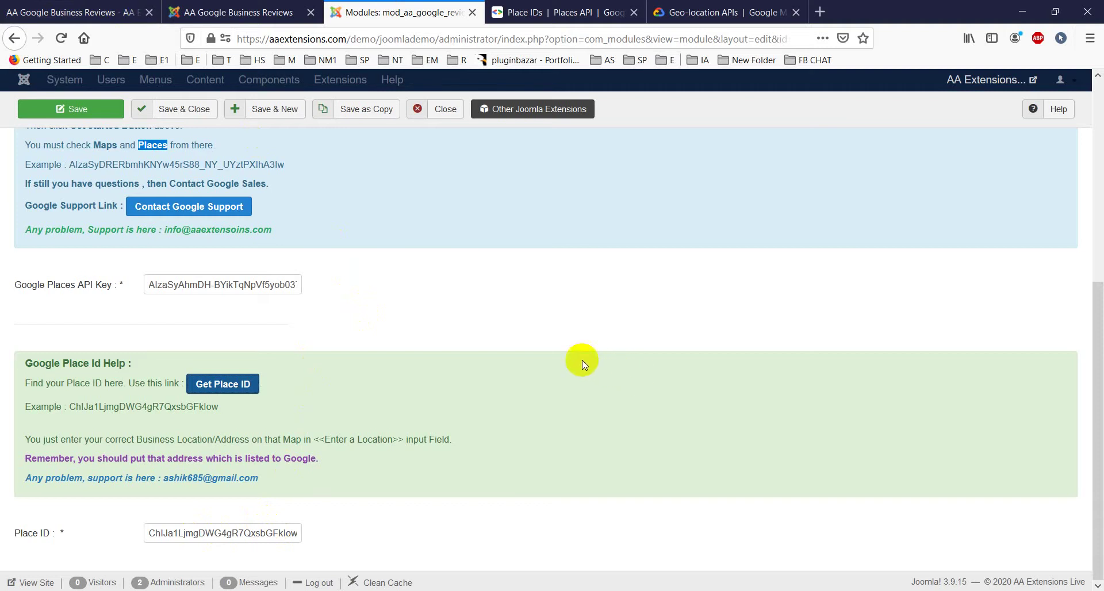
# Show the Reviews Settings: Gallery Template theme, English, 4 reviews, minimum rating 5
pyautogui.scroll(6, 582, 360)
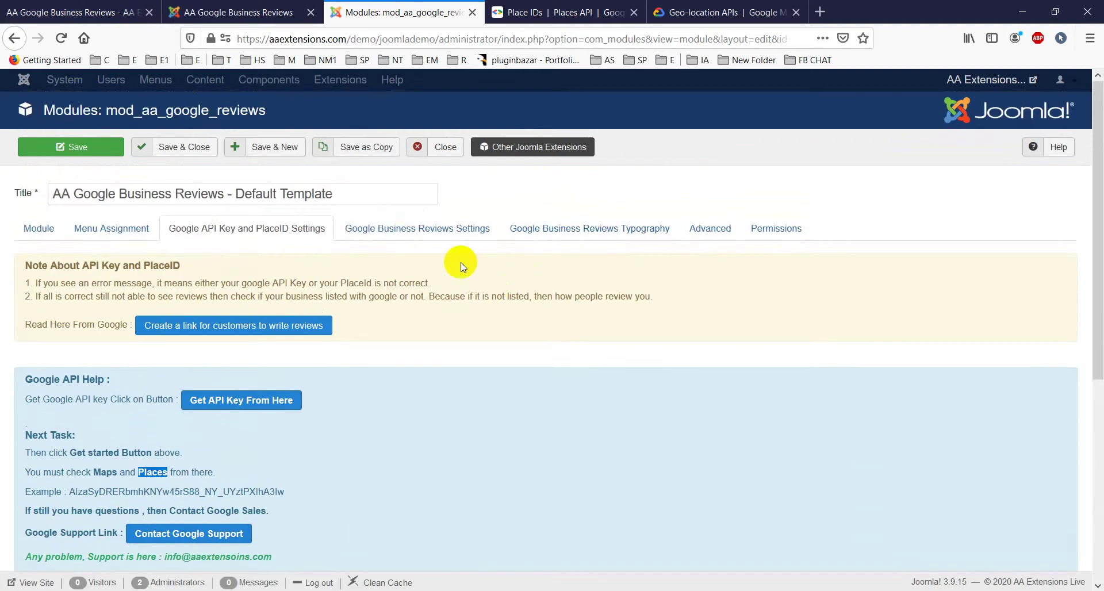
pyautogui.click(442, 233)
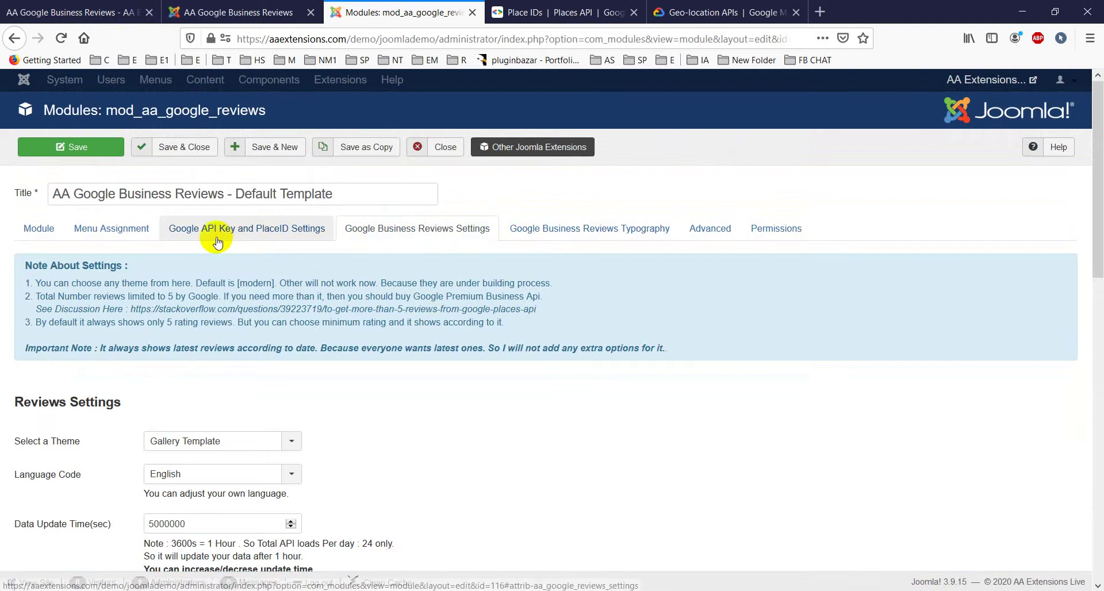
pyautogui.scroll(-4, 393, 311)
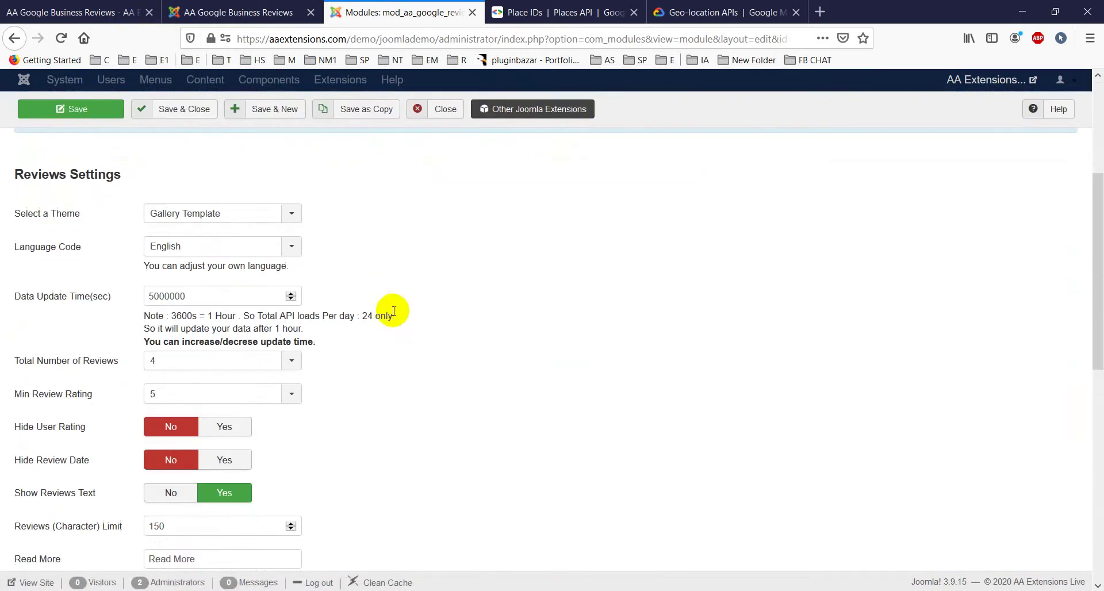
pyautogui.scroll(1, 468, 347)
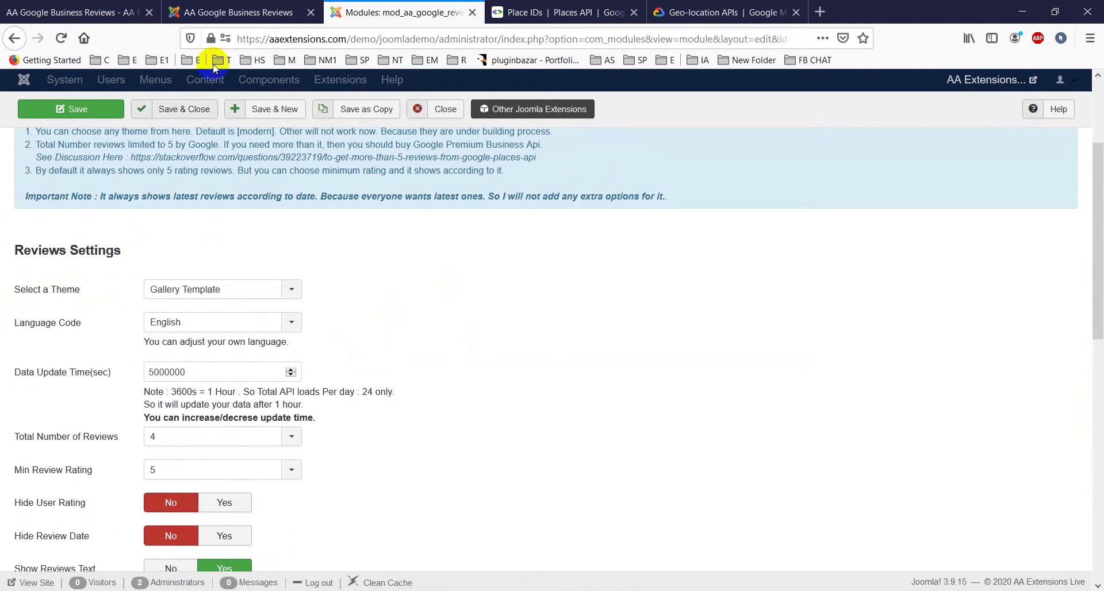
# Check the demo page, then set the theme to List Template and preview it
pyautogui.click(230, 12)
pyautogui.scroll(10, 156, 331)
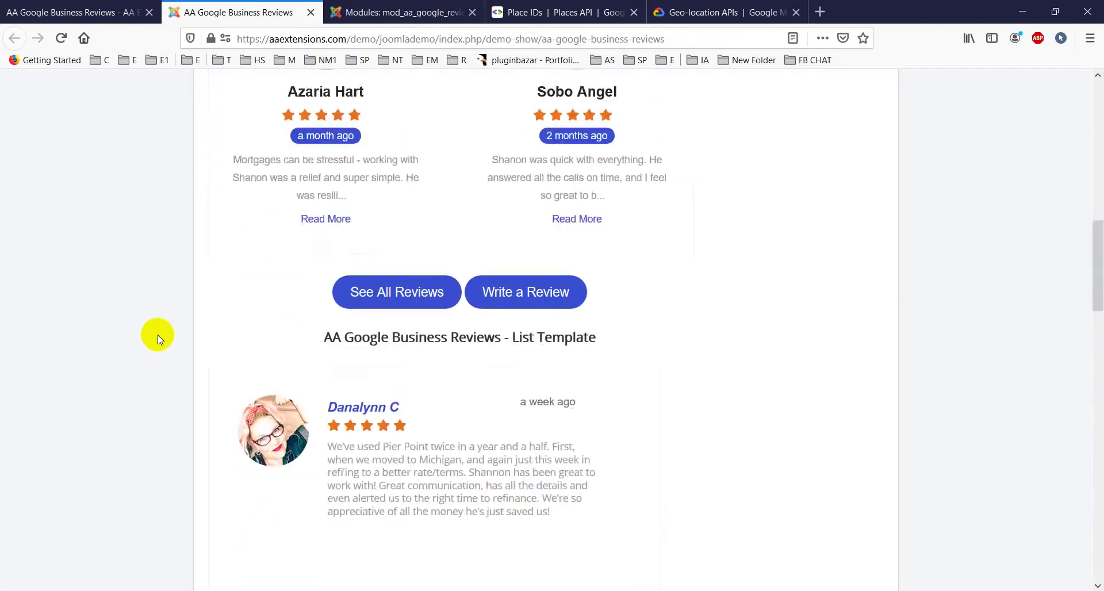
pyautogui.scroll(10, 157, 335)
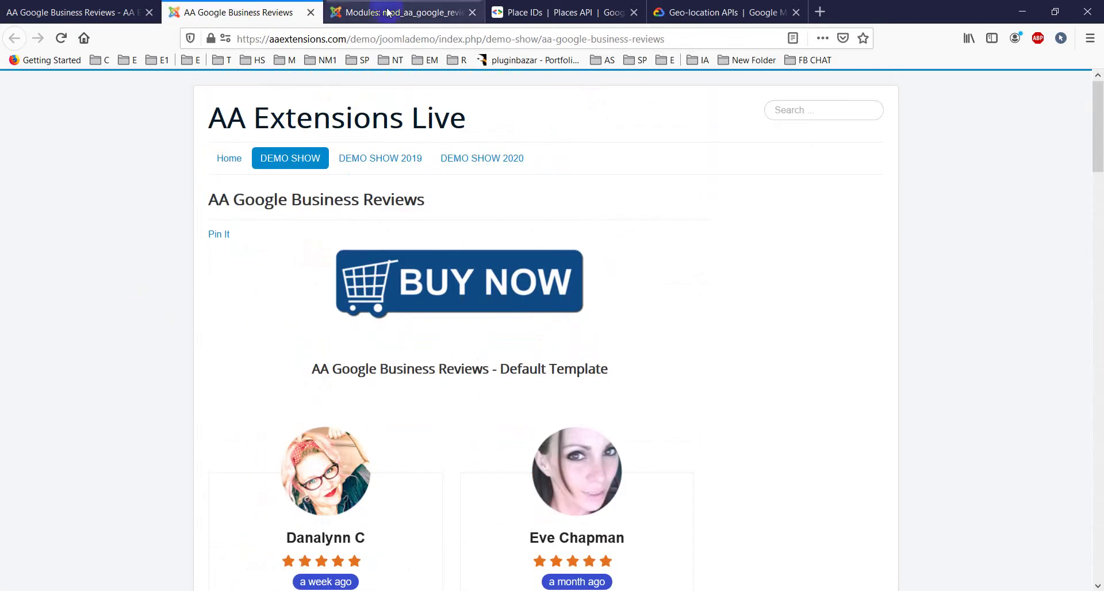
pyautogui.click(373, 7)
pyautogui.click(223, 288)
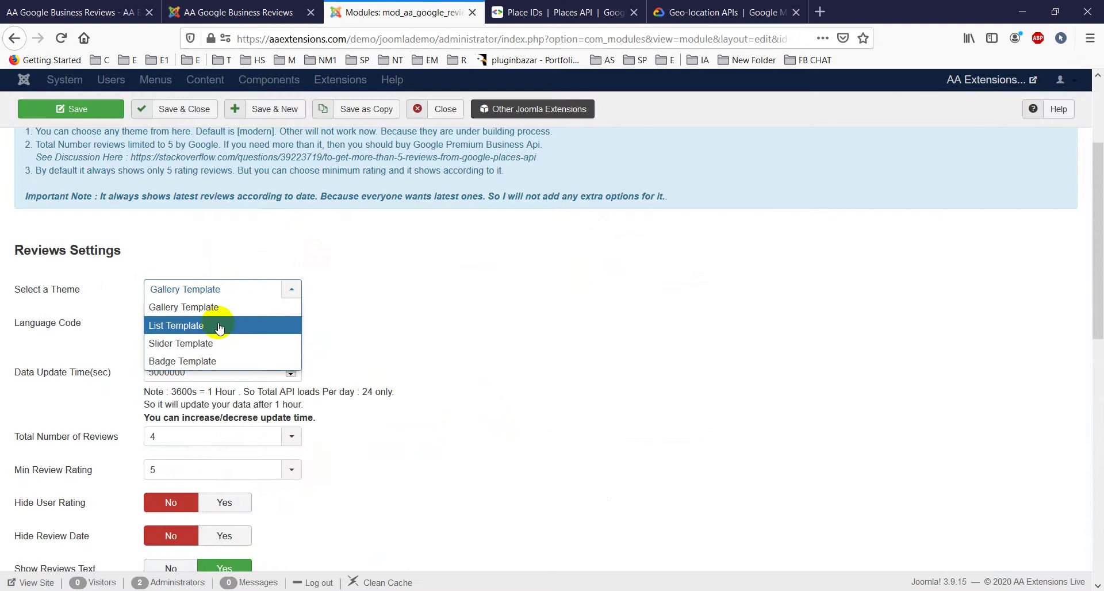
pyautogui.click(221, 324)
pyautogui.click(230, 12)
pyautogui.scroll(-6, 273, 275)
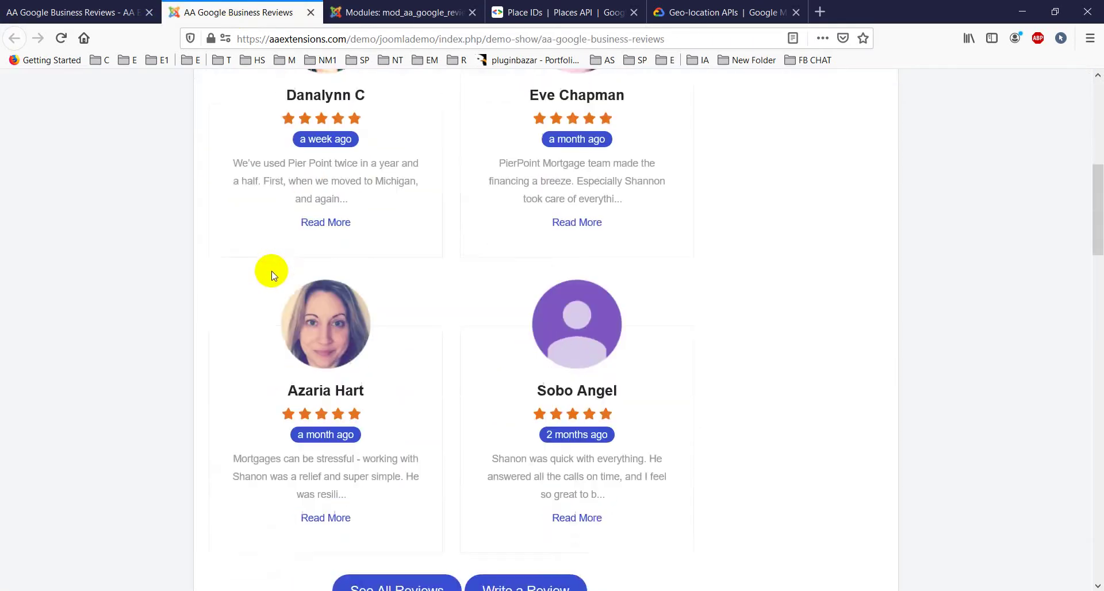
pyautogui.scroll(-8, 271, 271)
pyautogui.click(381, 13)
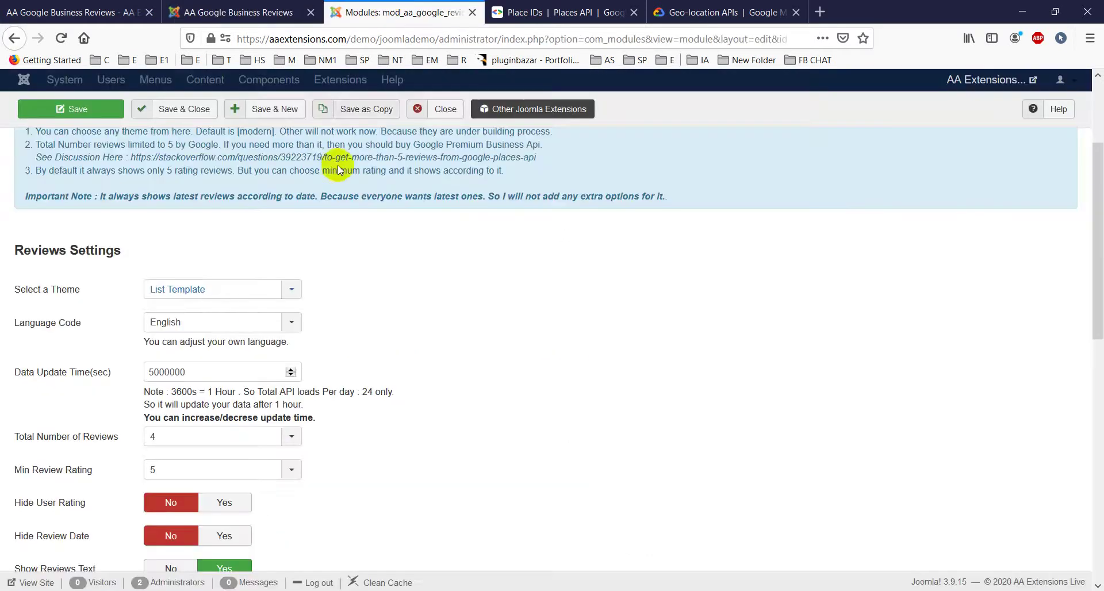
# Switch the theme to Slider Template and preview it on the demo page
pyautogui.click(226, 288)
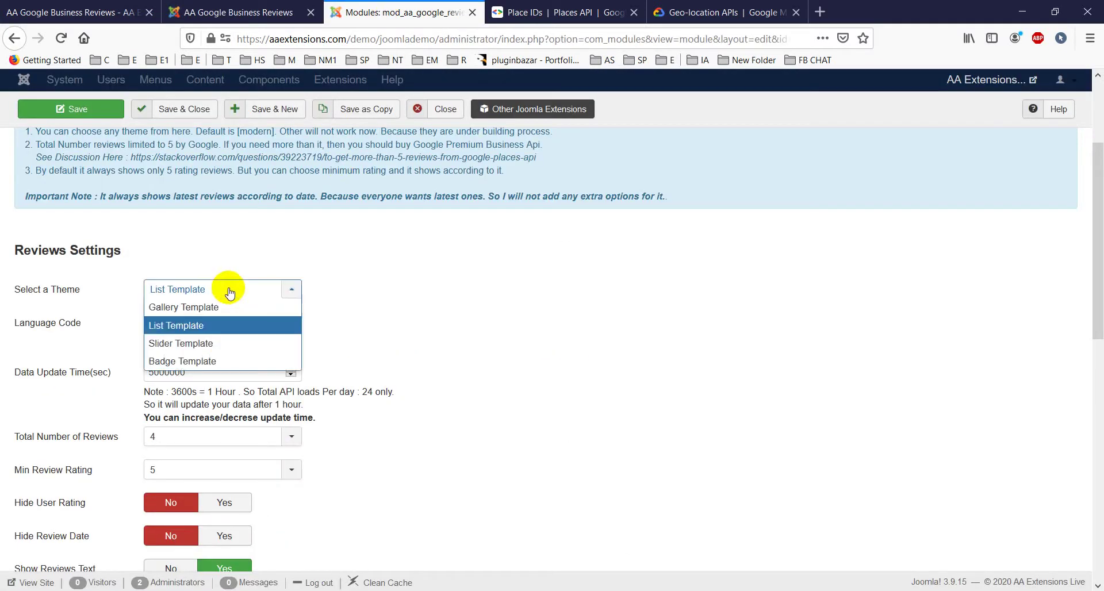
pyautogui.click(224, 344)
pyautogui.click(230, 12)
pyautogui.scroll(-10, 348, 388)
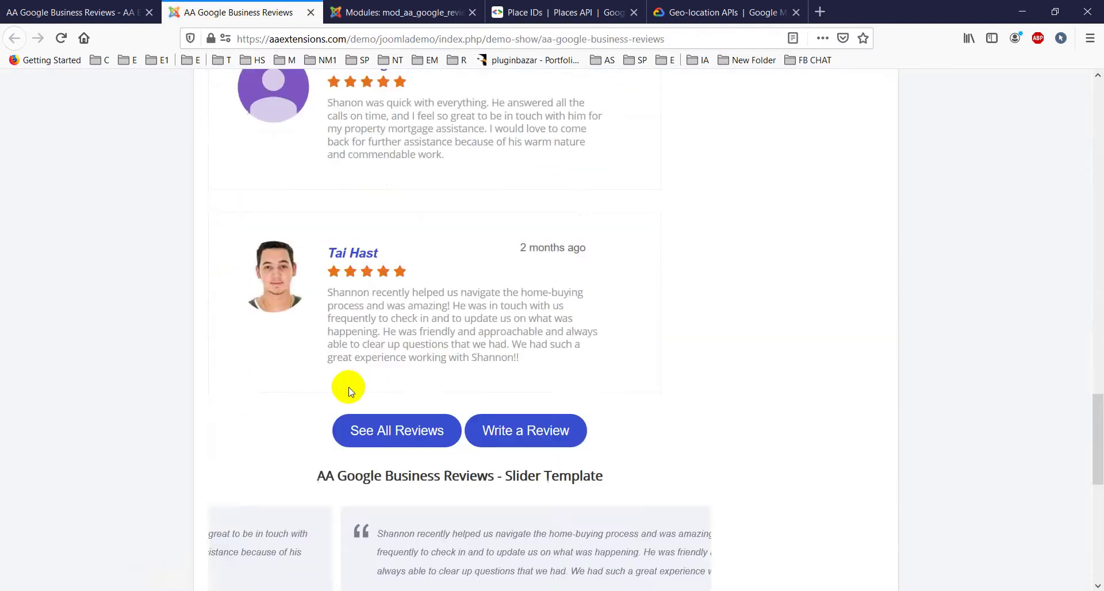
pyautogui.scroll(-5, 347, 397)
pyautogui.click(368, 11)
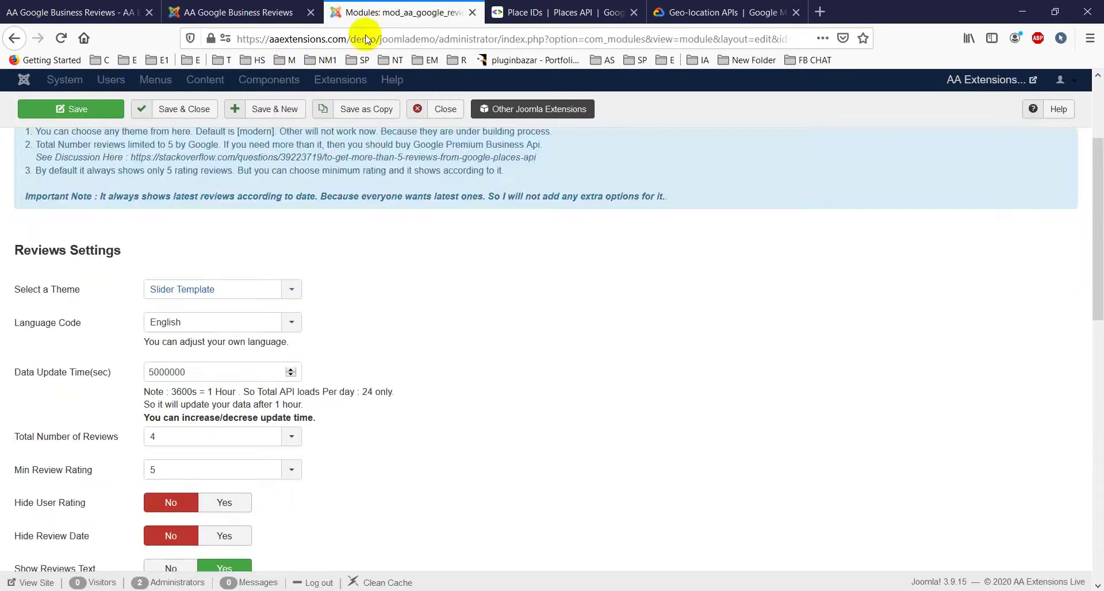
# Compare the slider and badge layouts on the demo, keeping Slider Template selected
pyautogui.scroll(-3, 263, 414)
pyautogui.scroll(3, 266, 414)
pyautogui.click(230, 12)
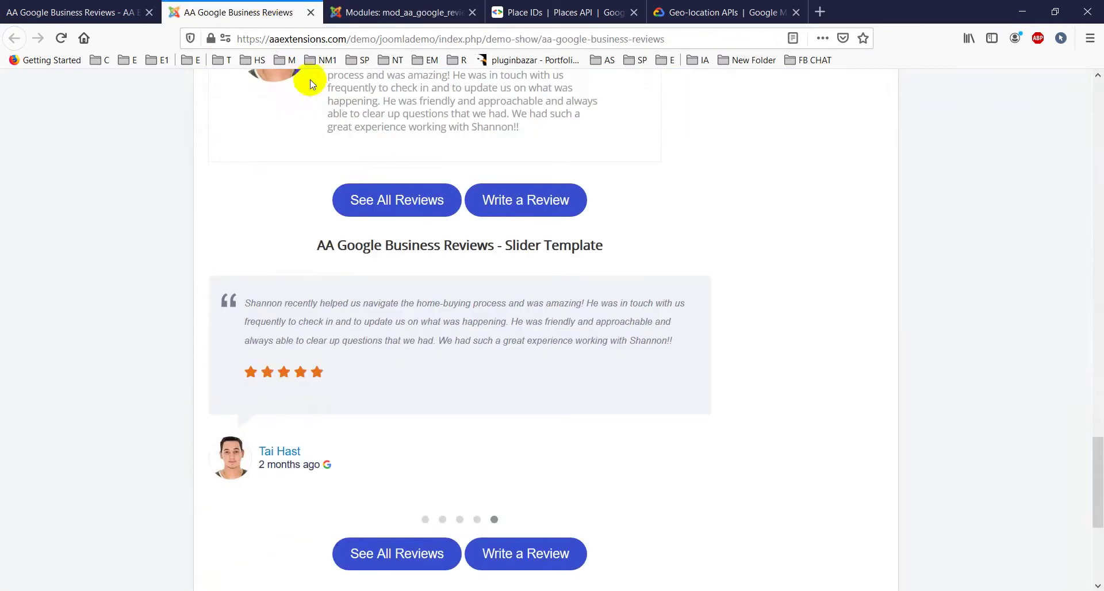
pyautogui.scroll(-5, 479, 351)
pyautogui.click(397, 12)
pyautogui.click(262, 214)
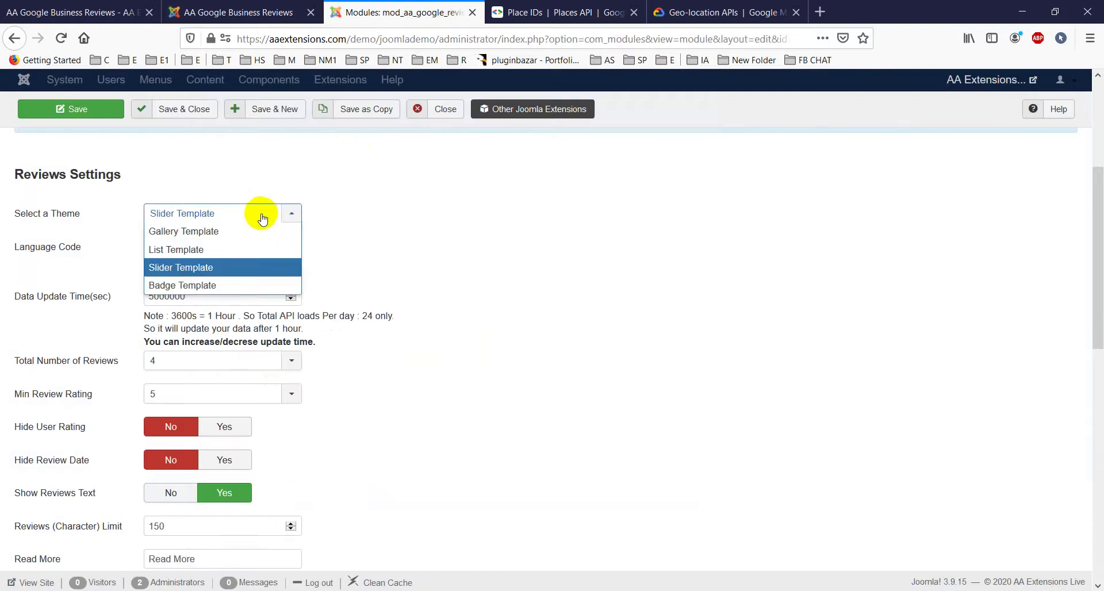
pyautogui.click(406, 222)
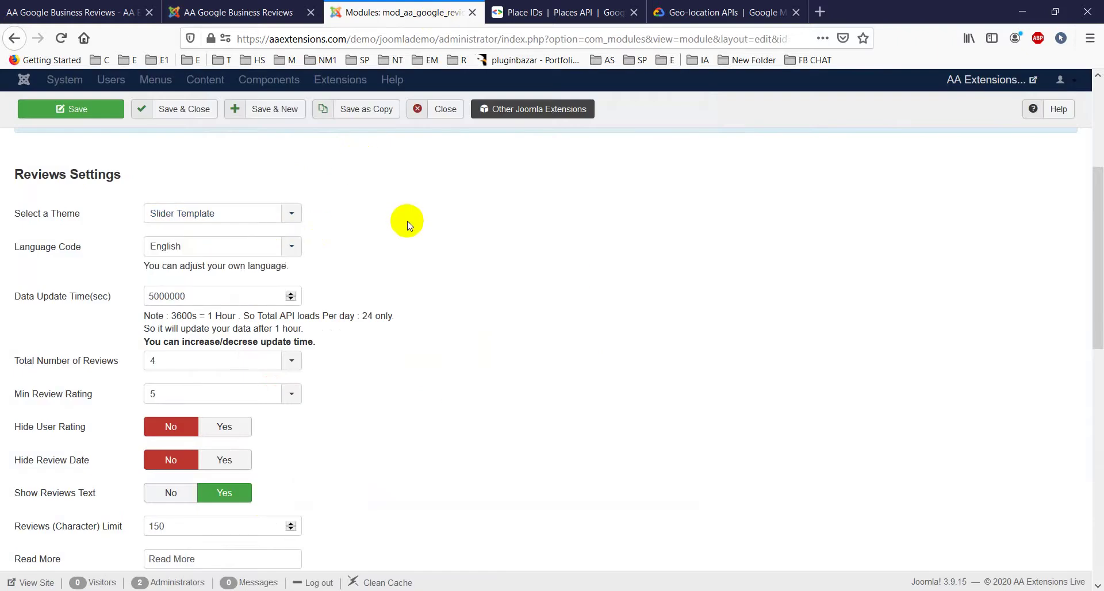
pyautogui.click(184, 250)
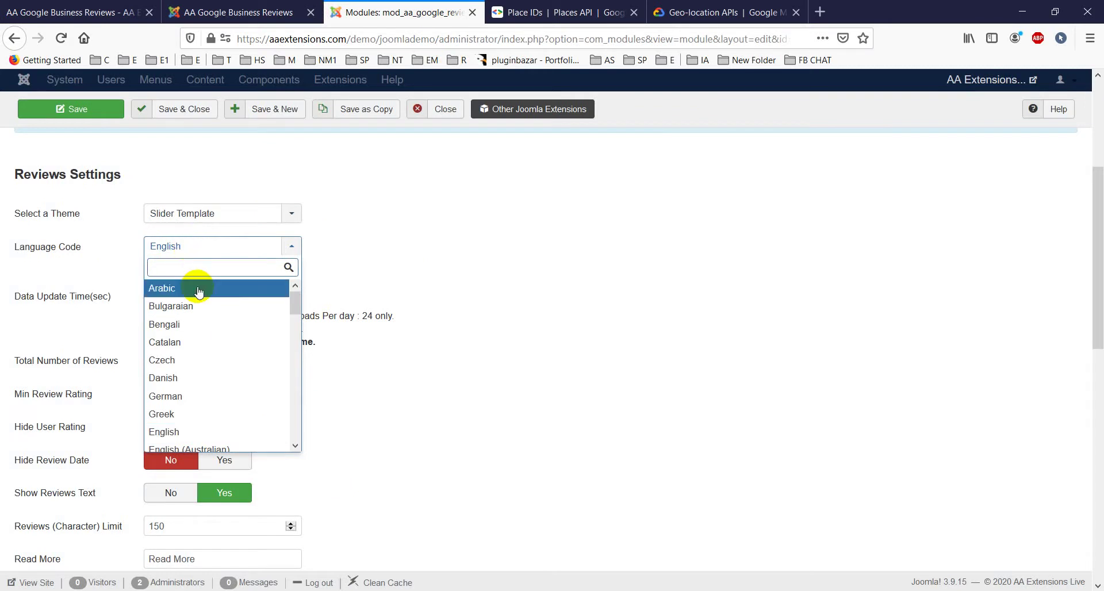
pyautogui.scroll(-3, 227, 340)
pyautogui.scroll(-3, 227, 340)
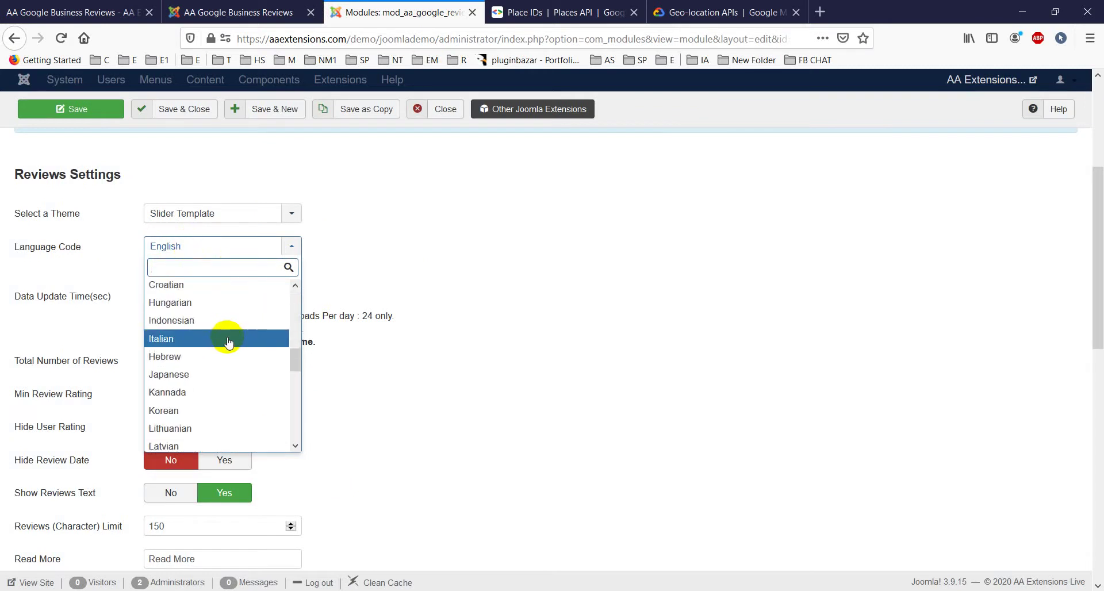
pyautogui.click(543, 254)
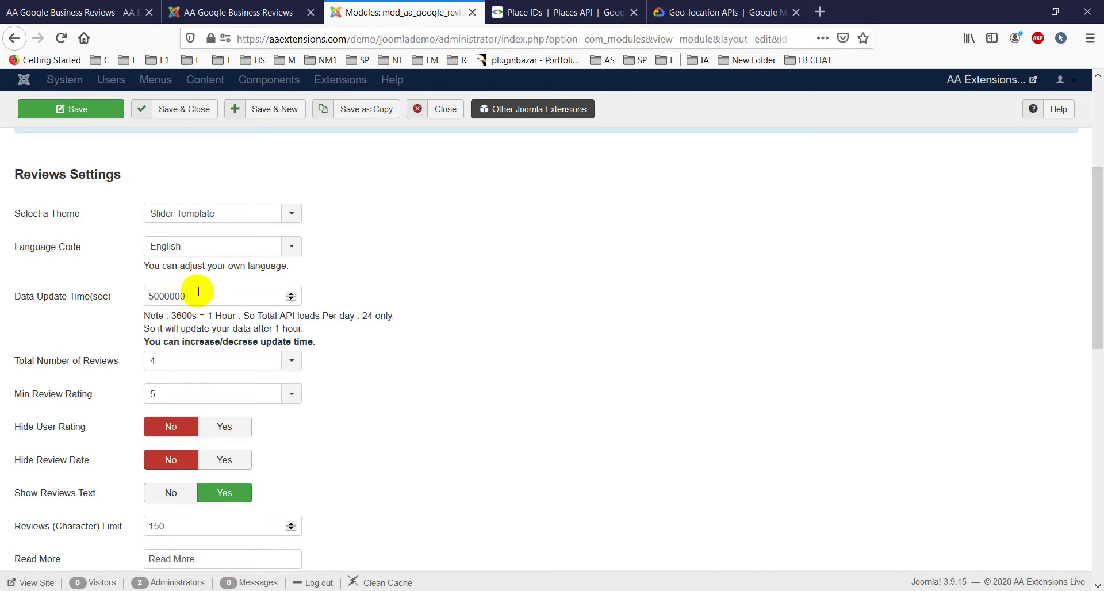
pyautogui.scroll(-2, 241, 302)
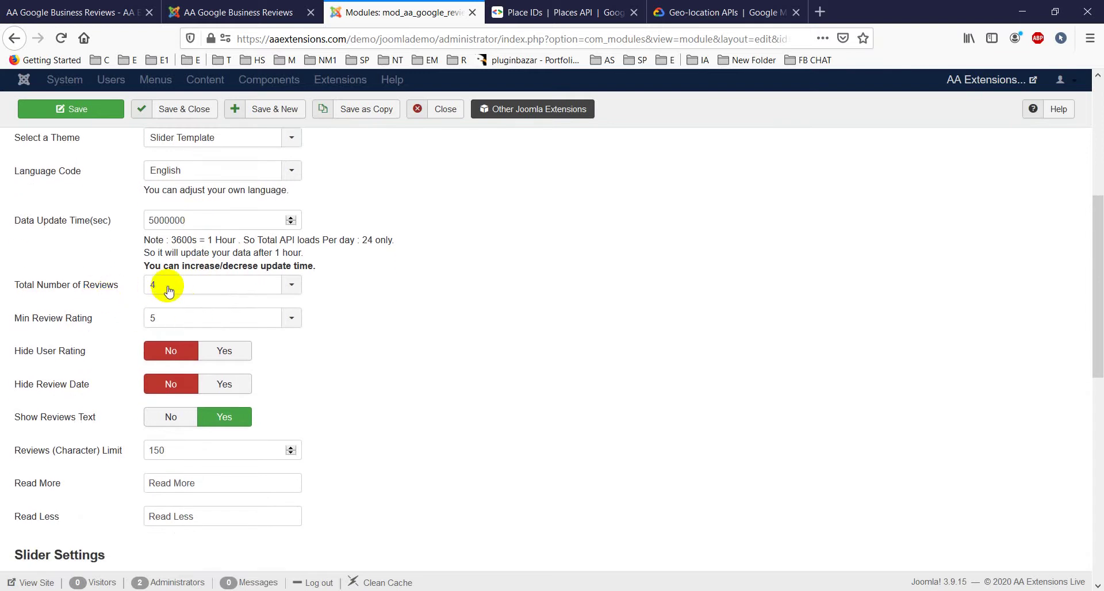
pyautogui.click(217, 288)
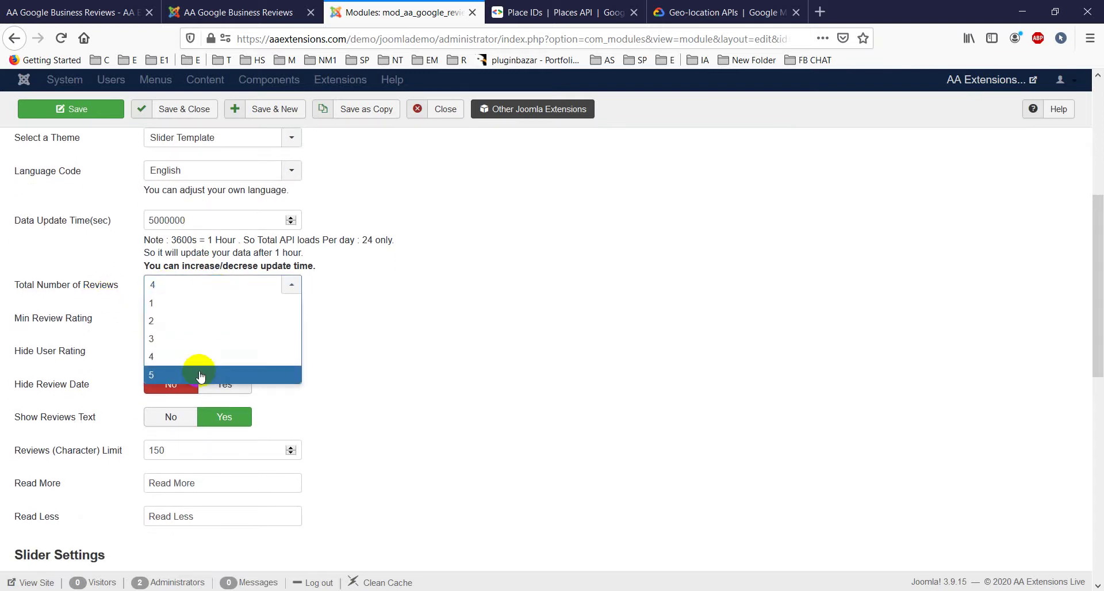
pyautogui.click(341, 340)
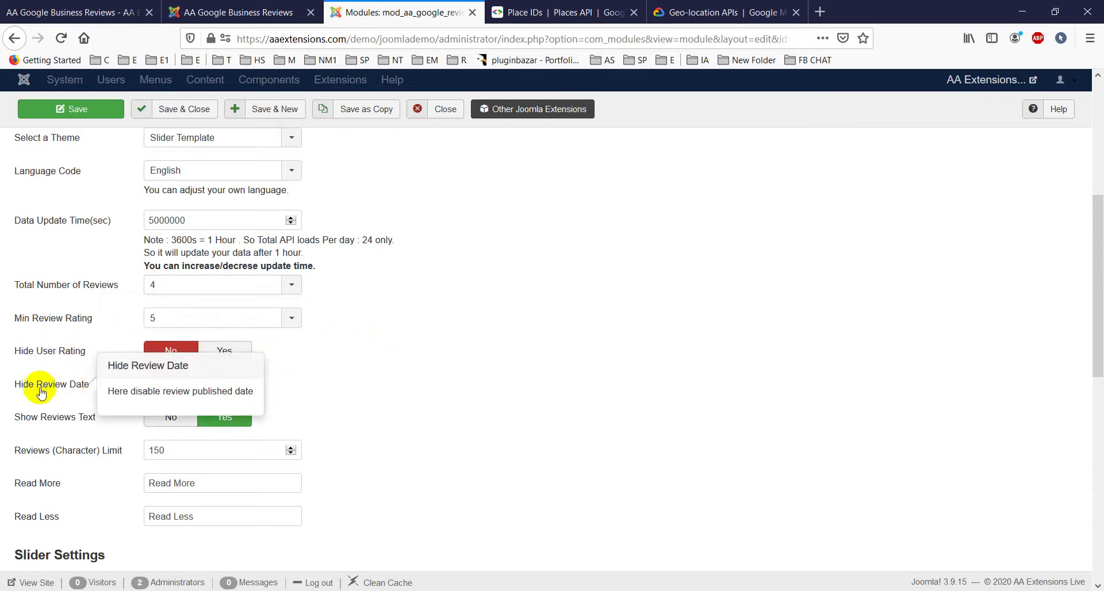
pyautogui.scroll(-2, 74, 428)
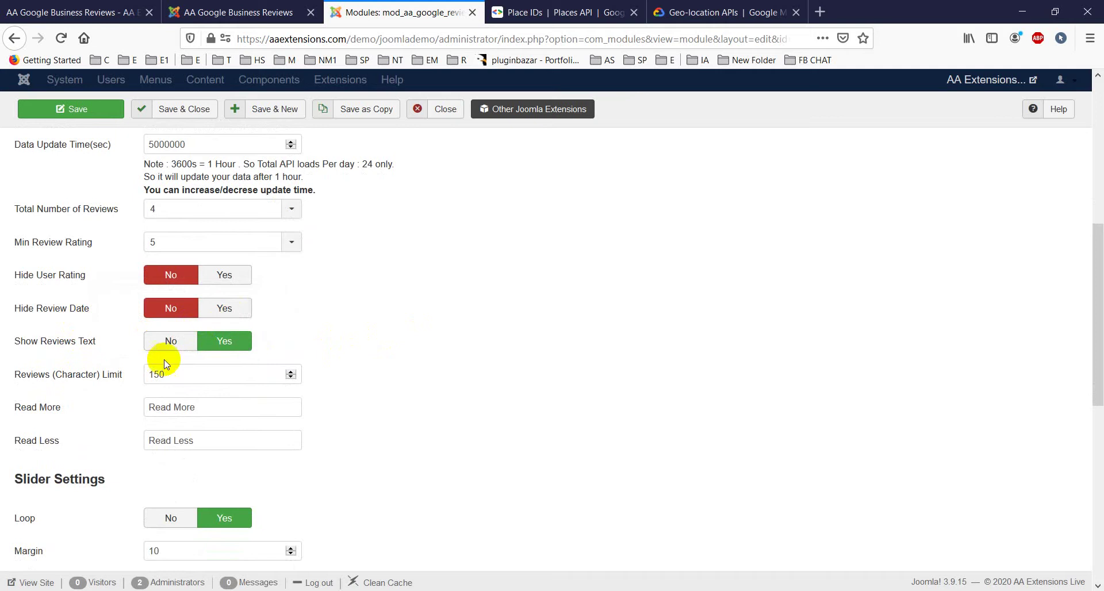
pyautogui.click(224, 345)
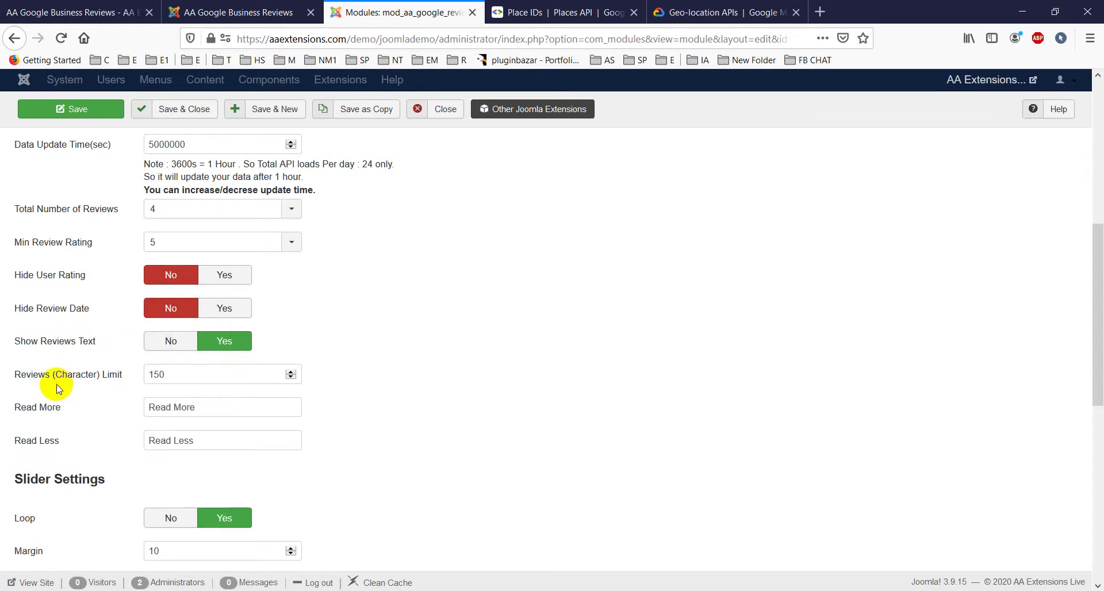
pyautogui.moveTo(181, 380); pyautogui.dragTo(148, 374)
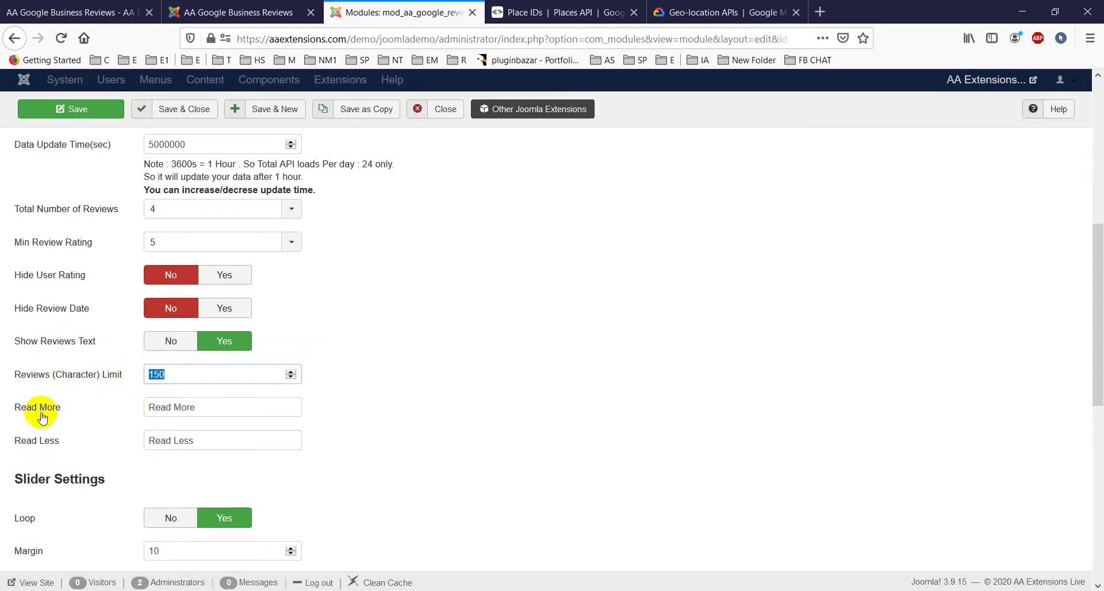
pyautogui.scroll(4, 178, 451)
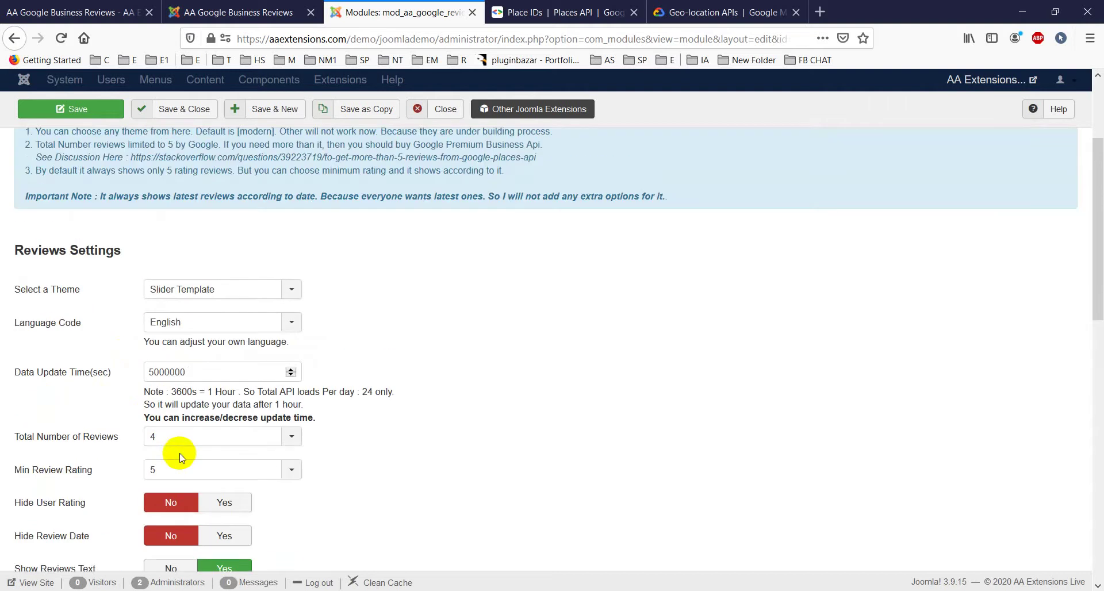
pyautogui.scroll(-6, 203, 313)
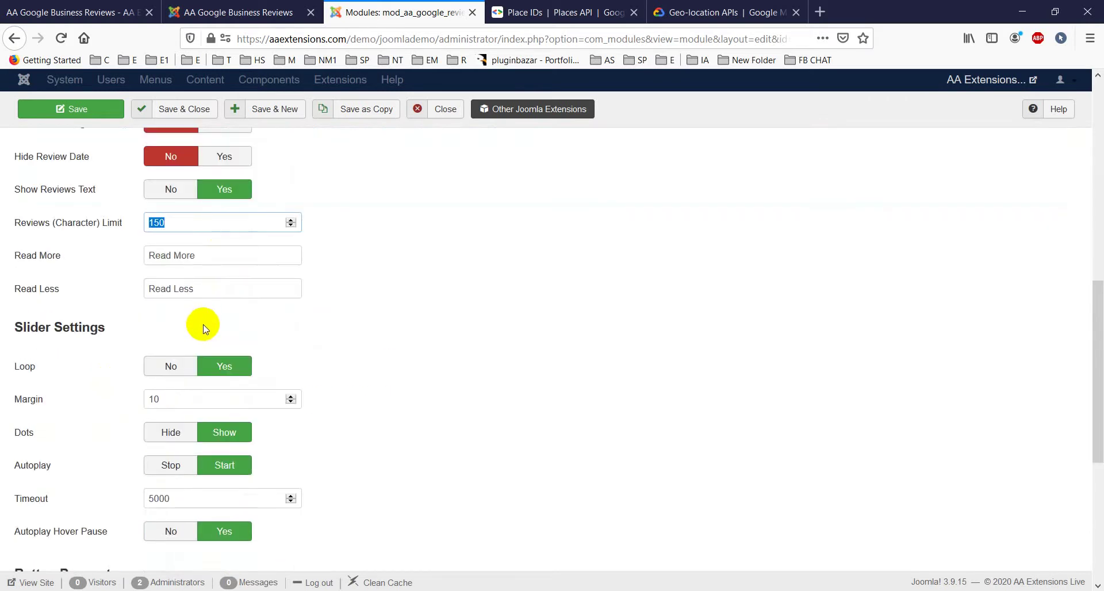
pyautogui.moveTo(205, 254); pyautogui.dragTo(141, 255)
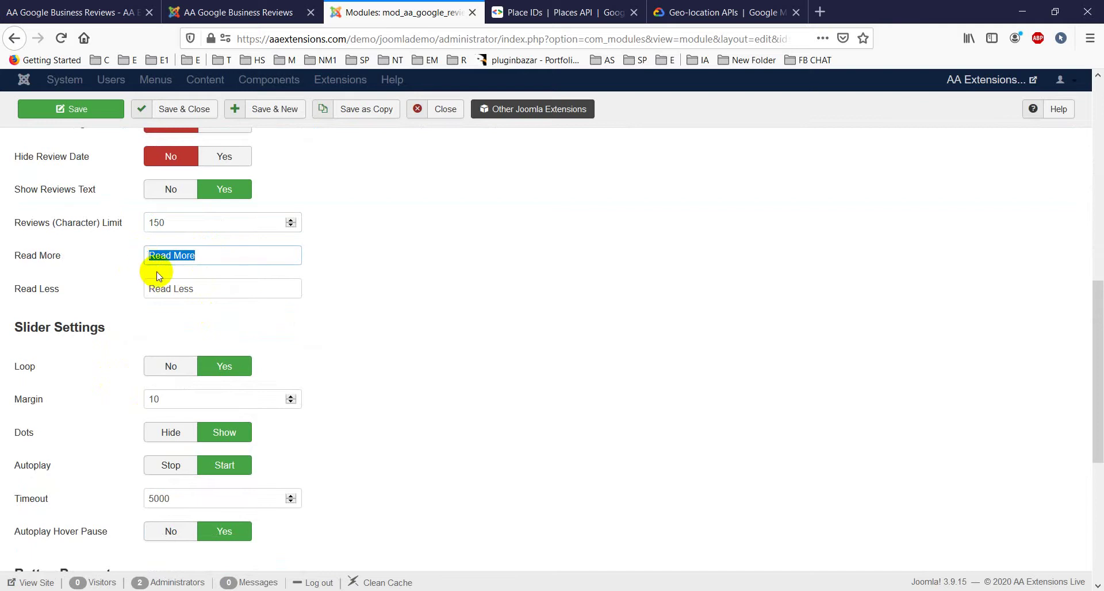
pyautogui.moveTo(271, 288); pyautogui.dragTo(147, 297)
pyautogui.scroll(3, 142, 306)
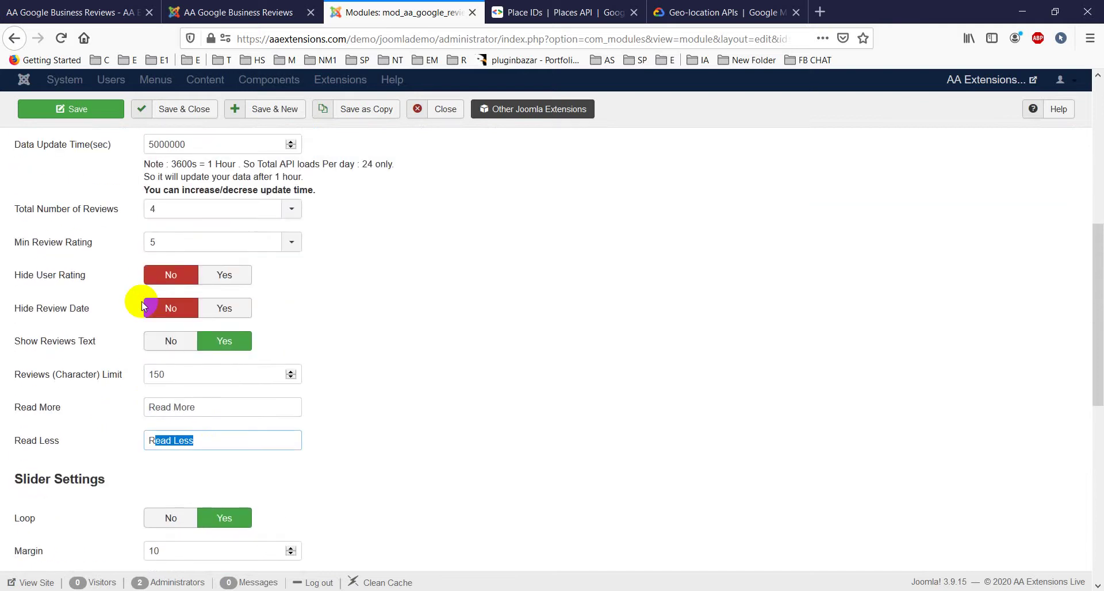
pyautogui.click(190, 12)
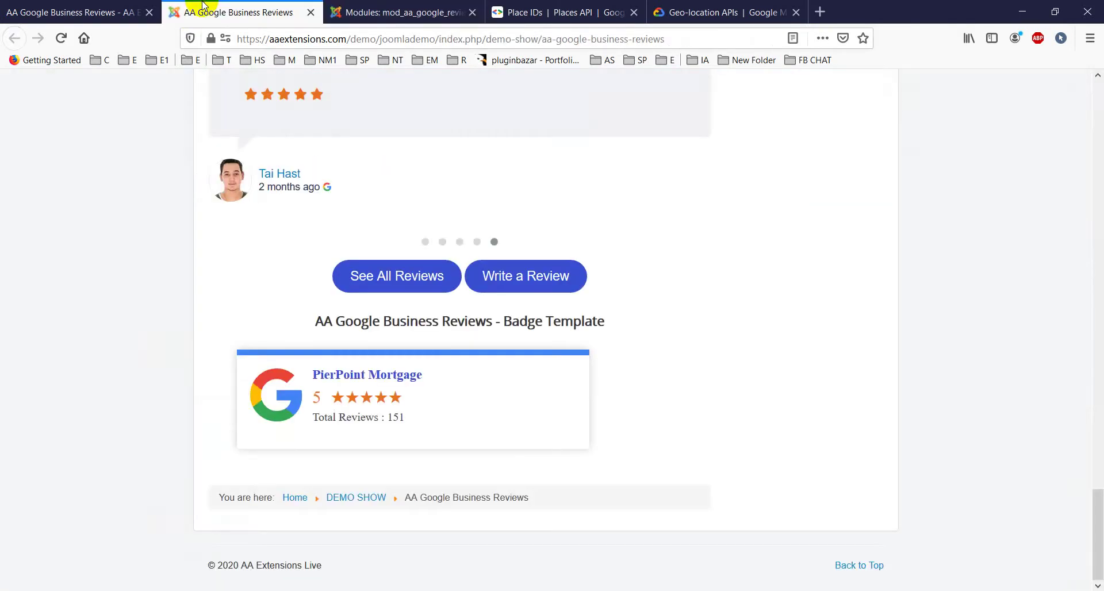
pyautogui.click(373, 4)
pyautogui.scroll(-3, 99, 345)
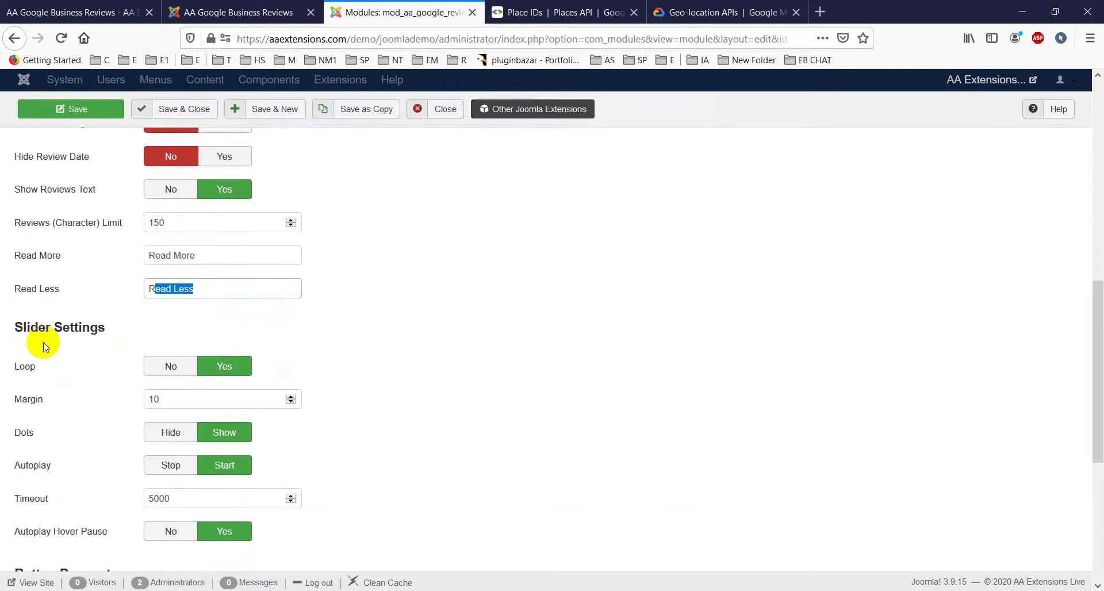
pyautogui.moveTo(110, 327); pyautogui.dragTo(30, 327)
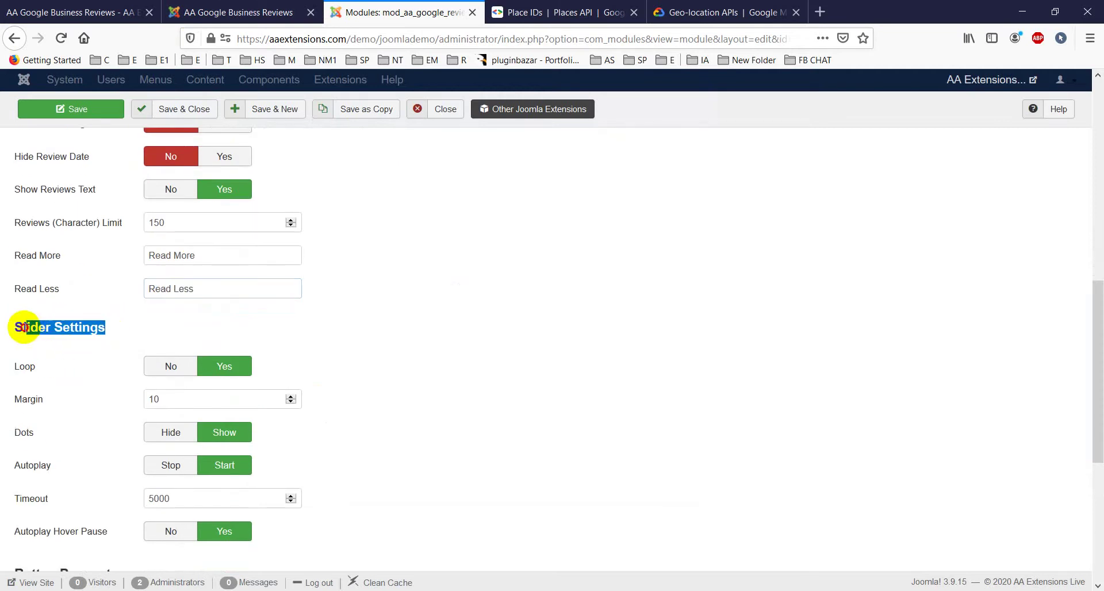
pyautogui.scroll(5, 51, 329)
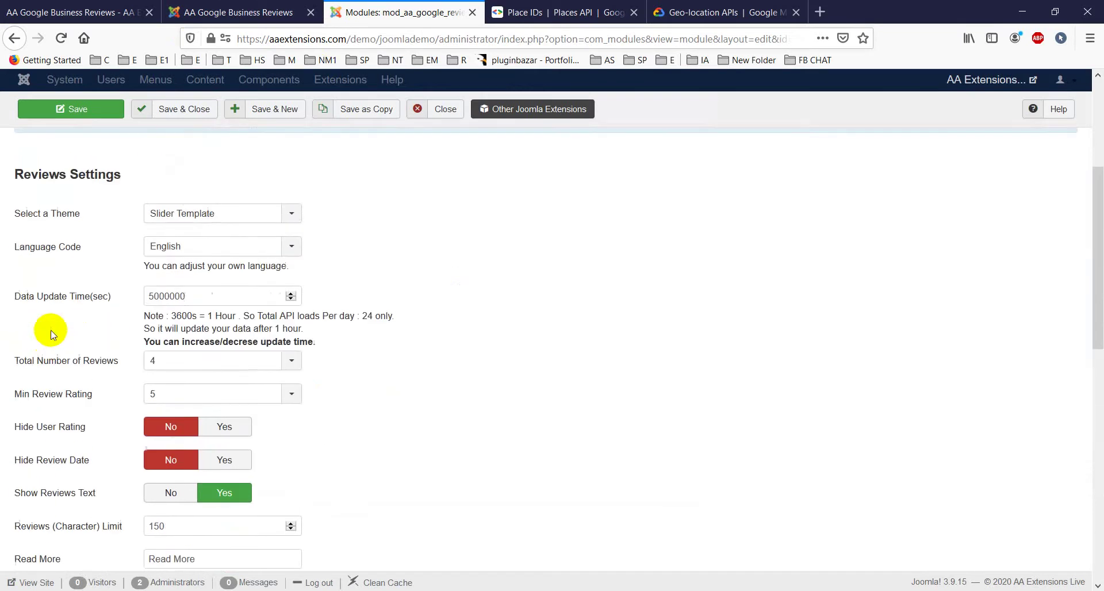
pyautogui.click(229, 226)
pyautogui.click(214, 261)
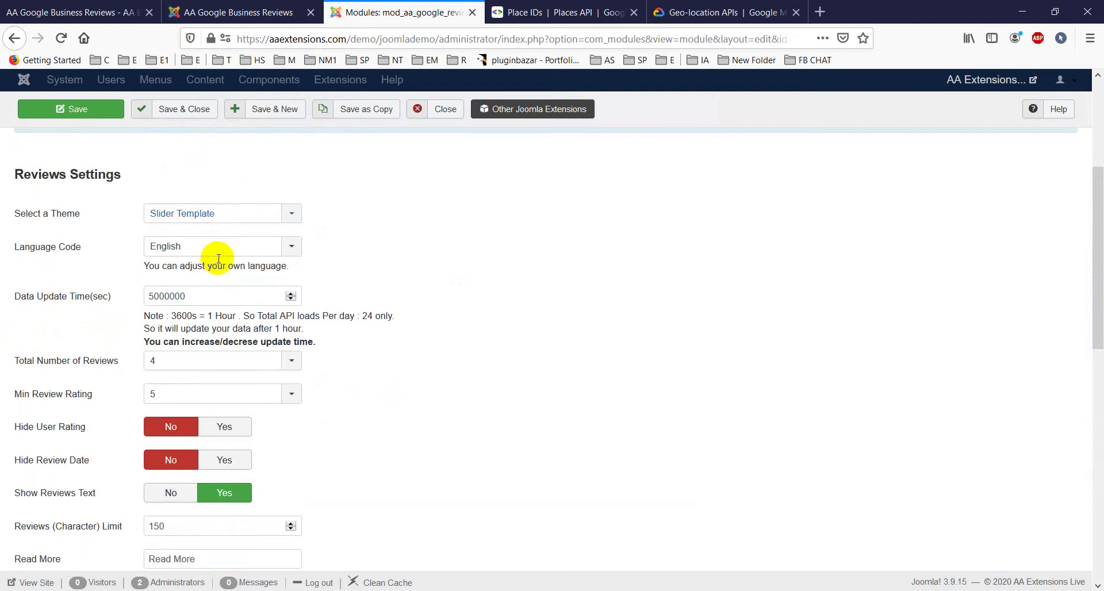
pyautogui.scroll(-5, 214, 262)
pyautogui.moveTo(42, 326); pyautogui.dragTo(20, 323)
pyautogui.moveTo(35, 366); pyautogui.dragTo(12, 362)
pyautogui.click(89, 366)
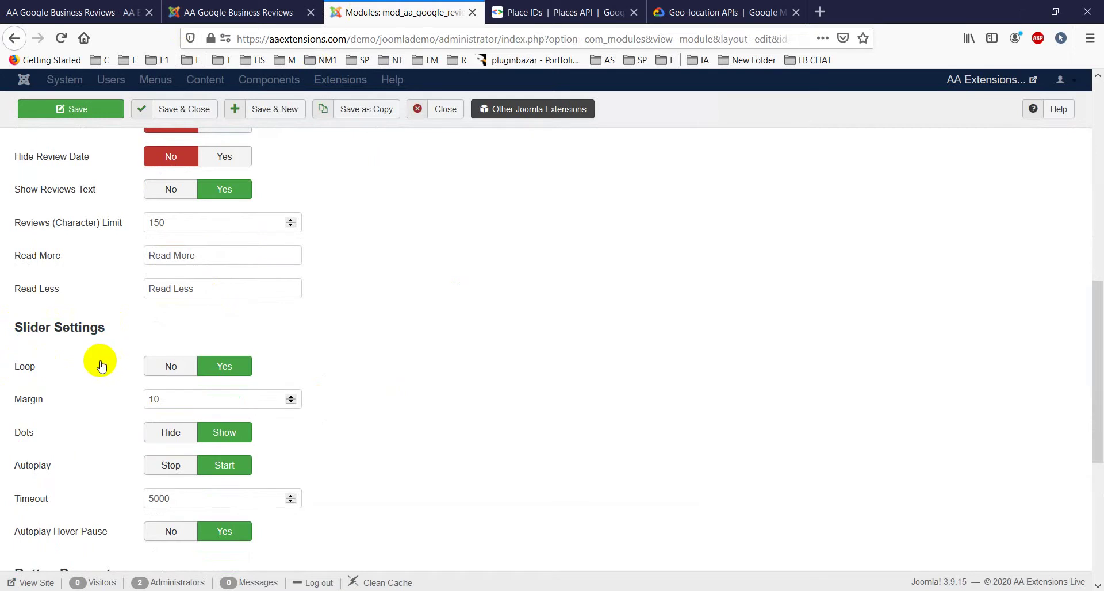
pyautogui.click(219, 12)
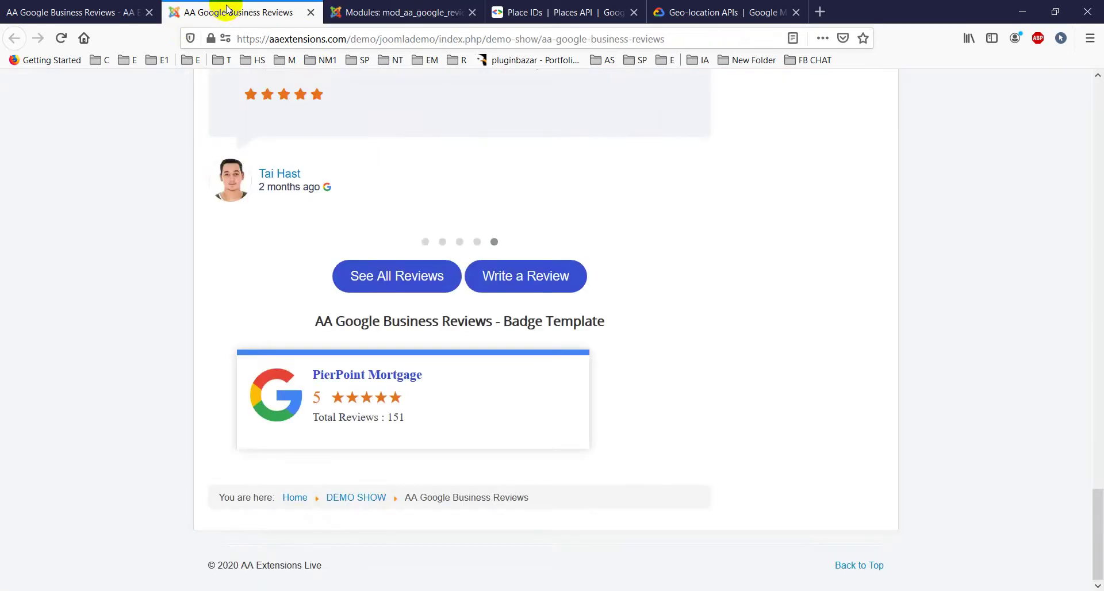
pyautogui.scroll(5, 253, 259)
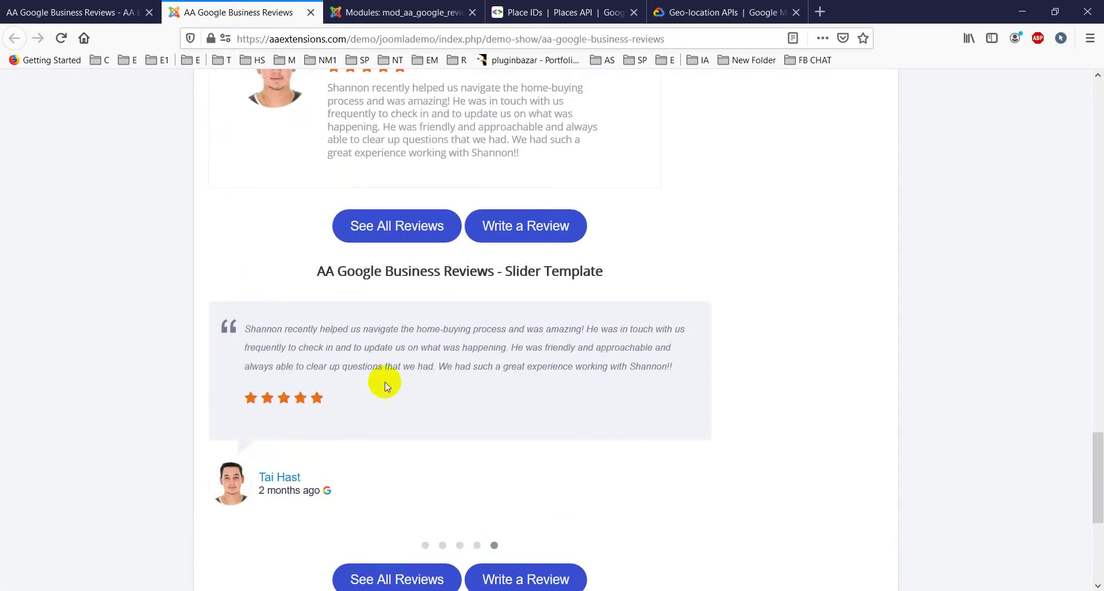
pyautogui.click(391, 12)
pyautogui.scroll(-1, 161, 374)
pyautogui.click(234, 301)
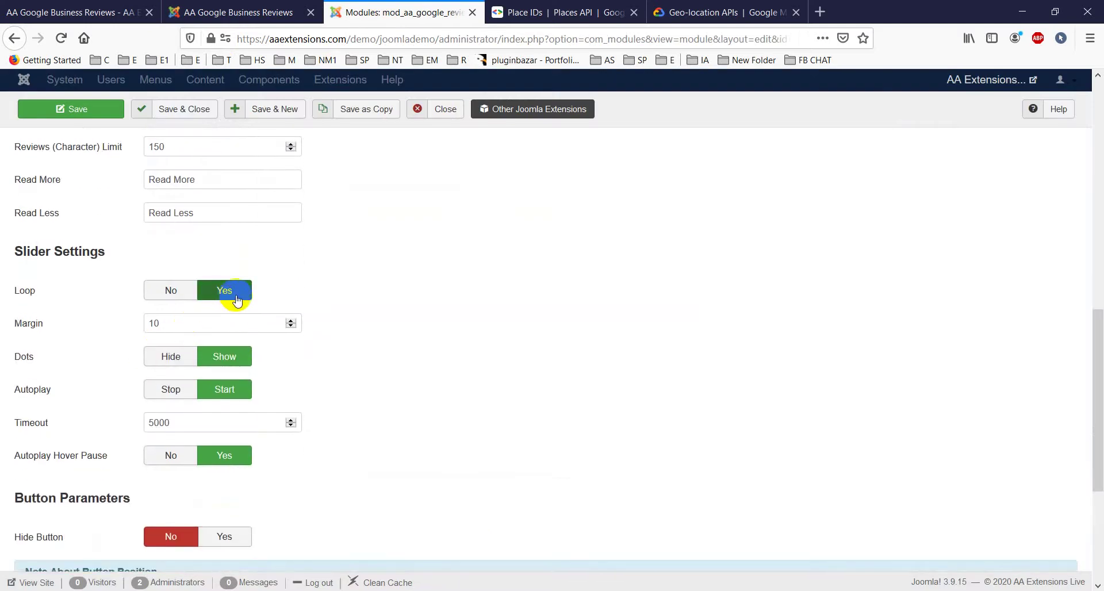
pyautogui.doubleClick(153, 324)
pyautogui.click(205, 361)
pyautogui.click(239, 12)
pyautogui.scroll(-2, 173, 239)
pyautogui.hotkey('ctrl', 'Tab')
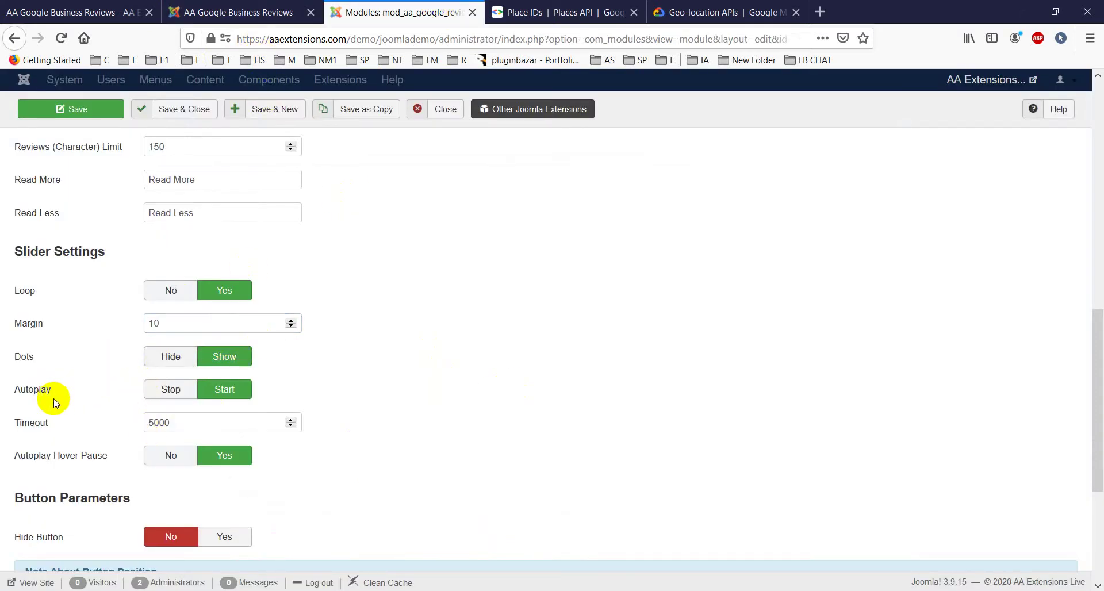
pyautogui.click(267, 14)
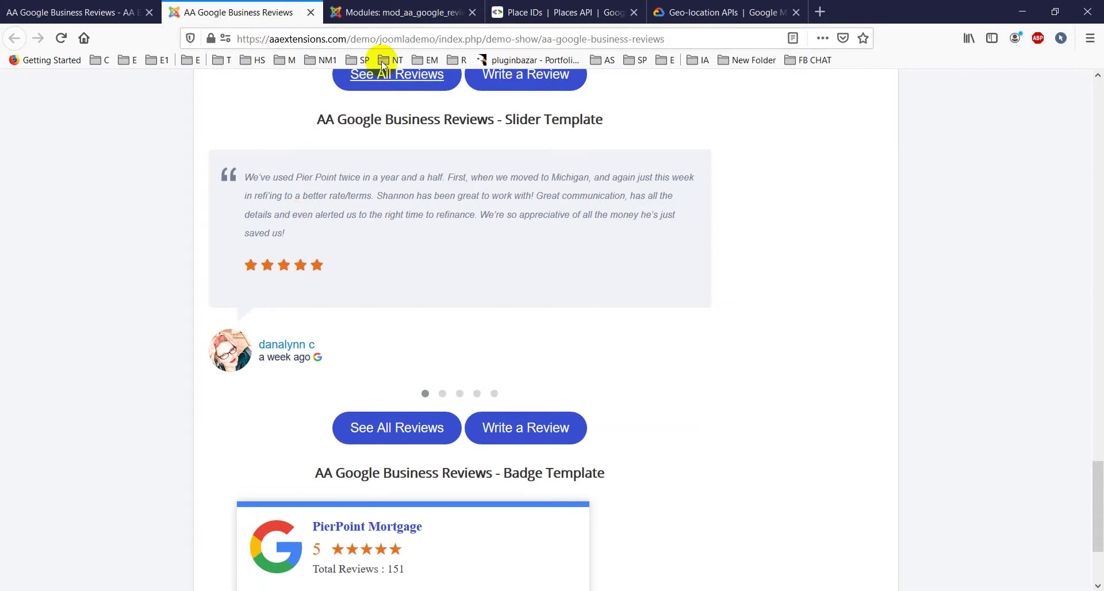
pyautogui.click(405, 7)
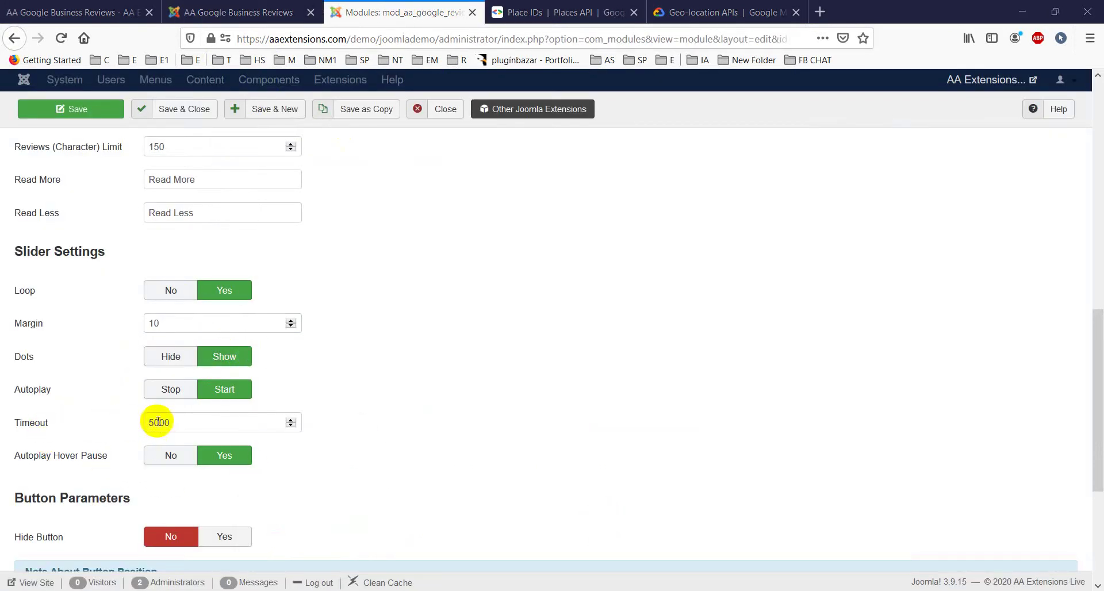
pyautogui.moveTo(192, 421); pyautogui.dragTo(134, 424)
pyautogui.click(244, 7)
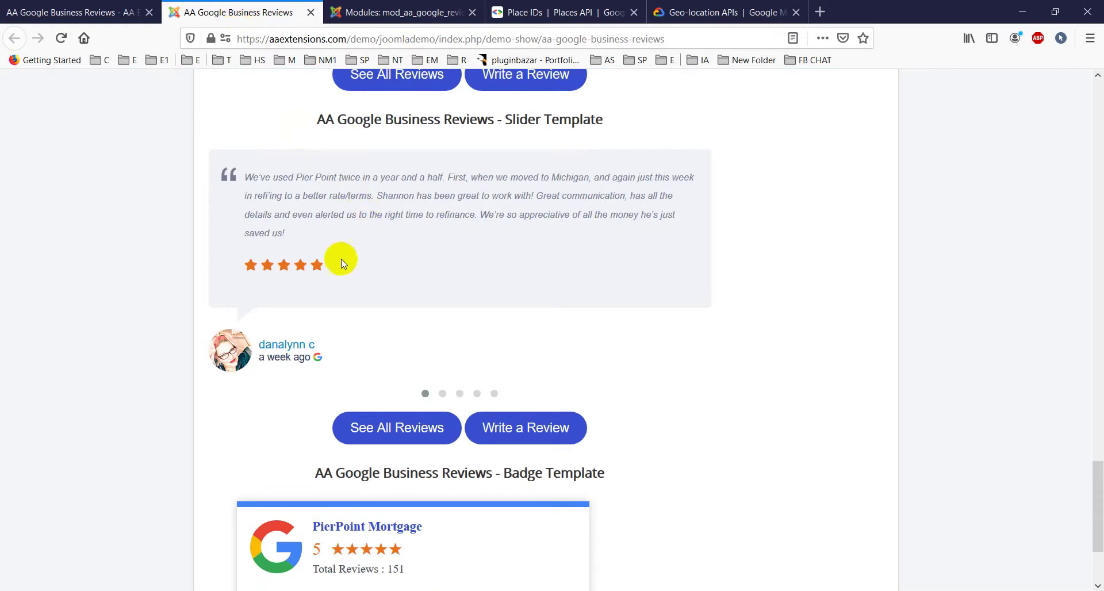
pyautogui.click(384, 8)
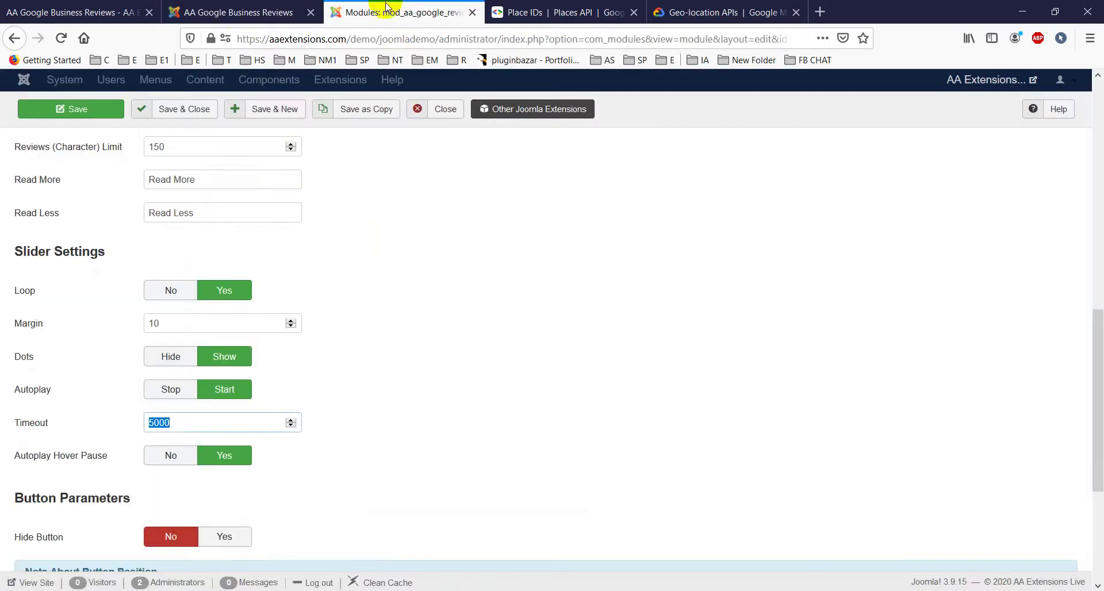
pyautogui.scroll(-2, 543, 406)
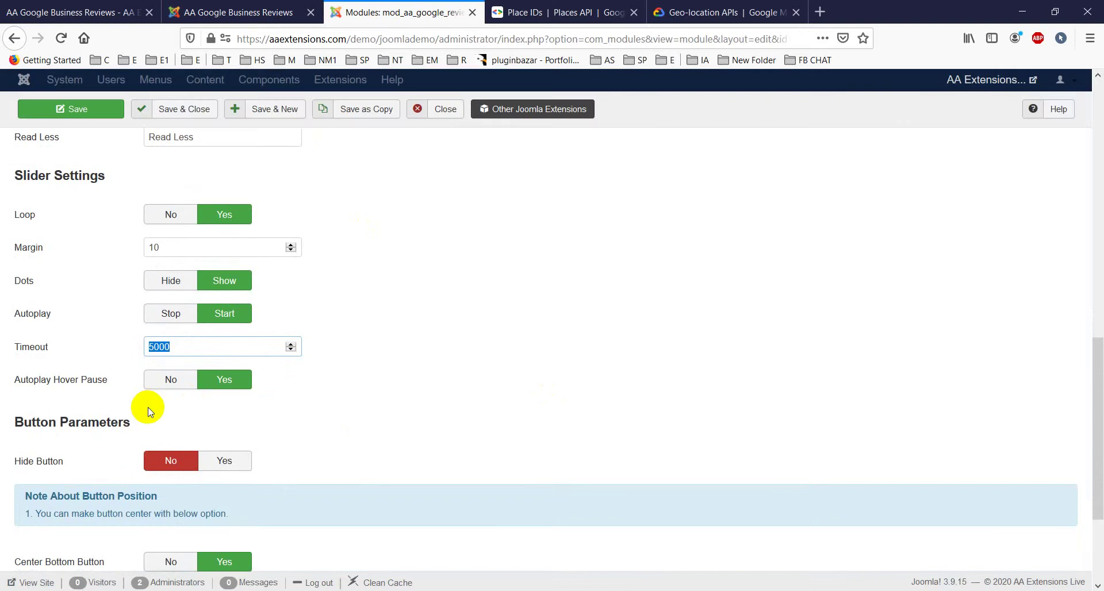
pyautogui.click(247, 12)
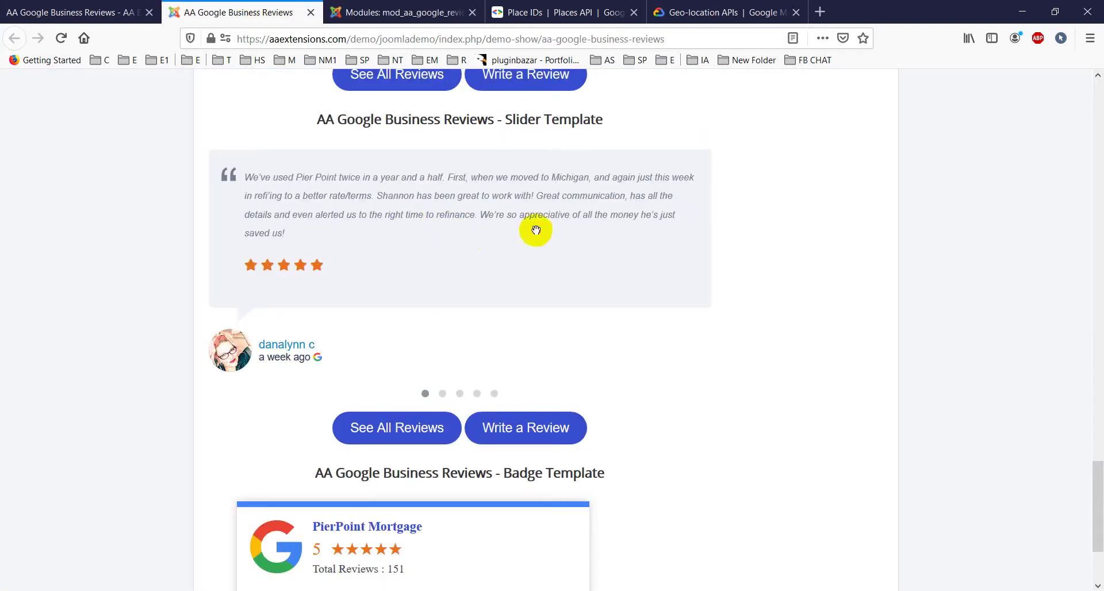
pyautogui.moveTo(334, 216); pyautogui.dragTo(646, 222)
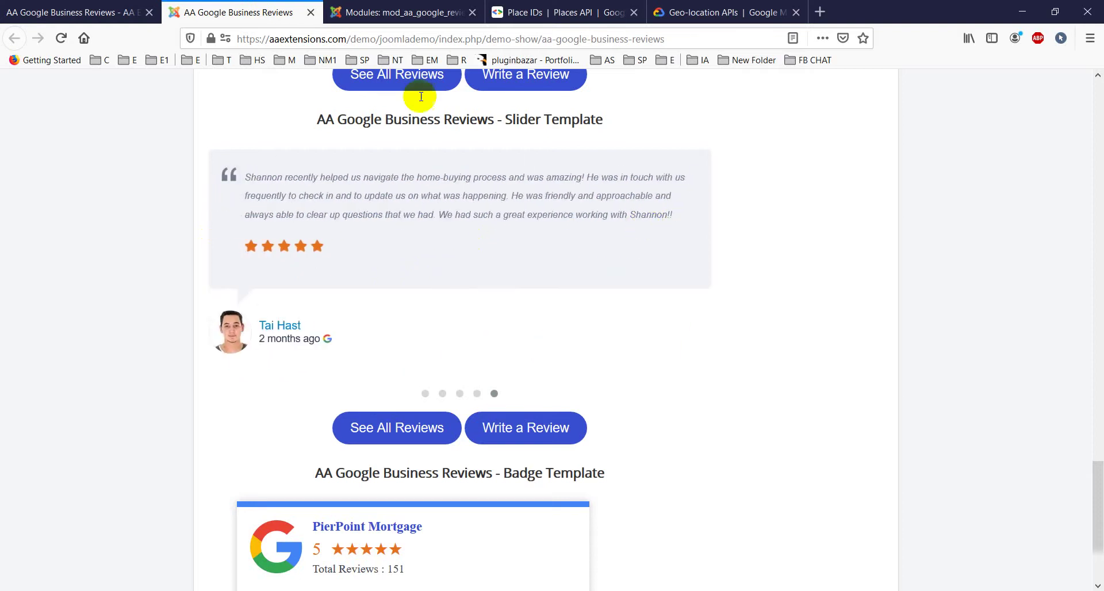
pyautogui.click(397, 12)
pyautogui.scroll(-2, 534, 297)
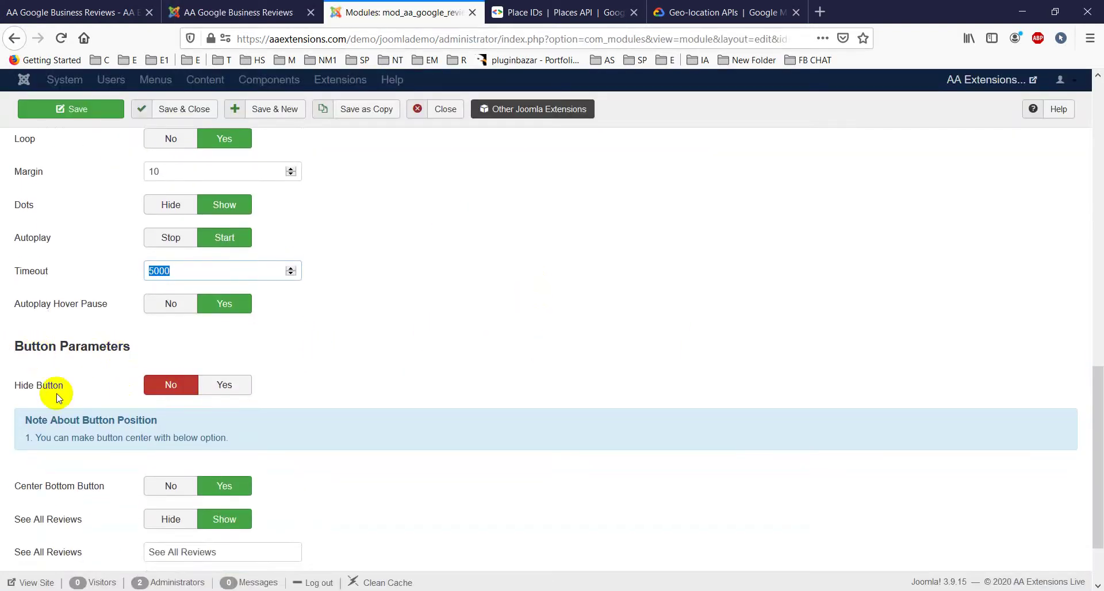
pyautogui.click(236, 13)
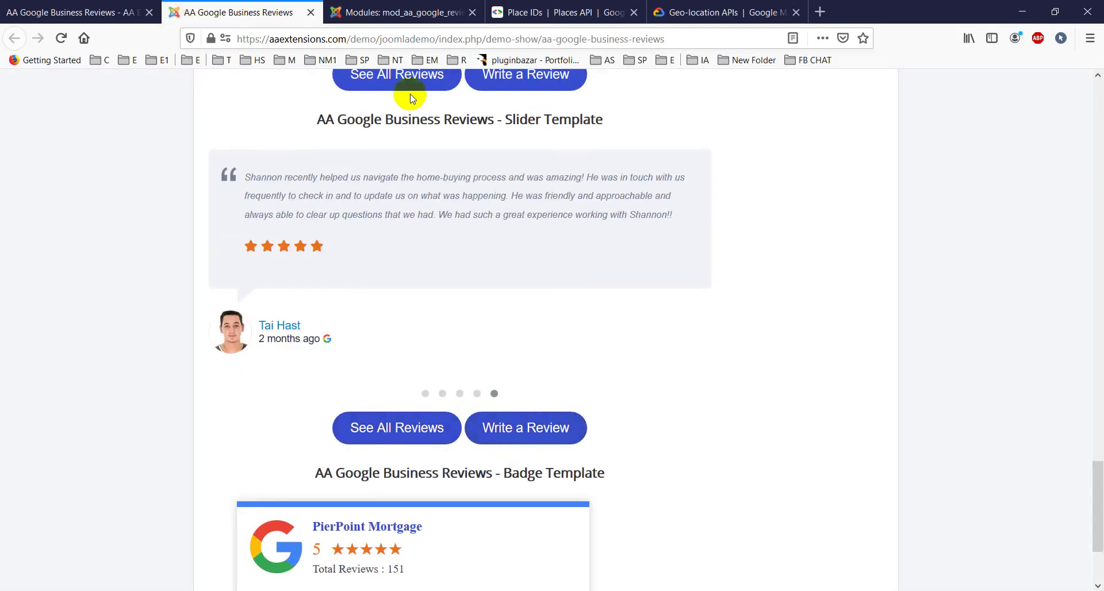
pyautogui.click(395, 12)
pyautogui.scroll(-3, 510, 315)
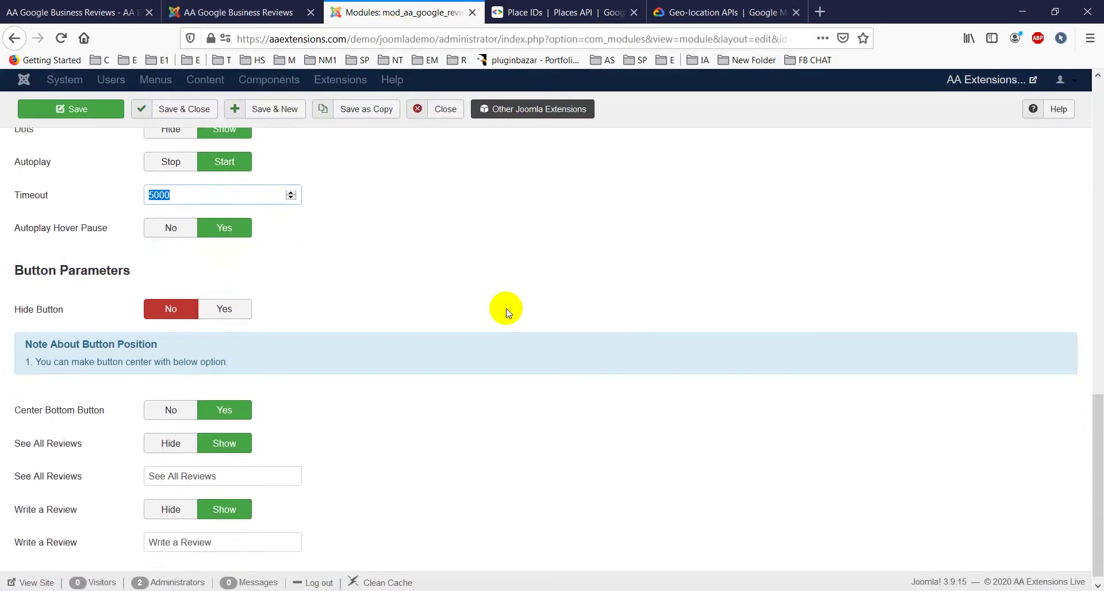
pyautogui.click(248, 12)
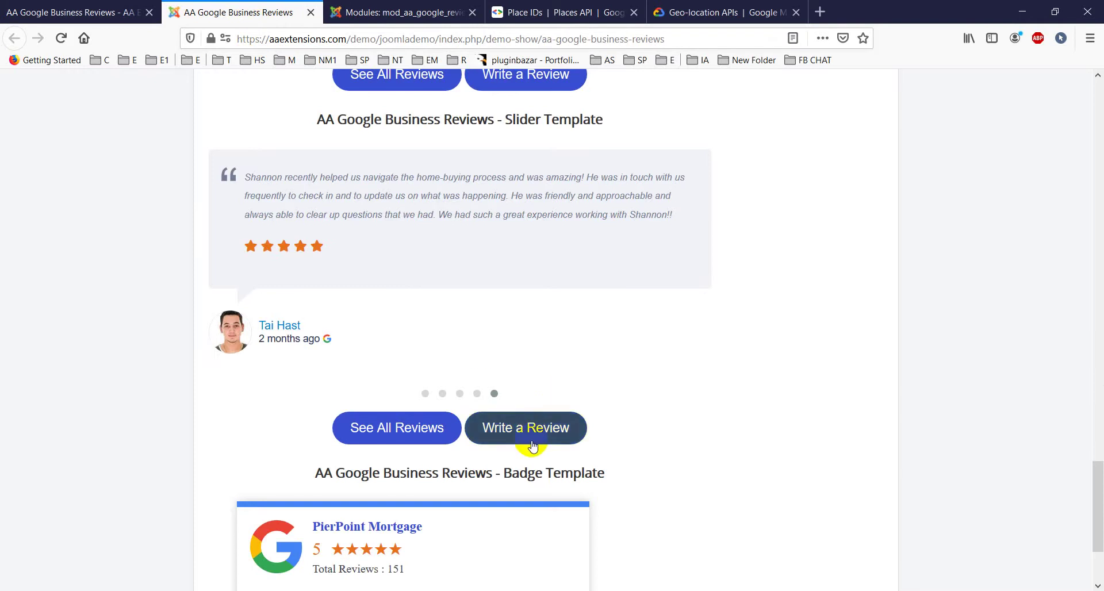
pyautogui.click(362, 11)
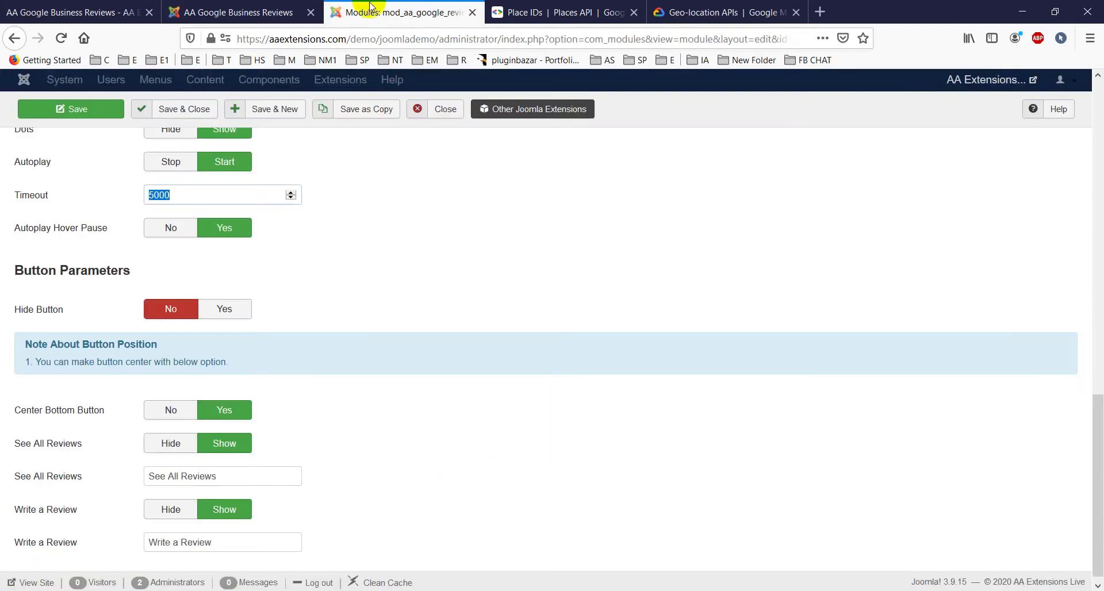
pyautogui.click(249, 12)
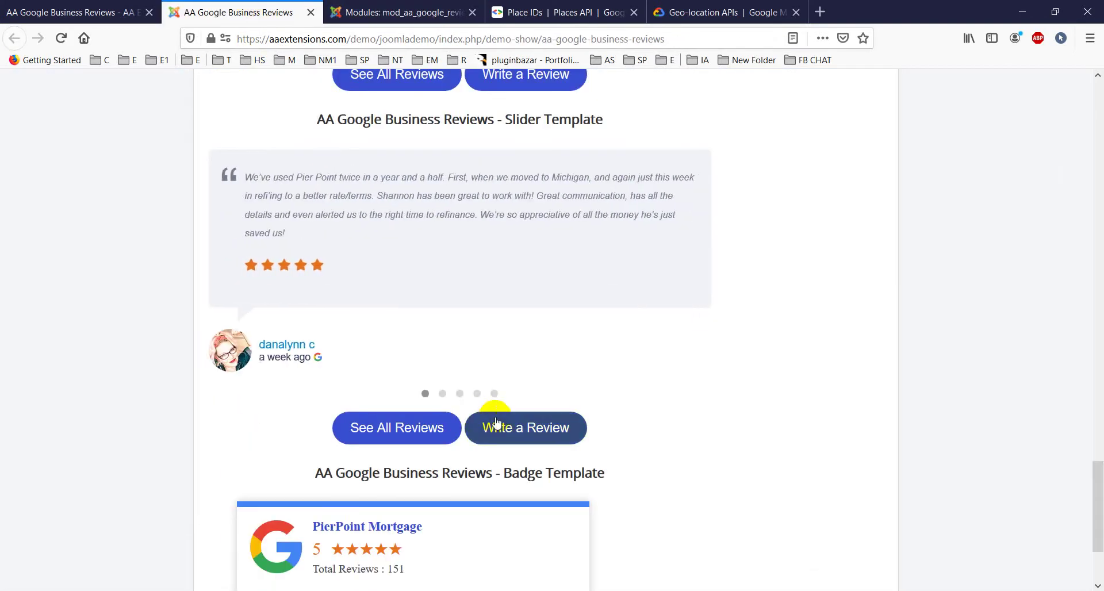
pyautogui.click(402, 14)
pyautogui.scroll(-1, 470, 289)
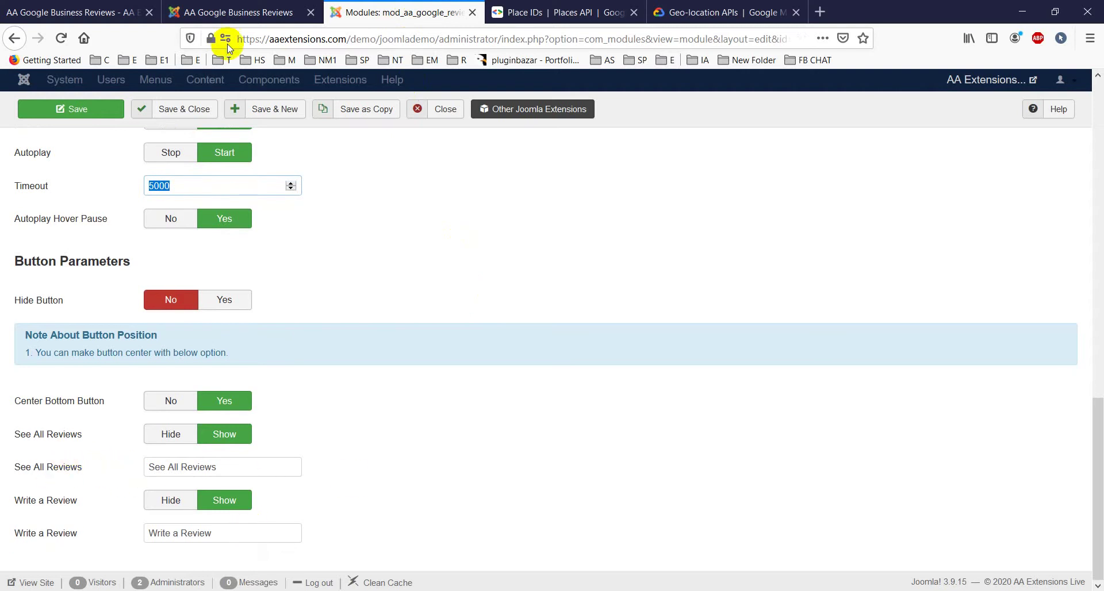
pyautogui.click(207, 13)
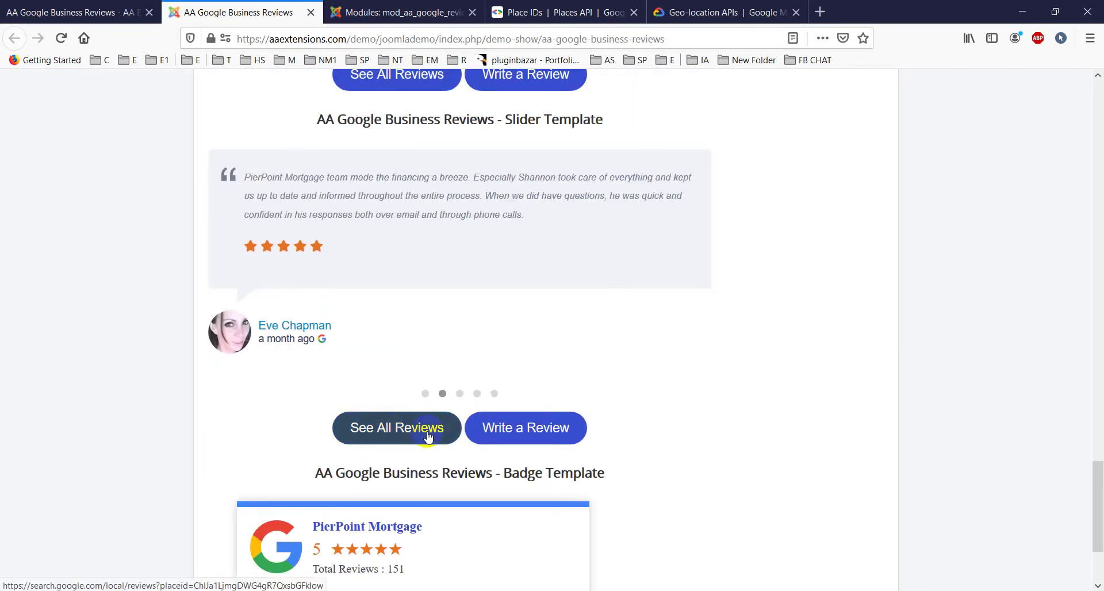
pyautogui.click(412, 22)
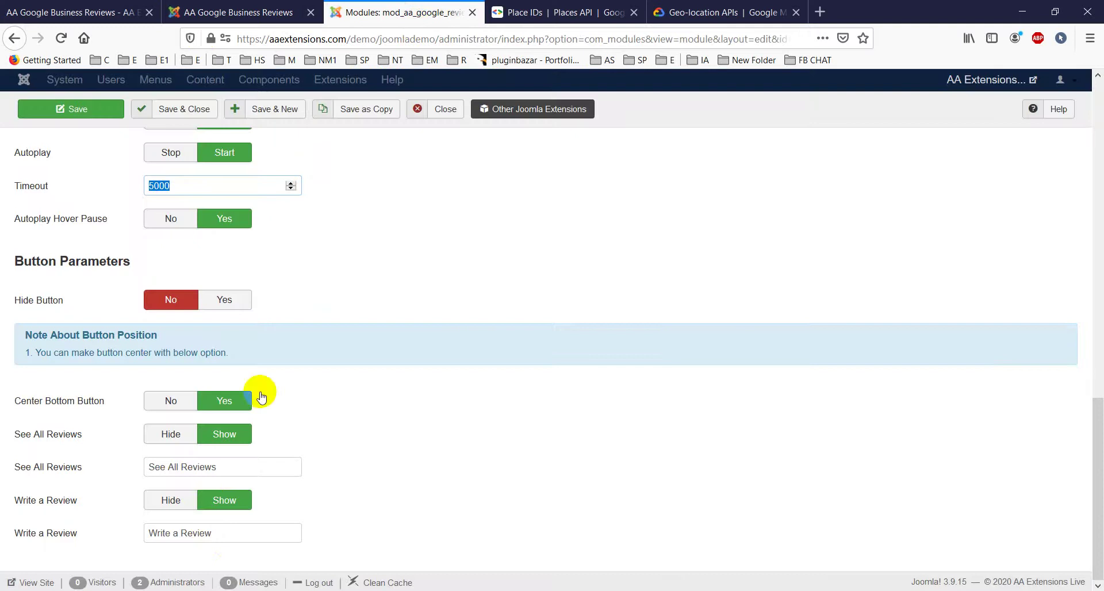
pyautogui.click(236, 13)
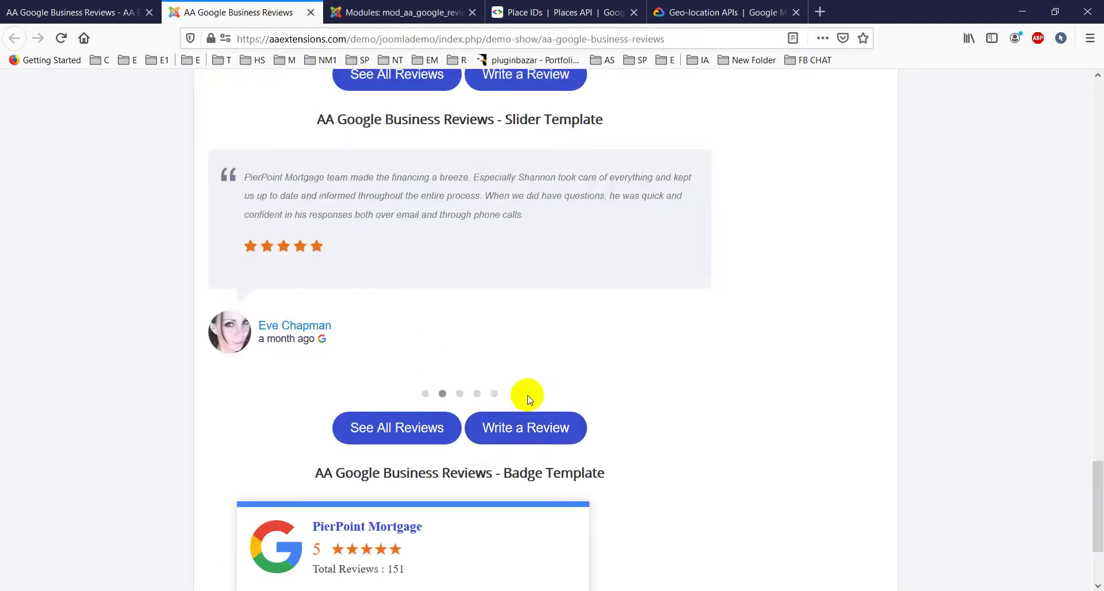
pyautogui.click(403, 13)
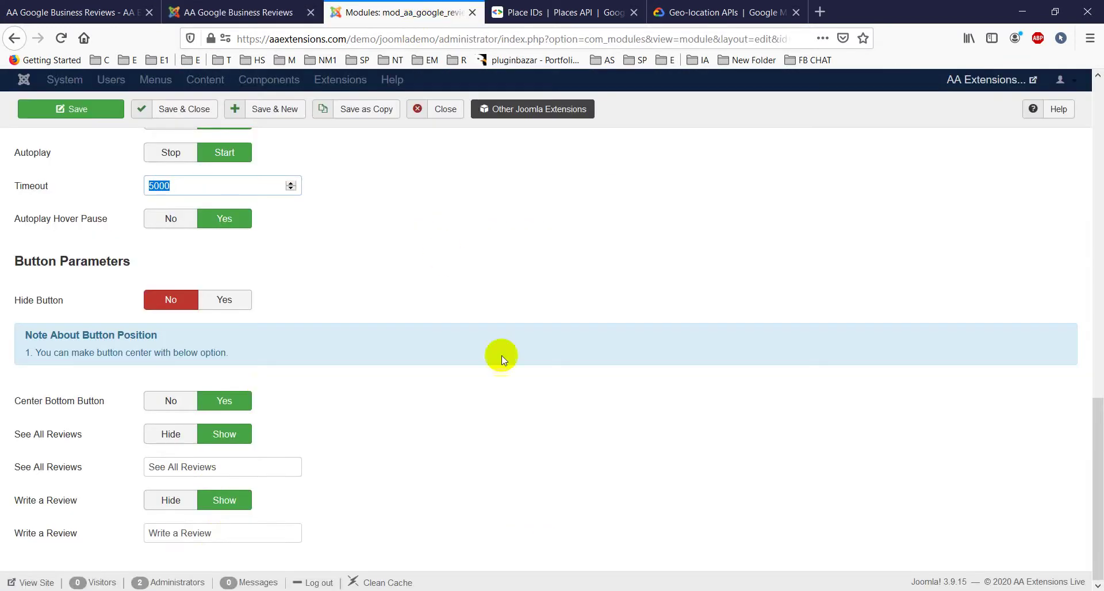
pyautogui.scroll(9, 489, 353)
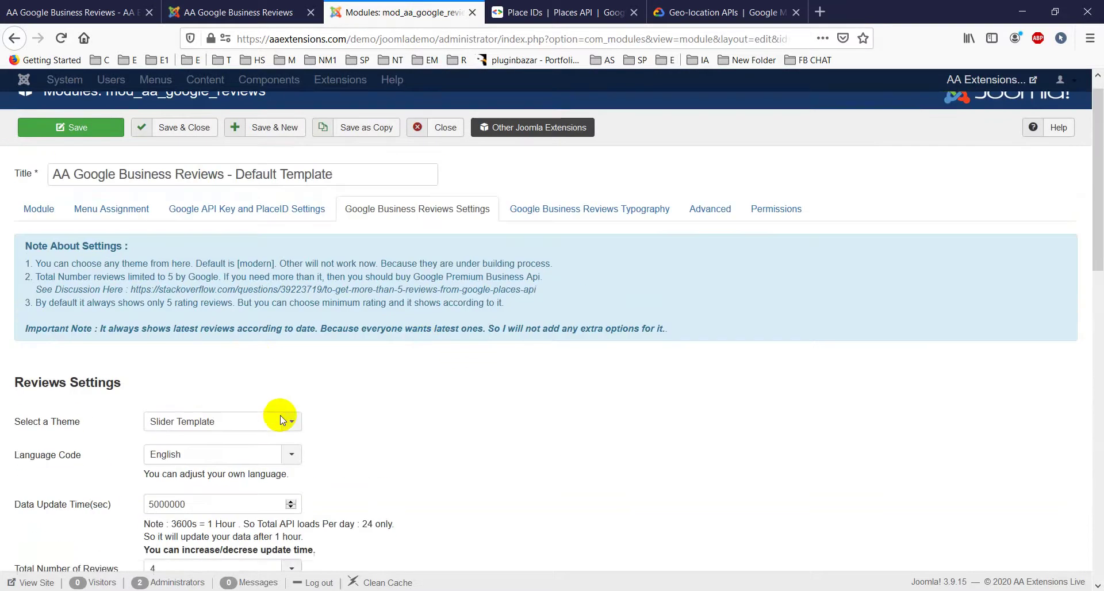
# Try Badge Template, then settle on List Template in the Select a Theme dropdown
pyautogui.scroll(-2, 278, 419)
pyautogui.click(234, 281)
pyautogui.click(225, 353)
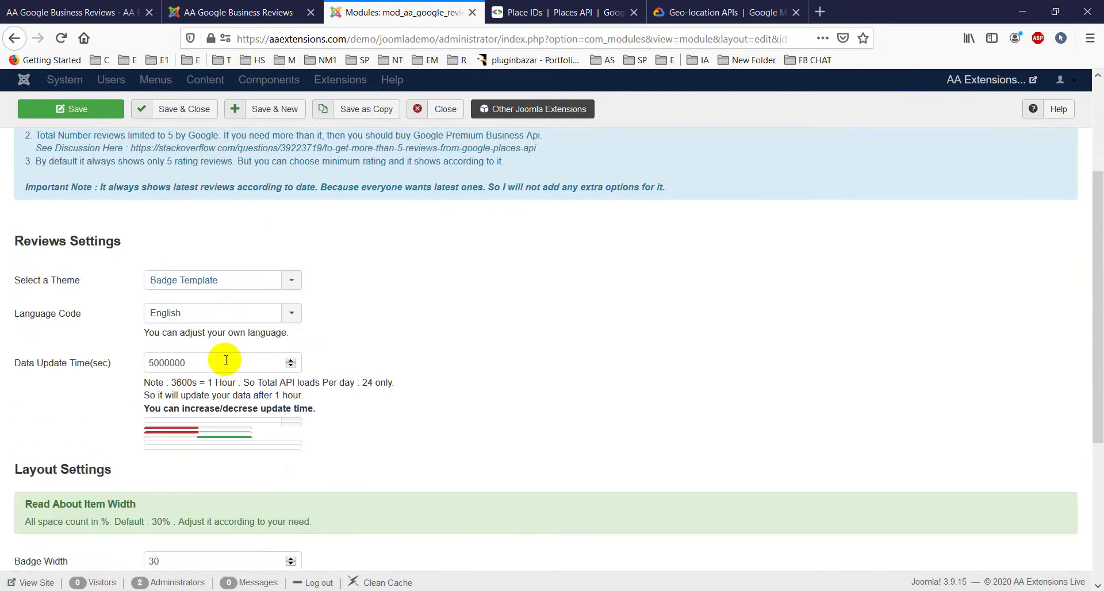
pyautogui.click(253, 280)
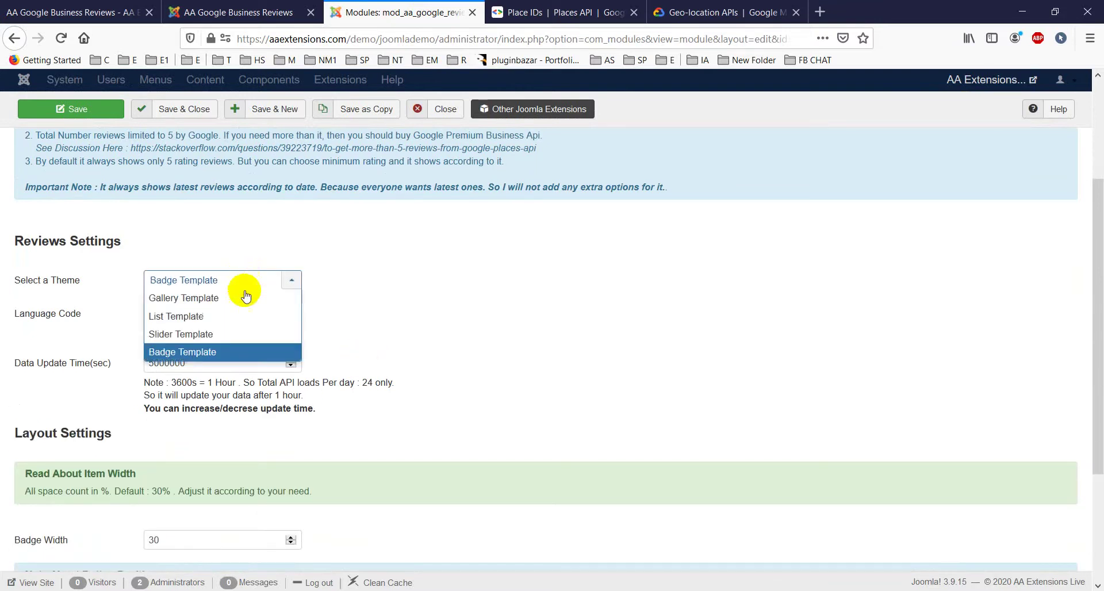
pyautogui.click(217, 318)
pyautogui.scroll(-9, 366, 332)
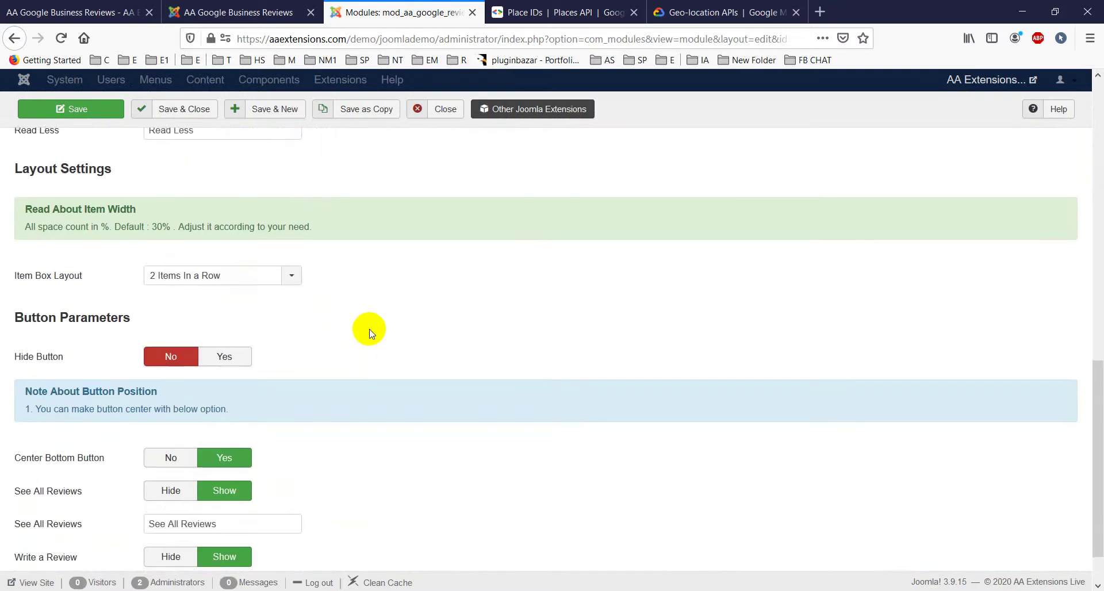
pyautogui.scroll(4, 370, 334)
pyautogui.scroll(8, 370, 333)
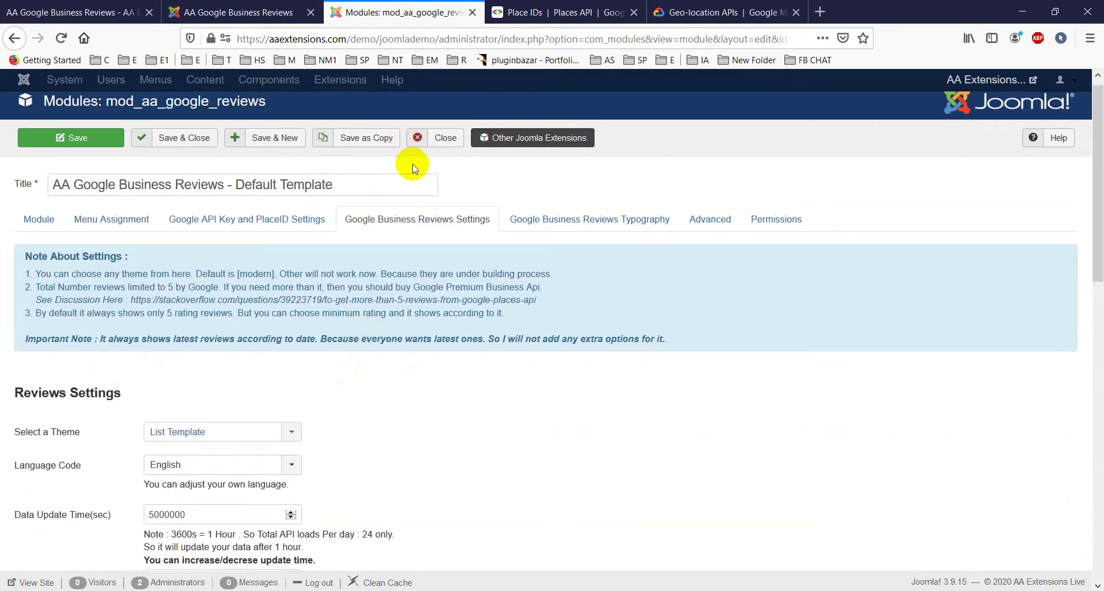
# Open the module's Typography settings and compare them against the demo page
pyautogui.click(615, 227)
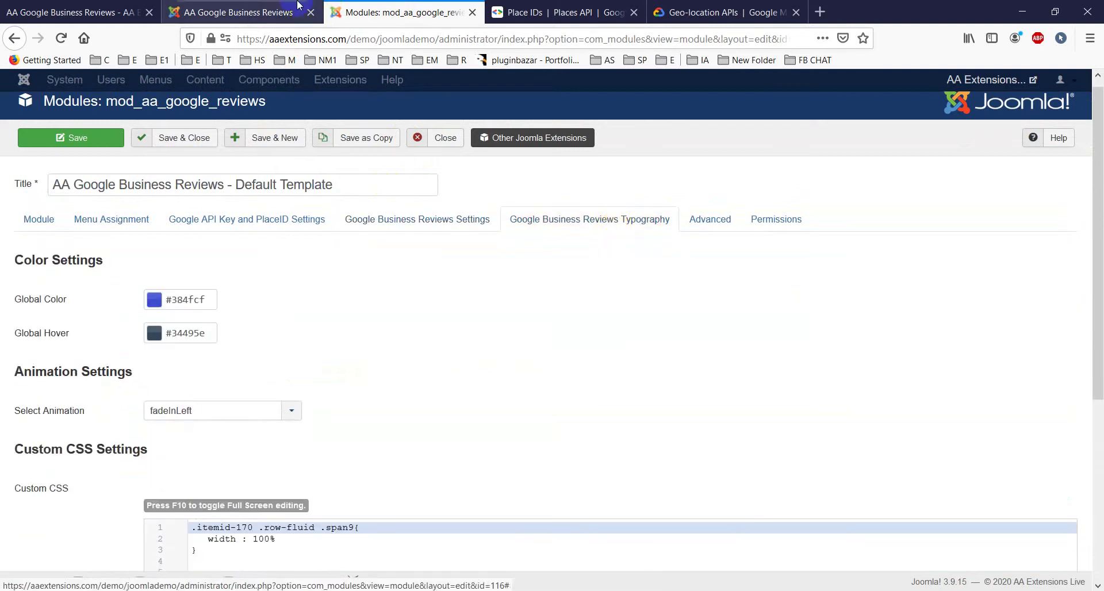
pyautogui.click(245, 11)
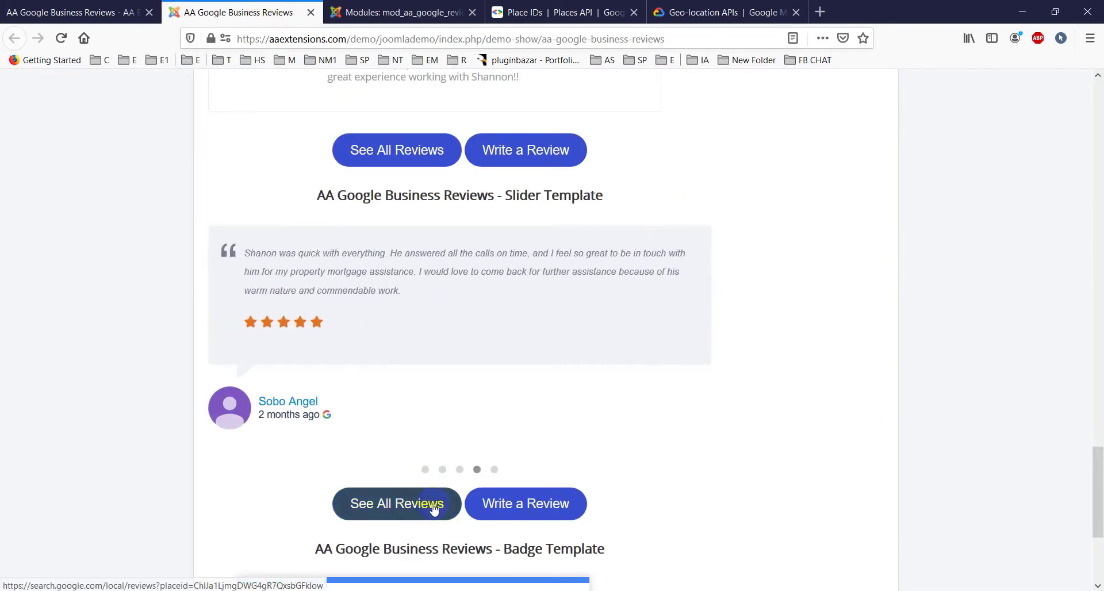
pyautogui.click(364, 12)
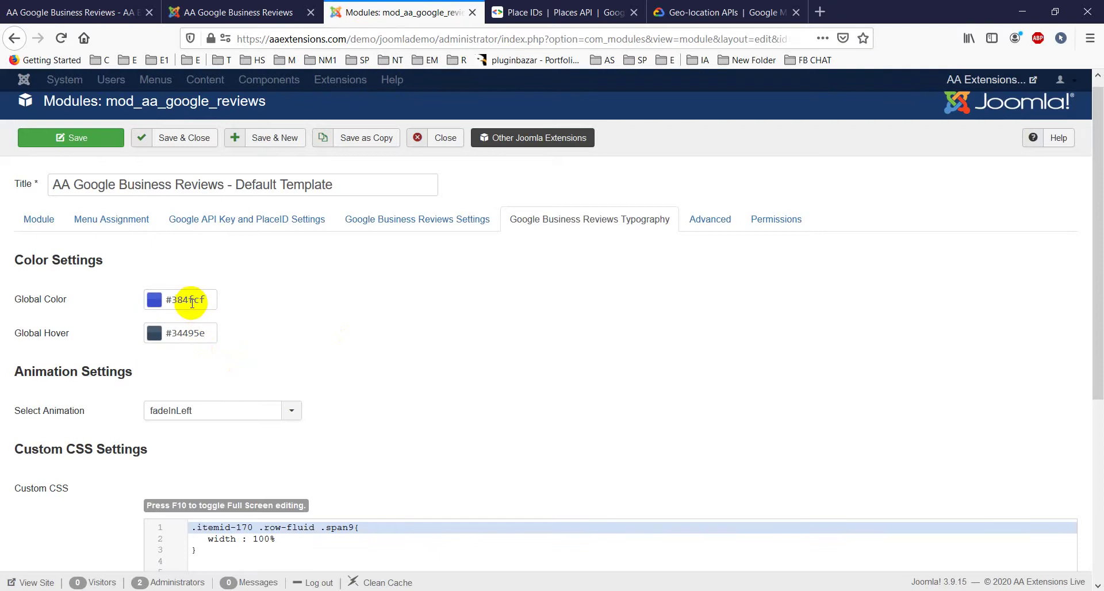
pyautogui.moveTo(45, 337)
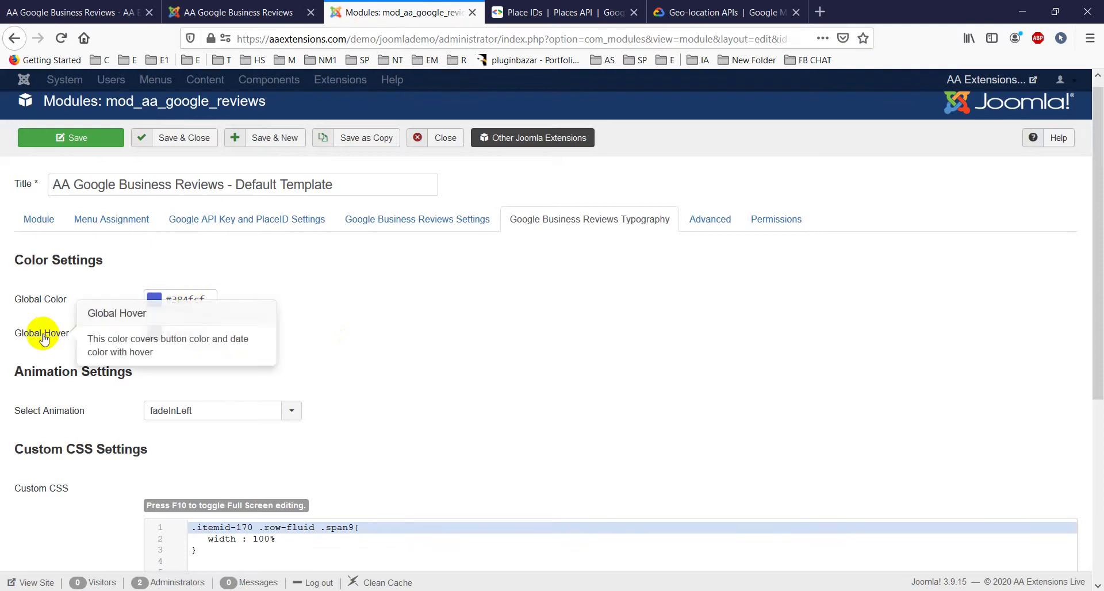
pyautogui.click(255, 8)
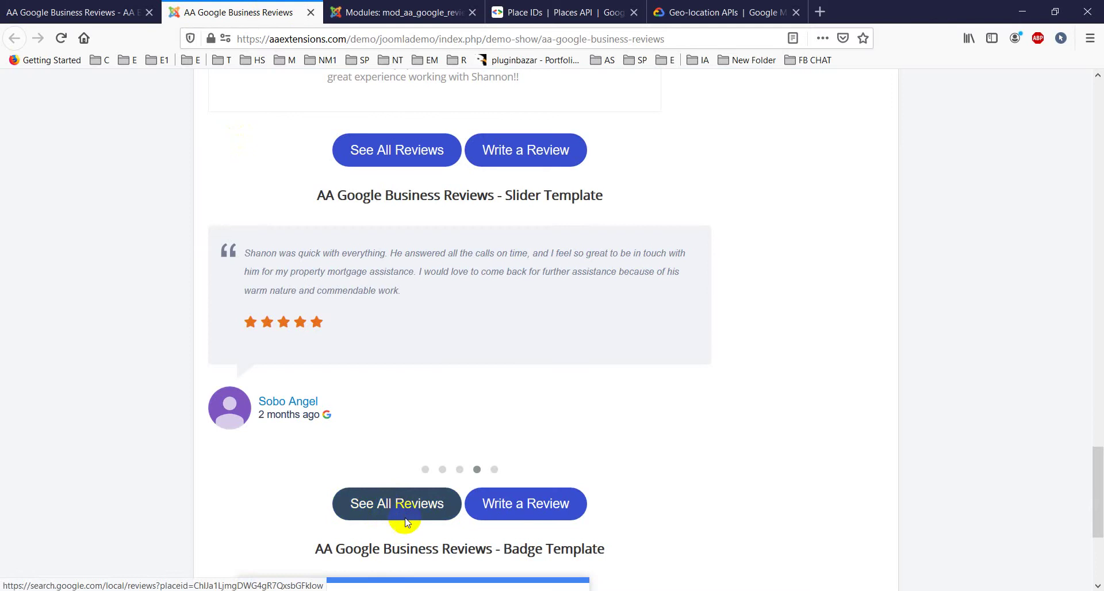
pyautogui.click(345, 12)
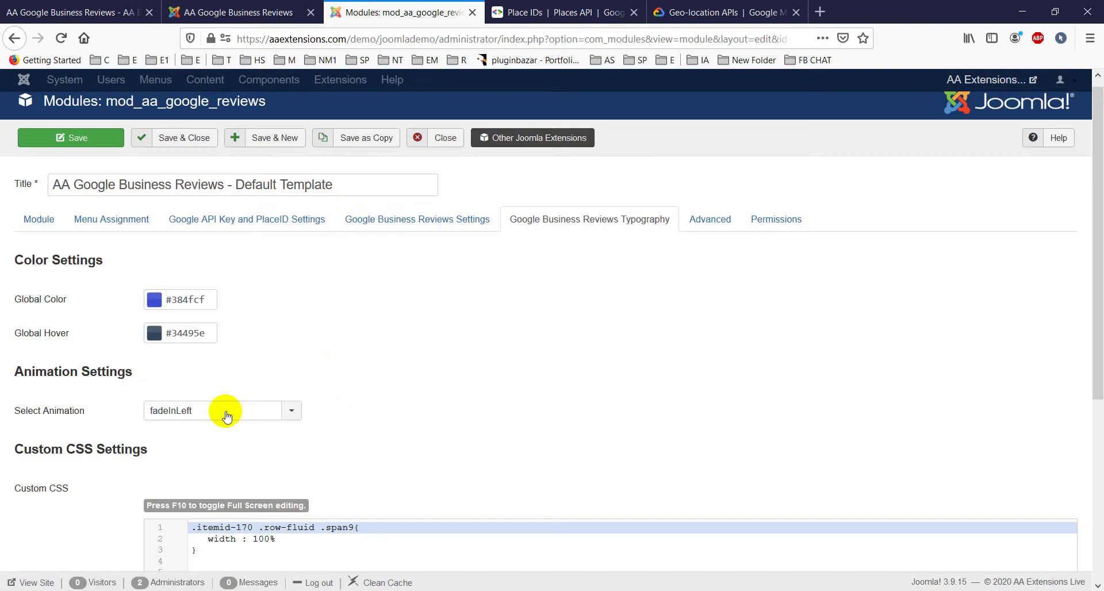
# Keep the fadeInLeft animation and review the custom button CSS alongside the front-end demo
pyautogui.scroll(-5, 308, 380)
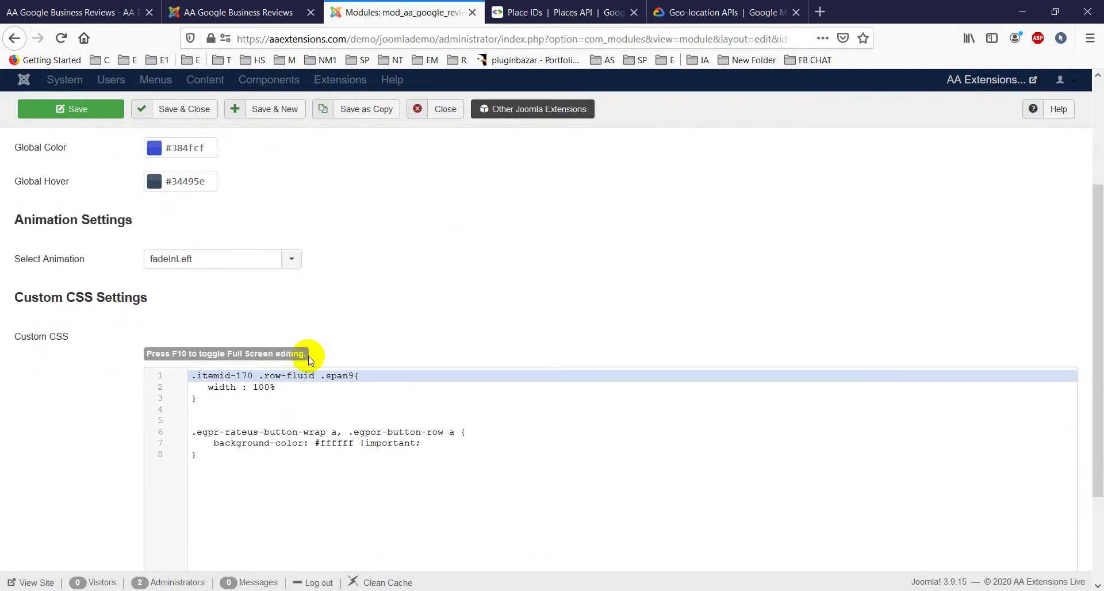
pyautogui.click(235, 260)
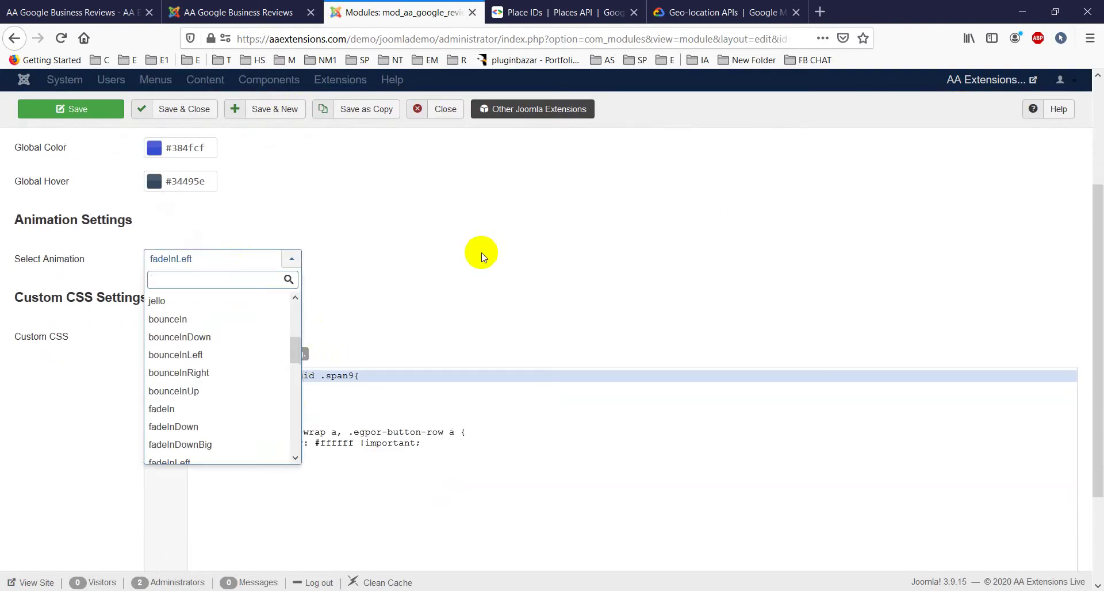
pyautogui.click(482, 256)
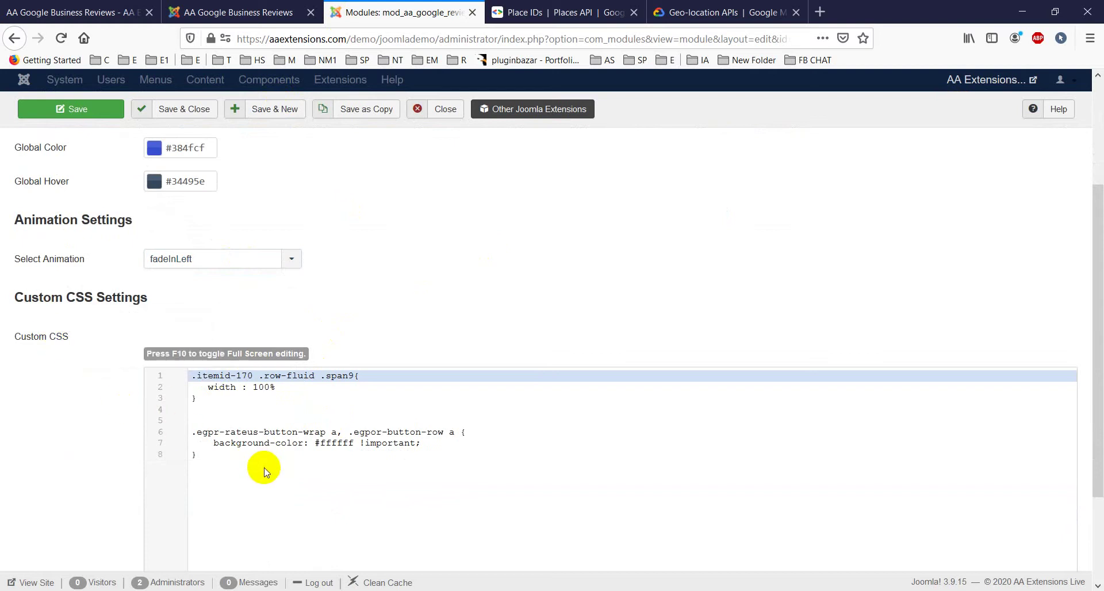
pyautogui.click(235, 6)
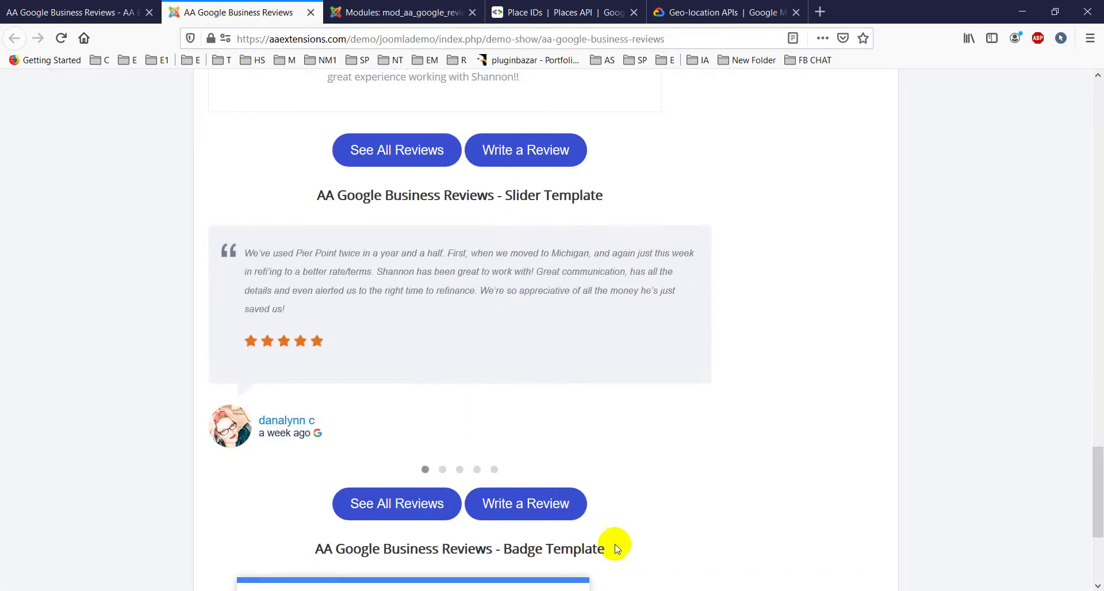
pyautogui.click(352, 6)
pyautogui.click(209, 10)
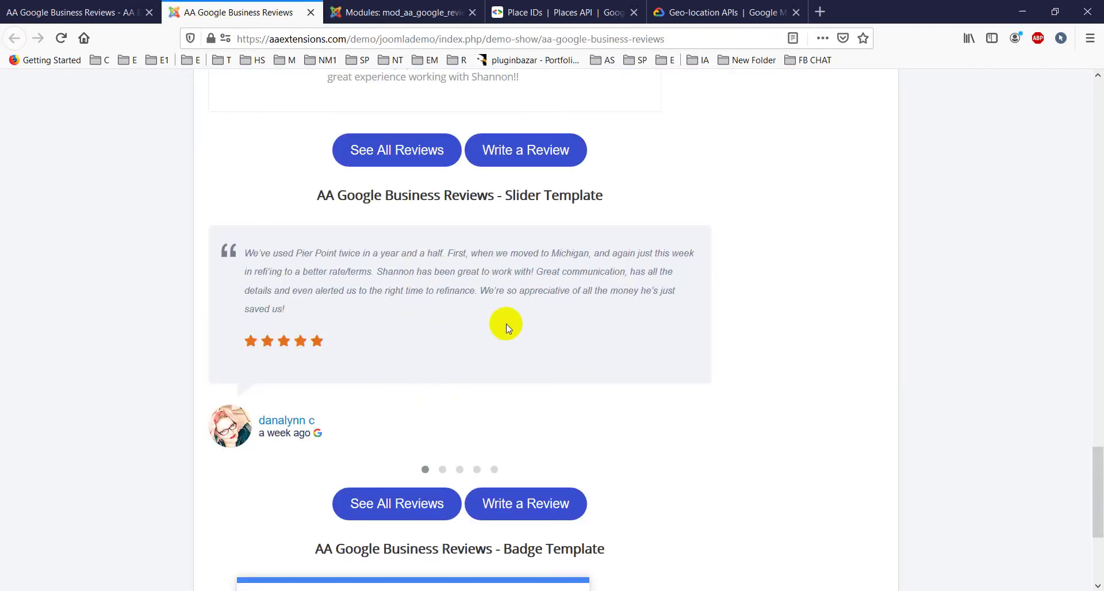
pyautogui.click(452, 11)
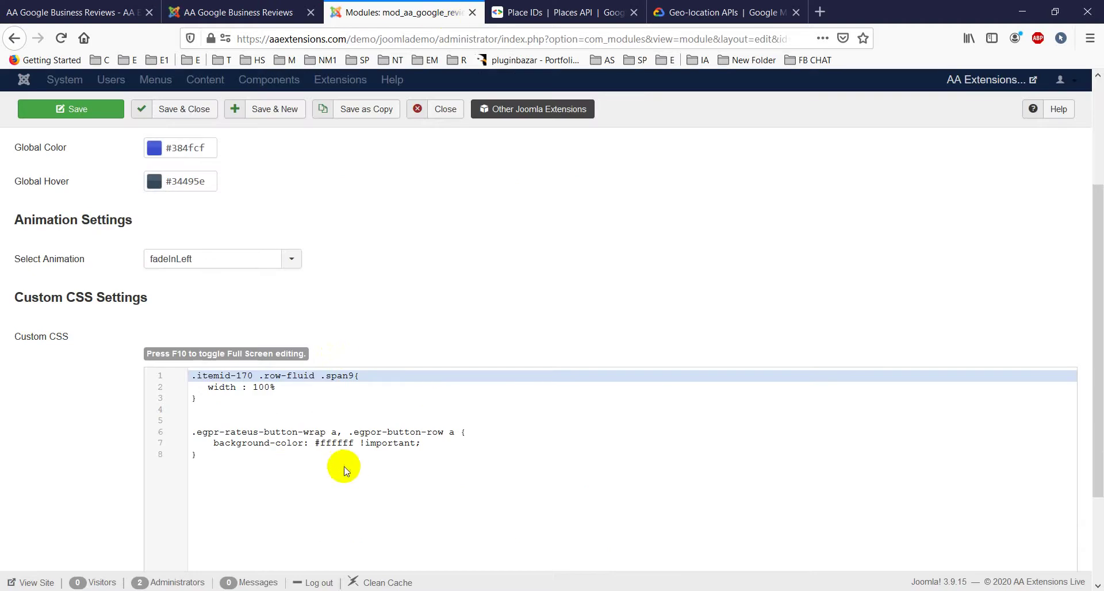
pyautogui.scroll(-3, 362, 444)
pyautogui.scroll(5, 362, 444)
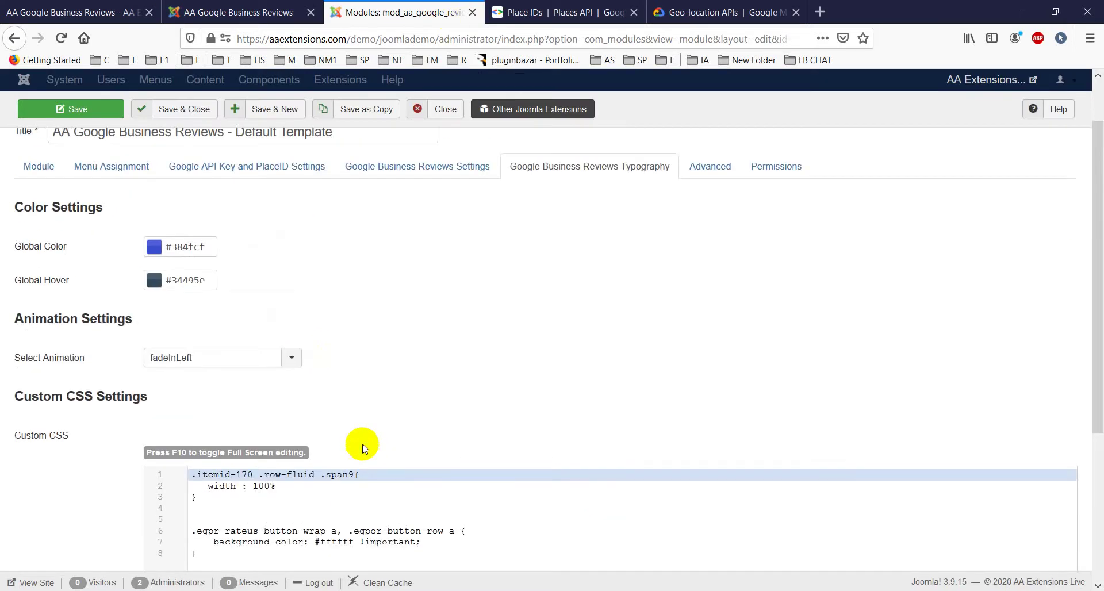
pyautogui.click(233, 11)
# Return to the product page and scroll through its Features, noting the download count
pyautogui.scroll(10, 264, 328)
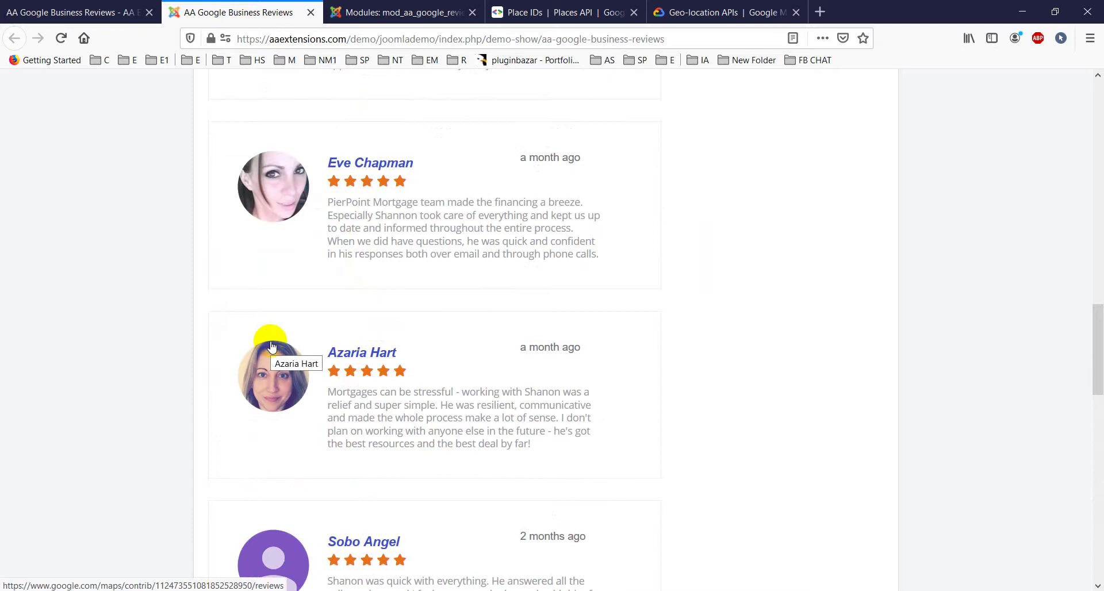
pyautogui.scroll(10, 272, 347)
pyautogui.scroll(5, 273, 347)
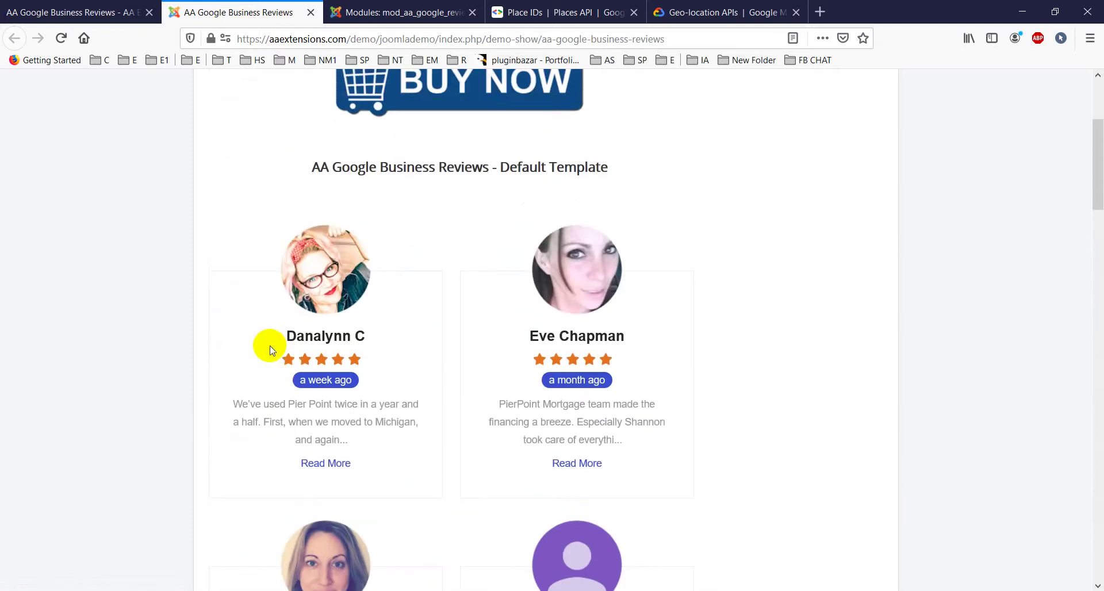
pyautogui.click(118, 10)
pyautogui.scroll(-3, 456, 303)
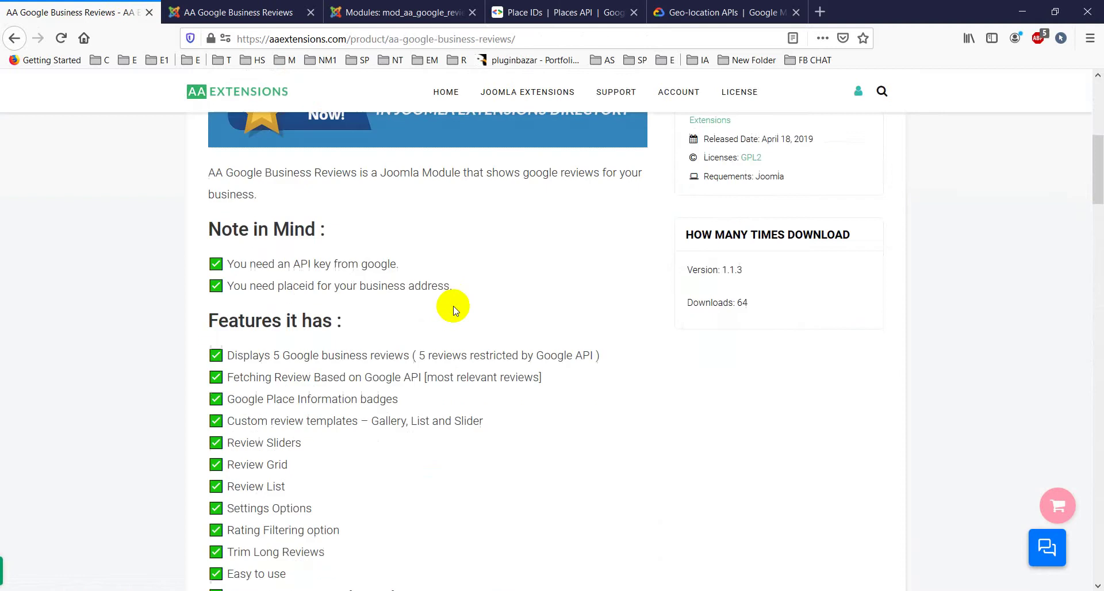
pyautogui.moveTo(748, 302); pyautogui.dragTo(713, 298)
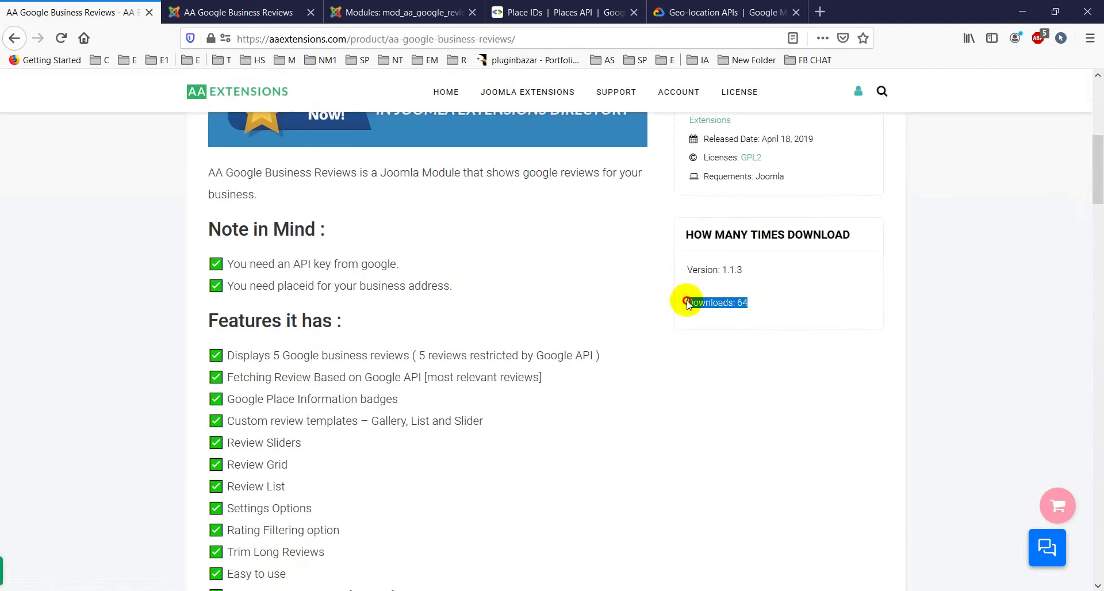
pyautogui.click(746, 303)
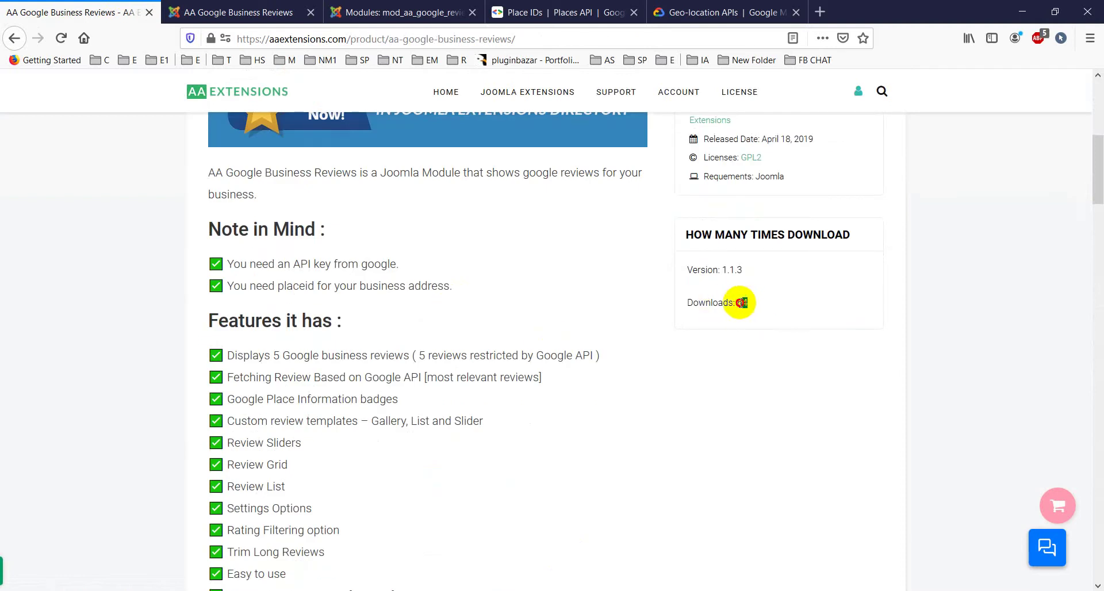
pyautogui.scroll(7, 740, 316)
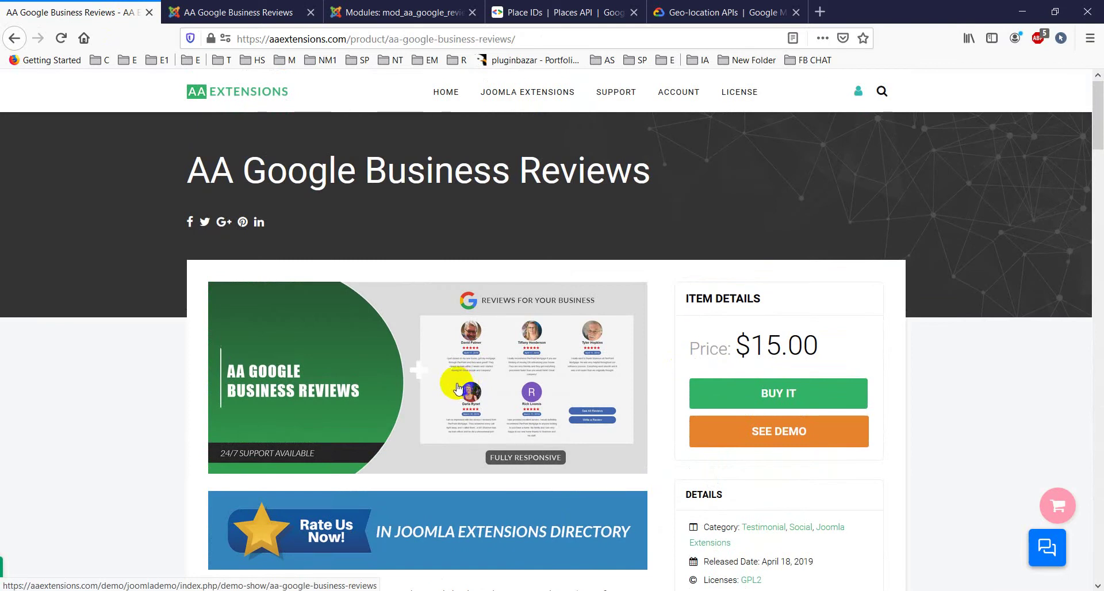
pyautogui.scroll(-12, 458, 389)
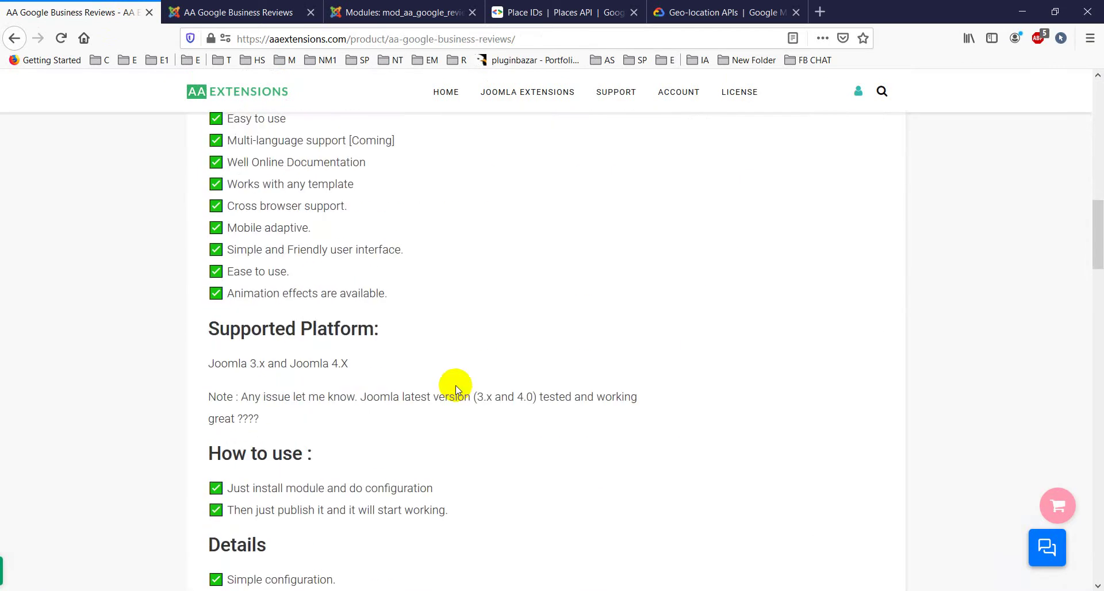
pyautogui.scroll(-15, 456, 391)
pyautogui.scroll(5, 457, 394)
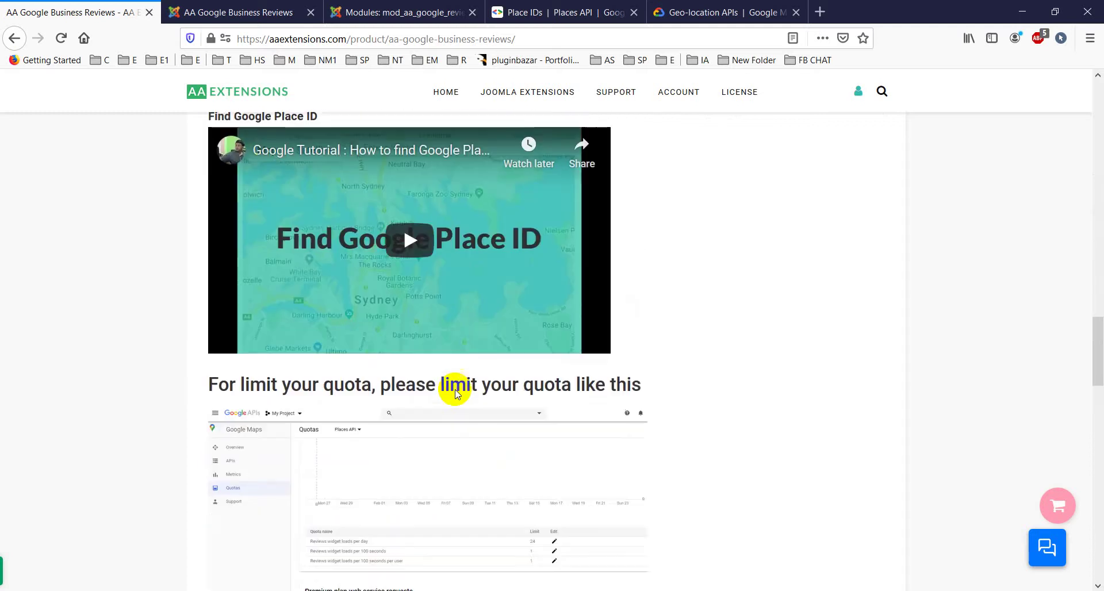
# Play the Find Google Place ID tutorial video and scroll on to the quota-limiting guidance
pyautogui.click(251, 178)
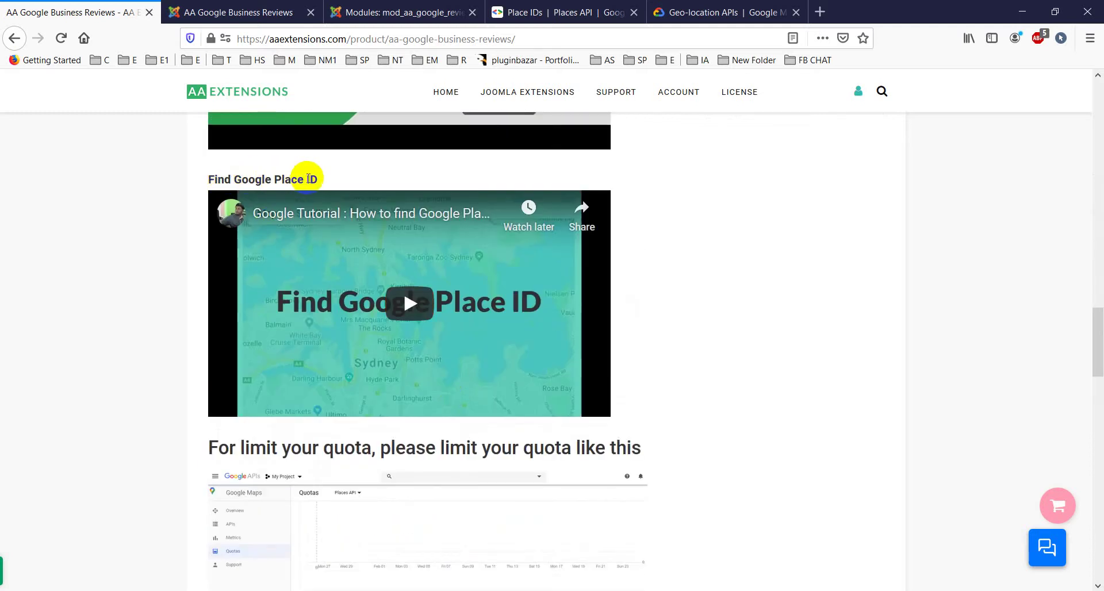
pyautogui.click(413, 311)
pyautogui.scroll(-5, 493, 291)
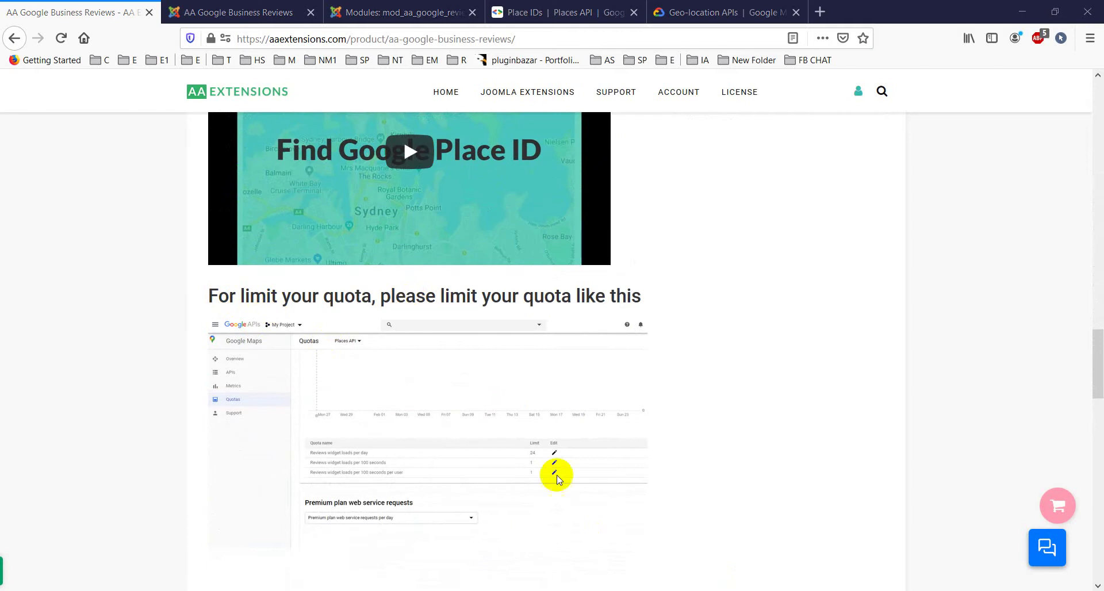
pyautogui.scroll(-3, 563, 477)
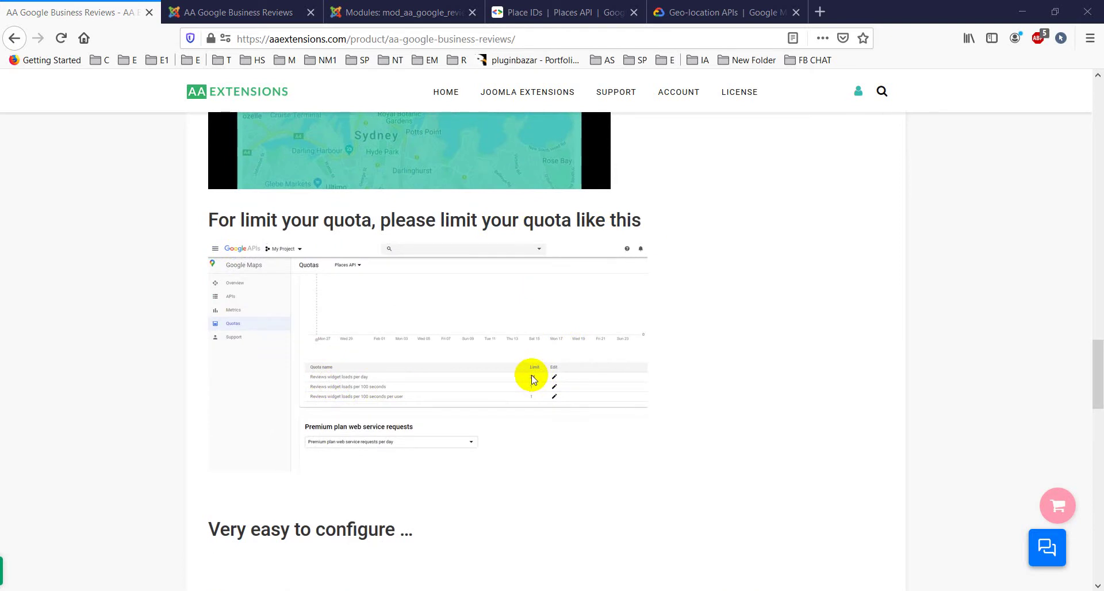
# Check the module's API Key and PlaceID settings, then open See All Reviews from the demo page
pyautogui.click(399, 8)
pyautogui.click(284, 230)
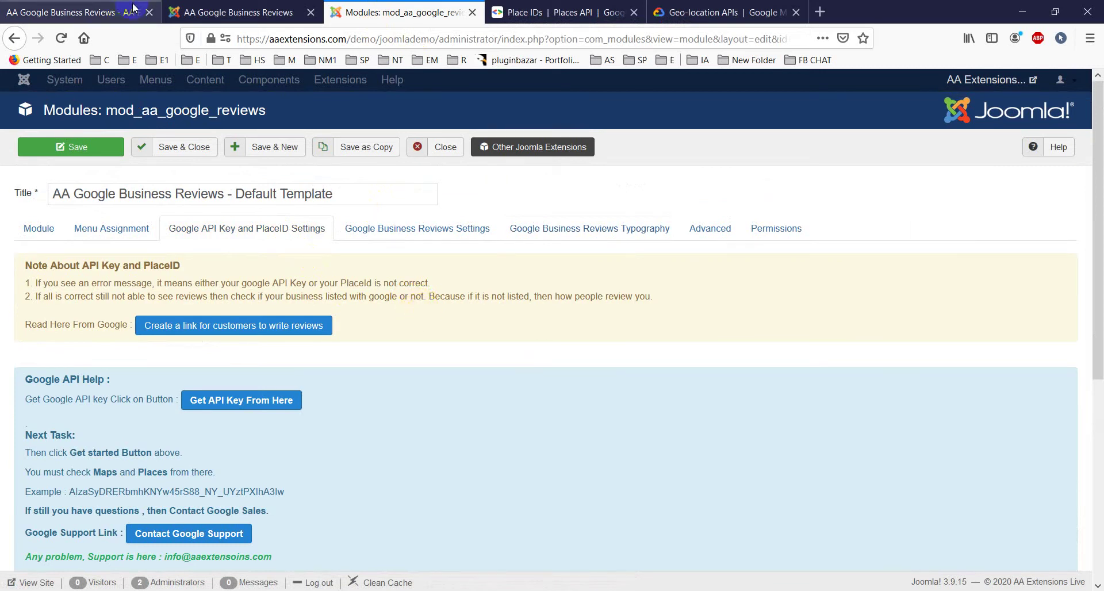
pyautogui.click(212, 5)
pyautogui.scroll(-4, 346, 190)
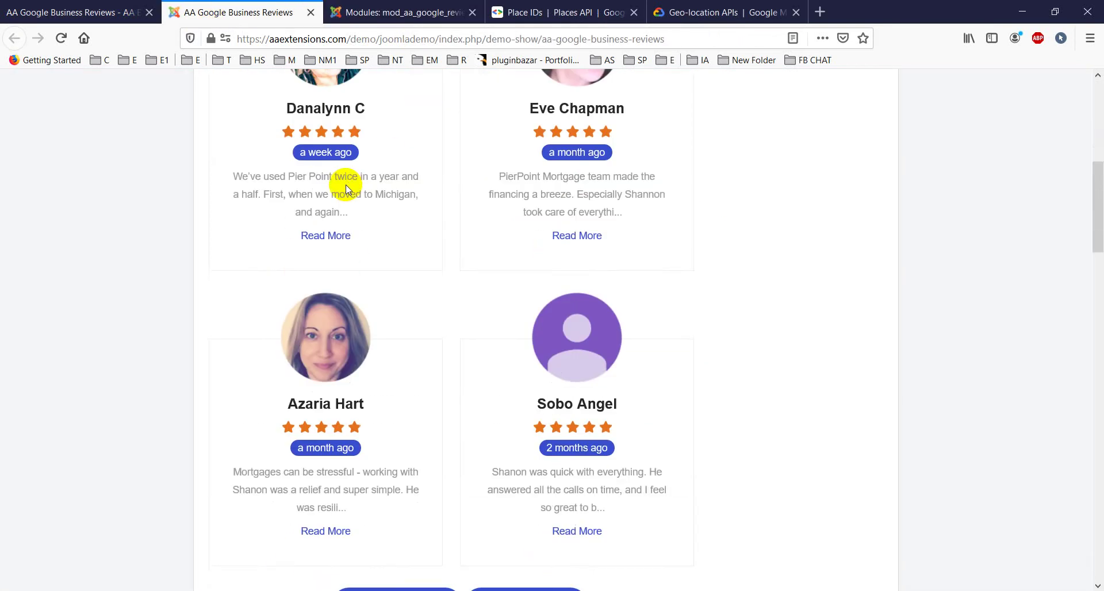
pyautogui.scroll(-3, 345, 188)
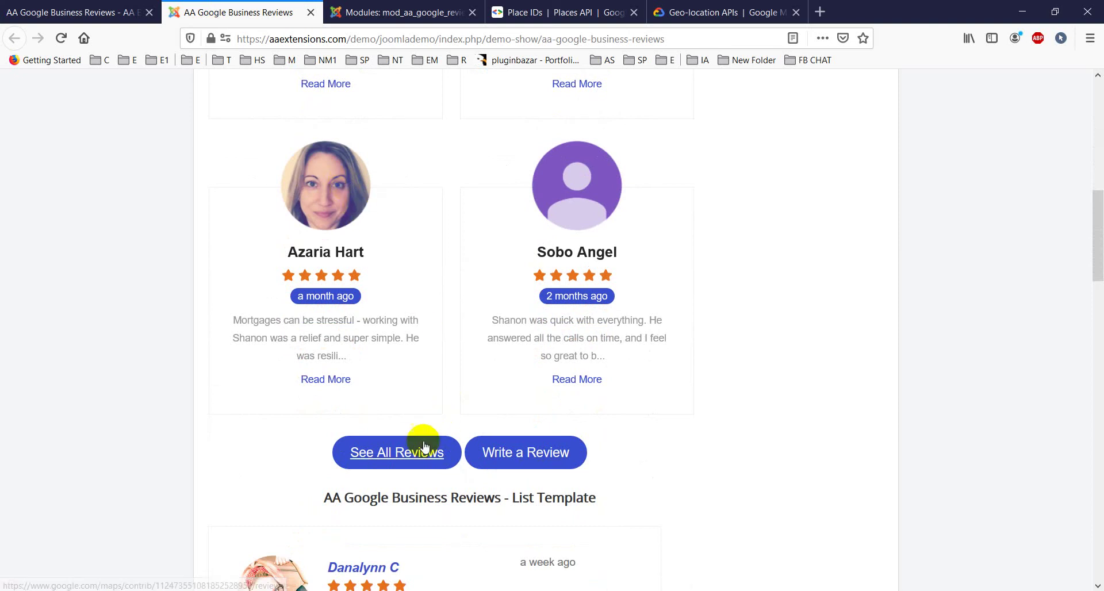
pyautogui.click(407, 452)
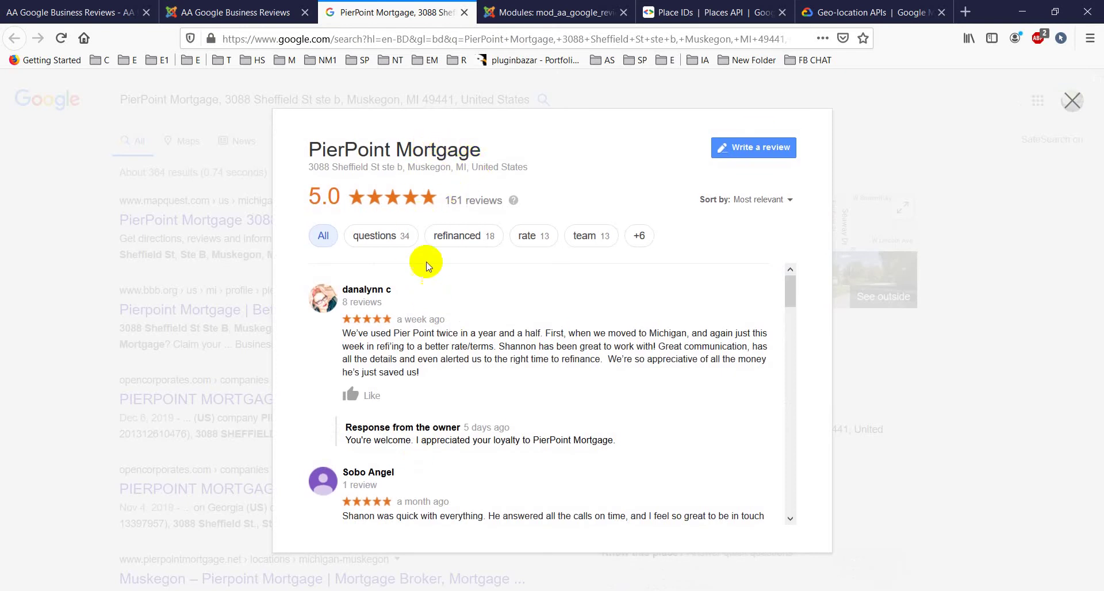
# Close the 5.0-rated, 151-review list and return to the product page's quota-limiting guidance
pyautogui.scroll(-3, 432, 293)
pyautogui.click(1072, 101)
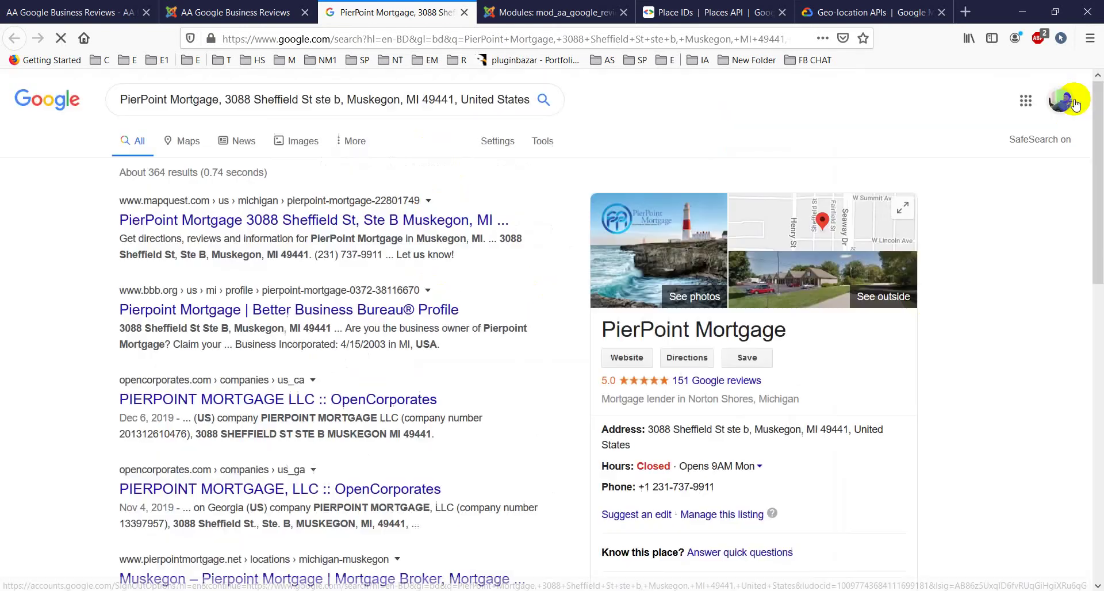
pyautogui.scroll(-3, 862, 391)
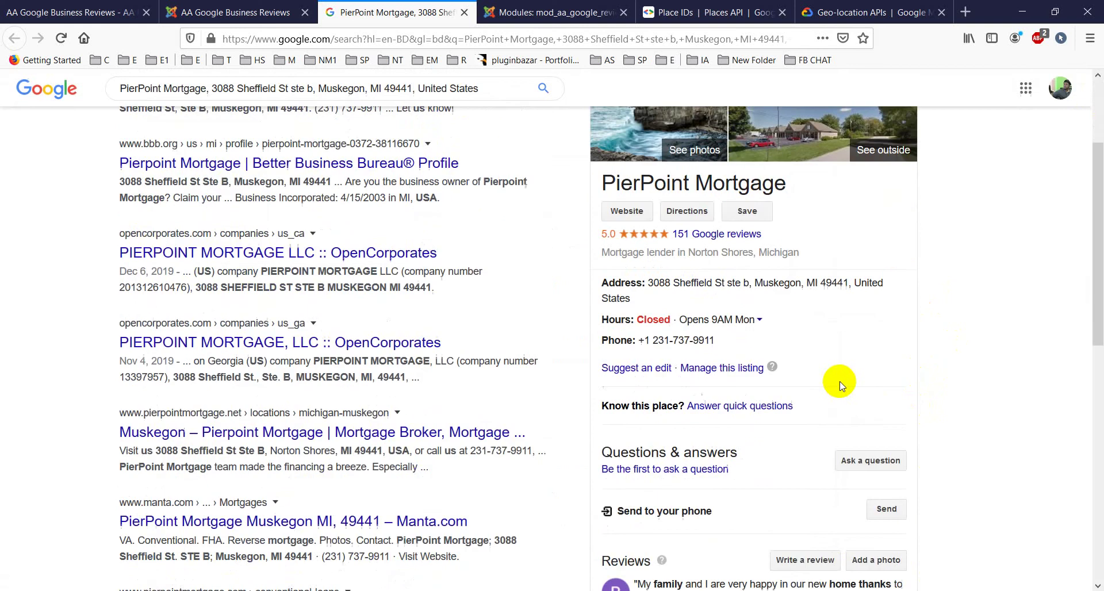
pyautogui.scroll(-4, 840, 380)
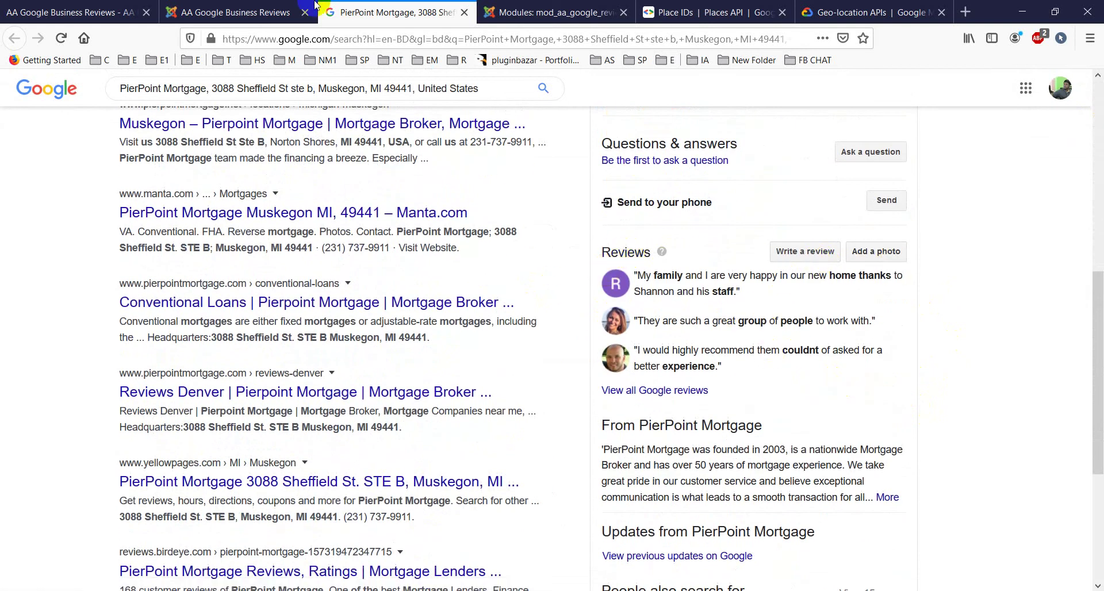
pyautogui.click(241, 6)
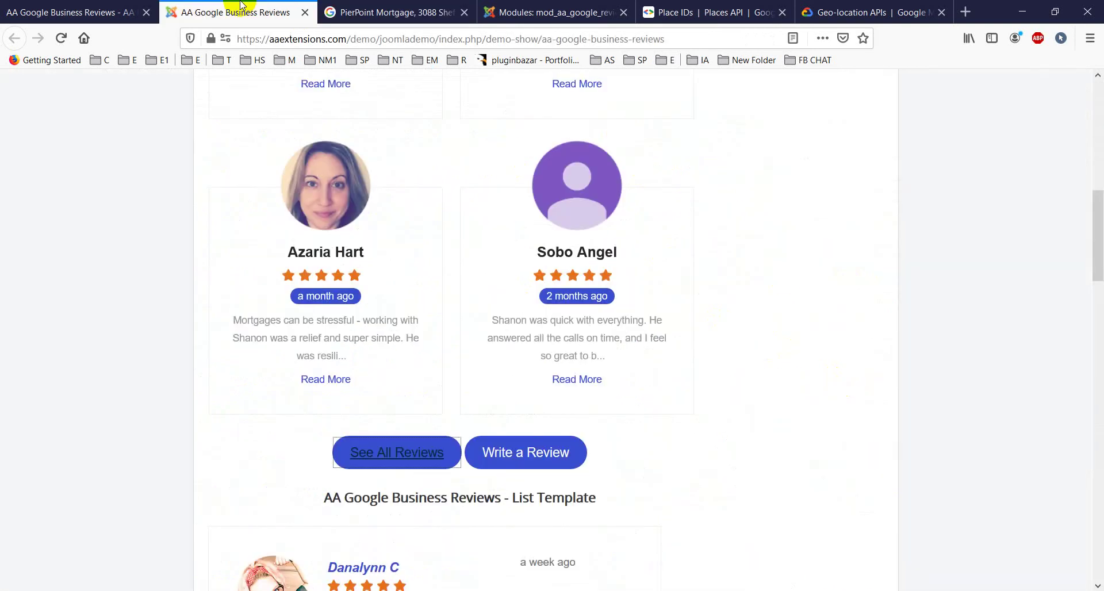
pyautogui.click(90, 8)
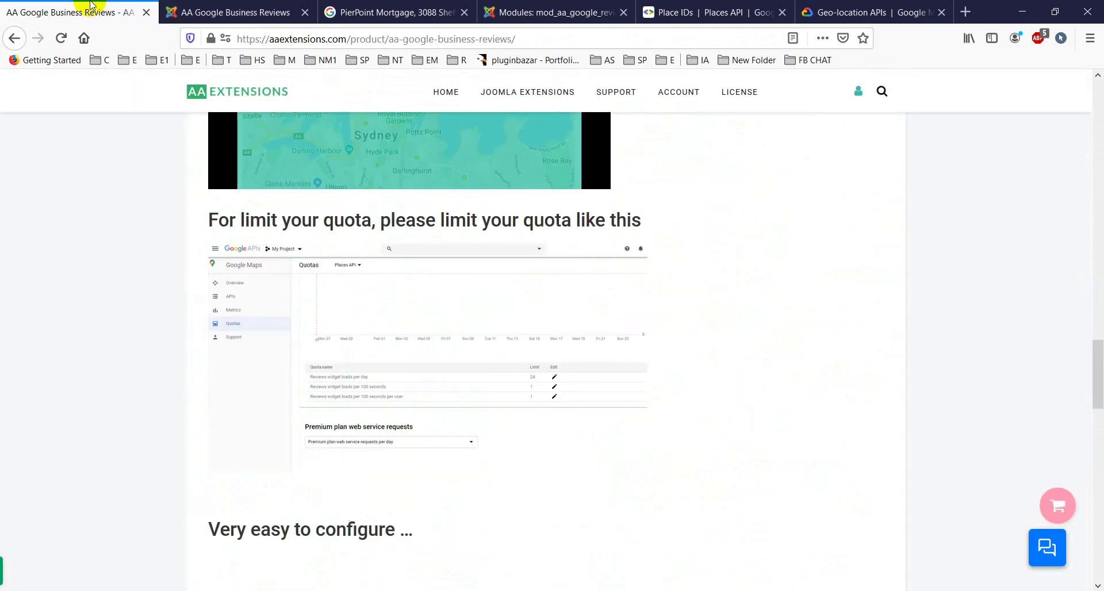